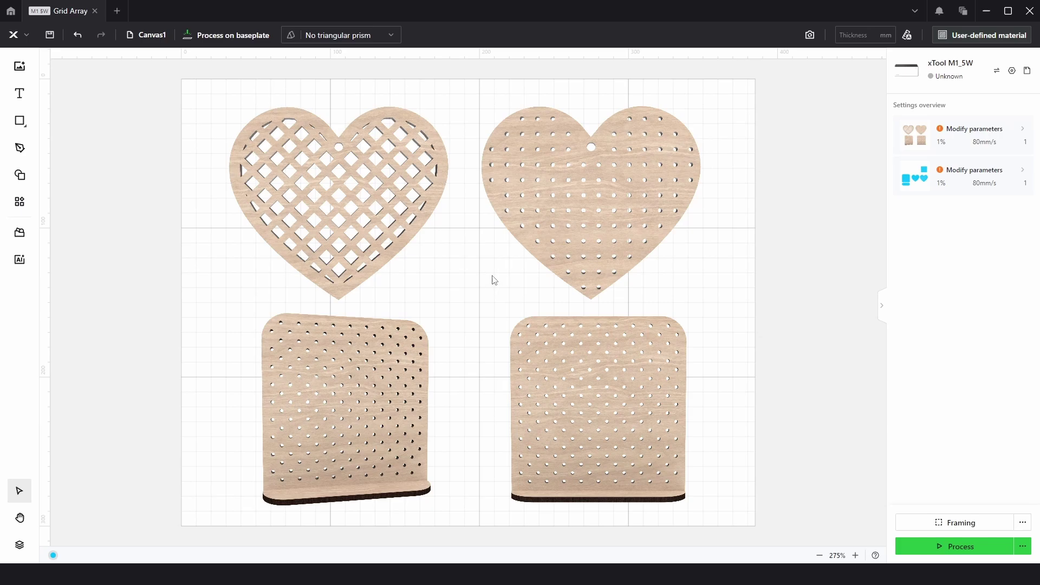
Step: Hide the sample wooden images and add a heart from the basic shapes
click(19, 545)
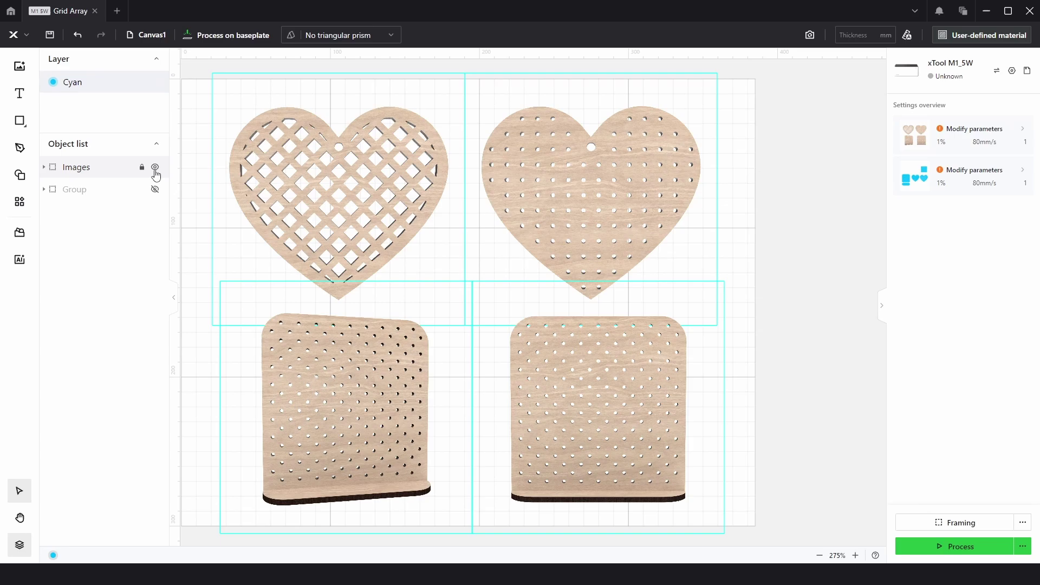
click(156, 168)
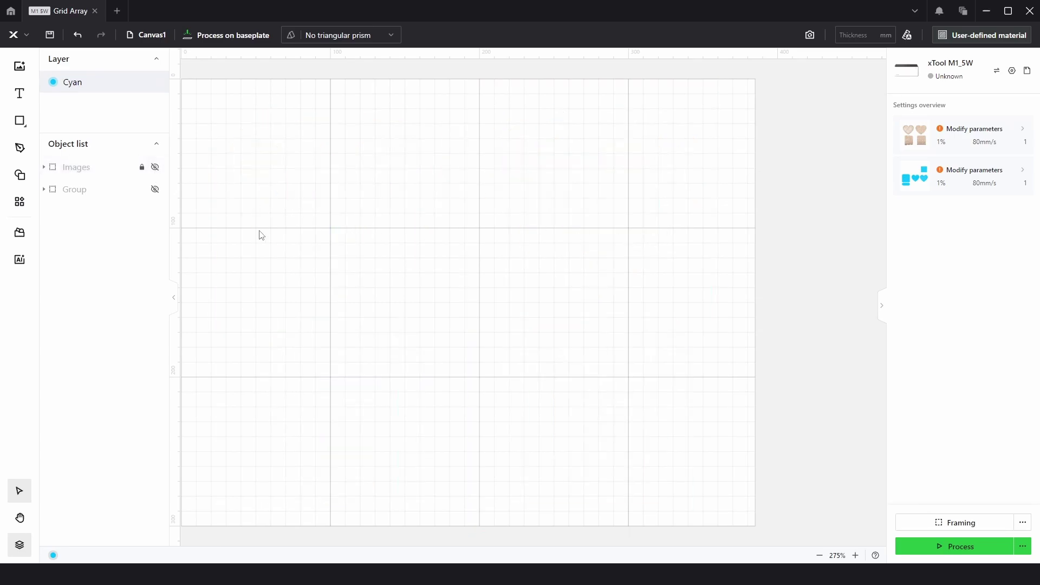
click(19, 175)
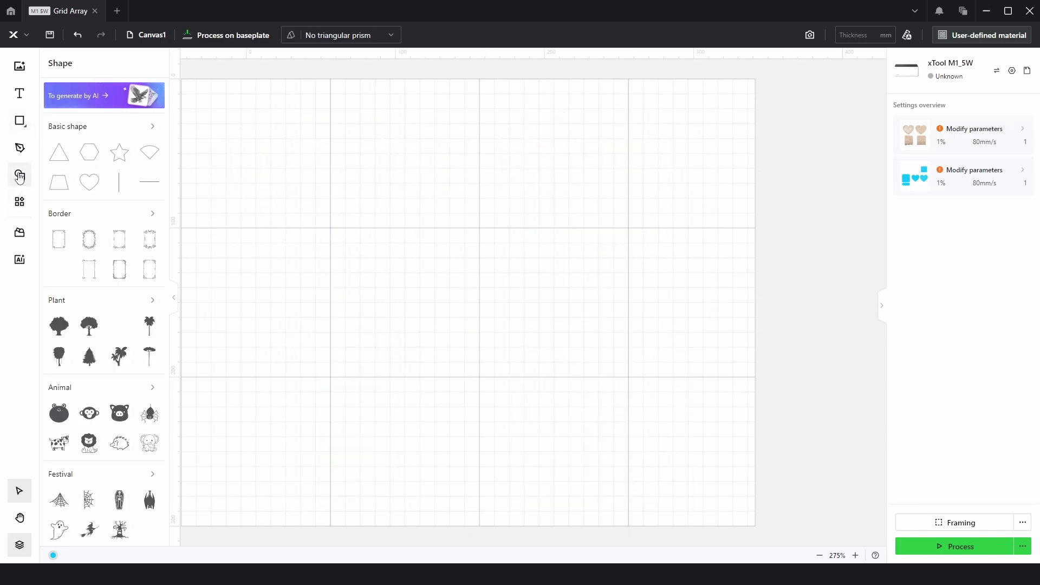
click(152, 127)
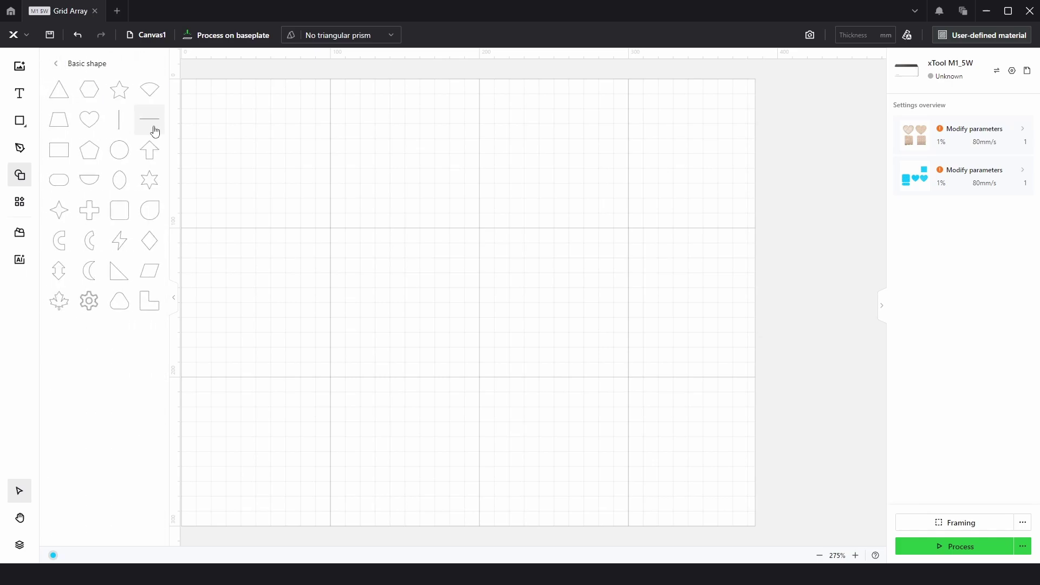
click(89, 118)
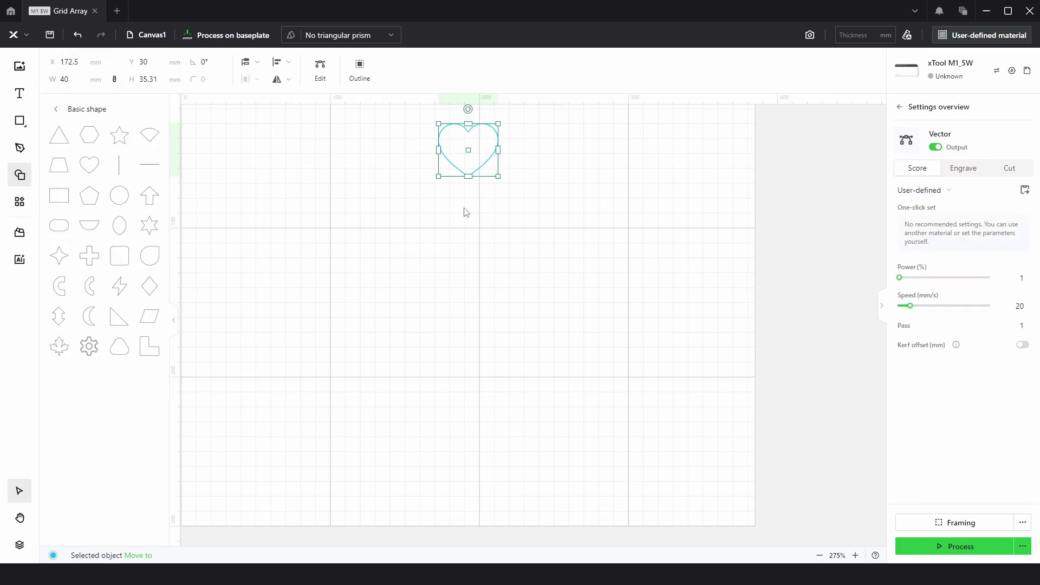
click(19, 175)
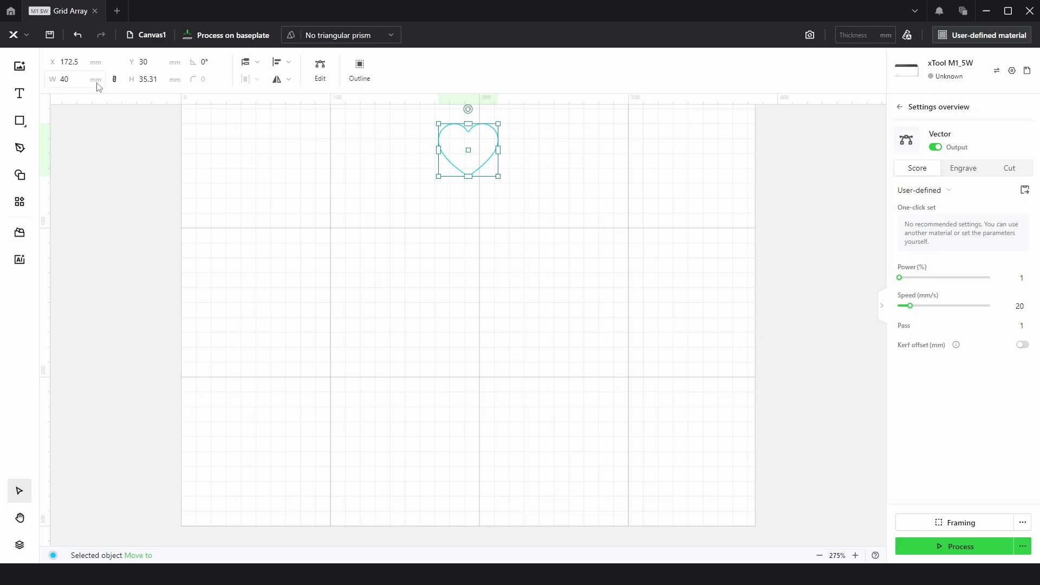
Step: Resize the heart to 100 mm wide and centre it on the board
click(79, 79)
double_click(79, 79)
key(Return)
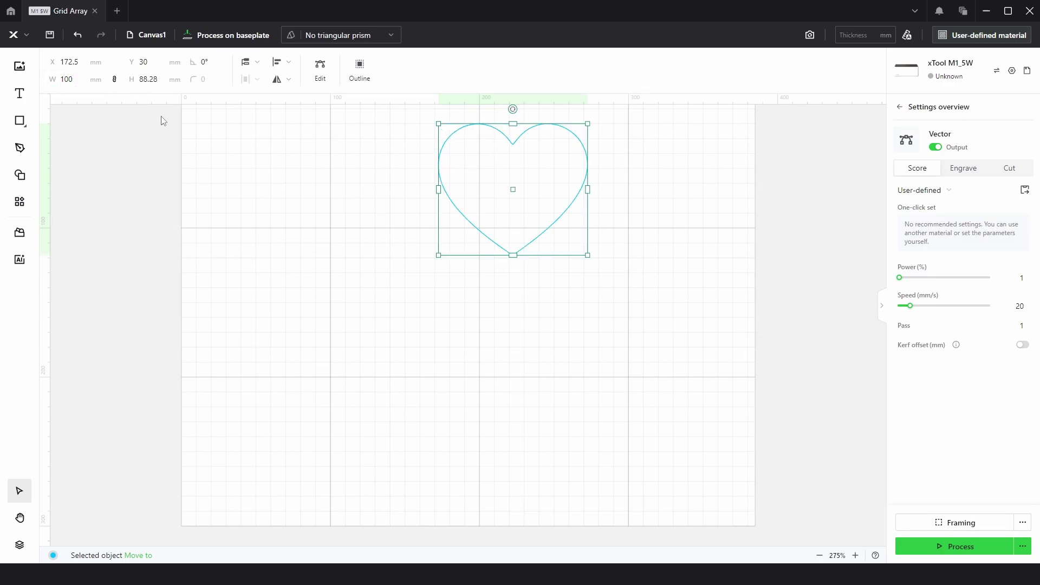
click(283, 62)
click(274, 190)
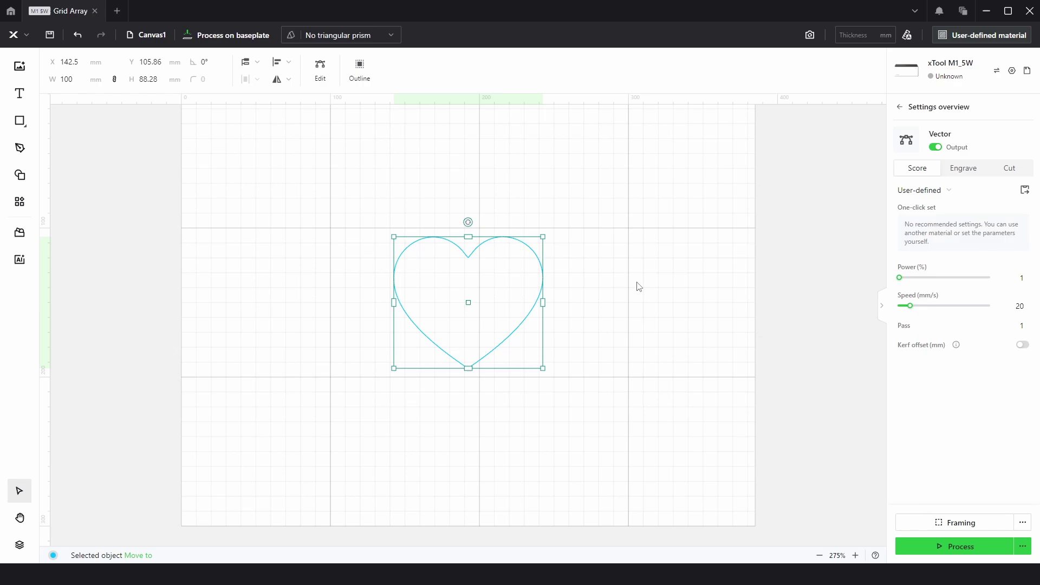
Step: Reselect the heart and hide it in the layer and object list
click(651, 285)
drag(615, 229, 524, 305)
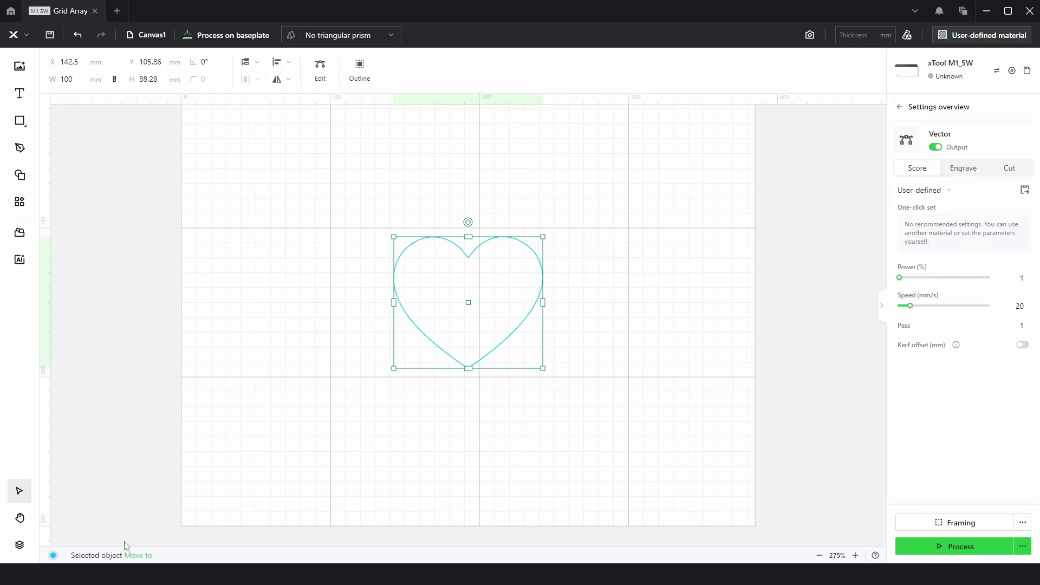
click(22, 546)
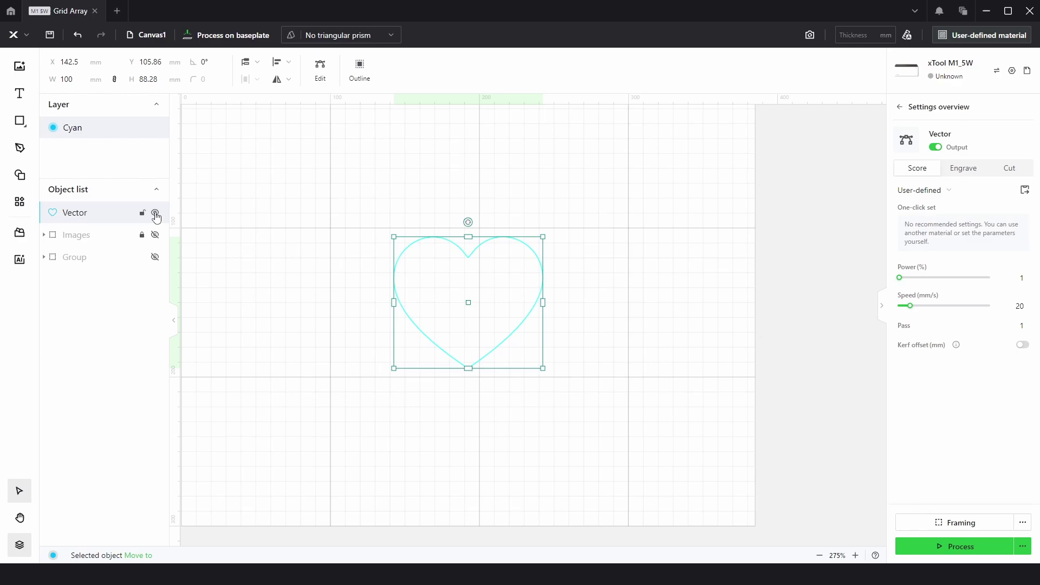
click(155, 214)
Step: Draw a circle near the board's centre, set its width to 2 mm, and zoom in
click(20, 544)
click(503, 291)
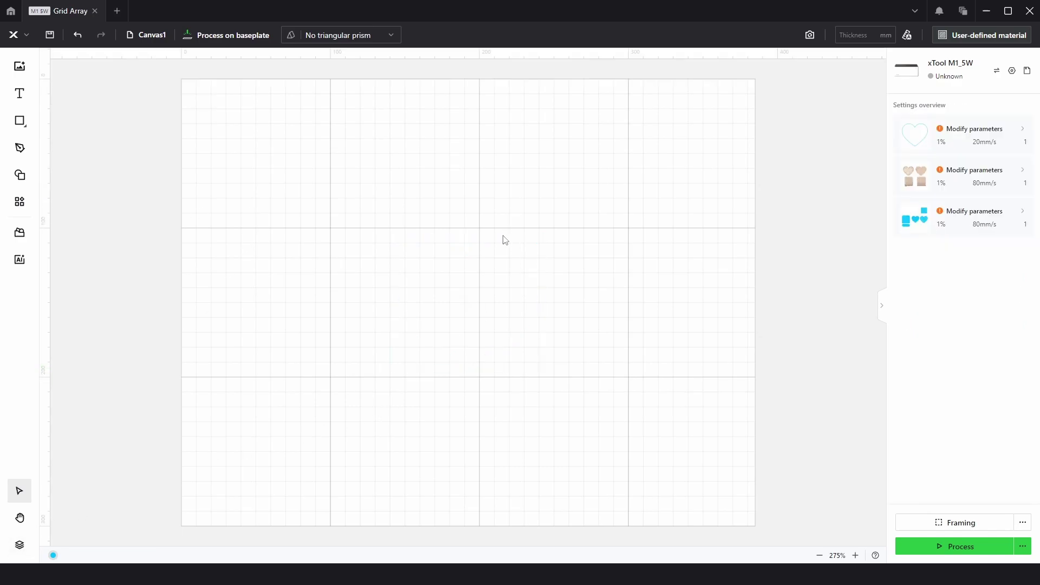
mouse_move(23, 127)
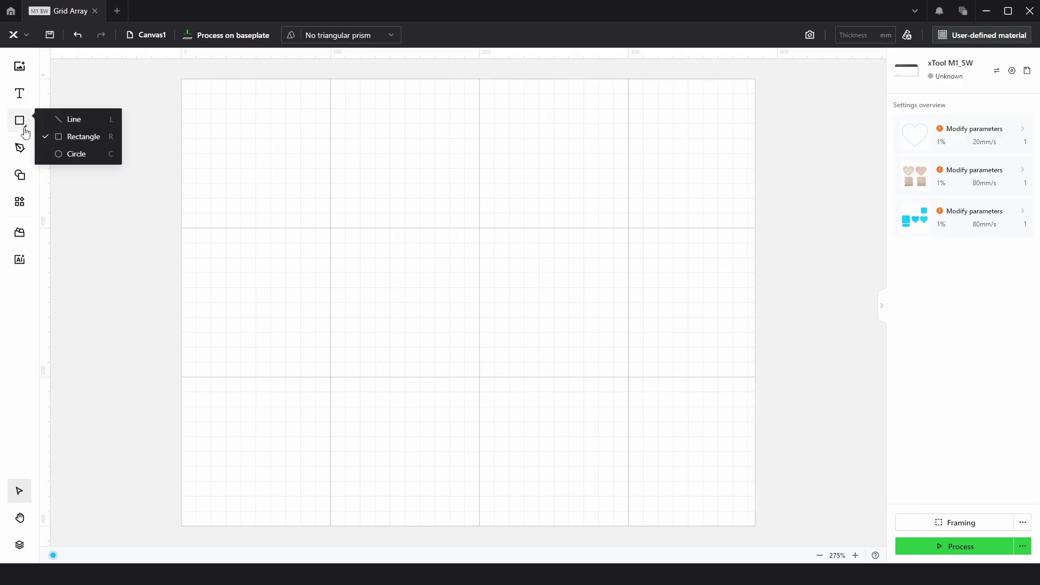
click(70, 154)
drag(389, 228, 425, 252)
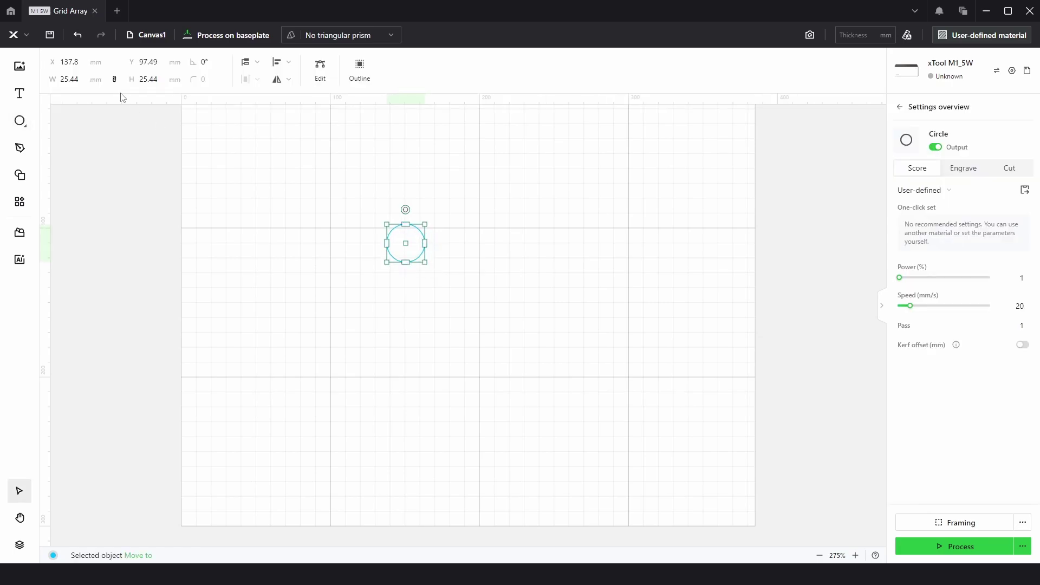
click(51, 84)
text(2)
key(Return)
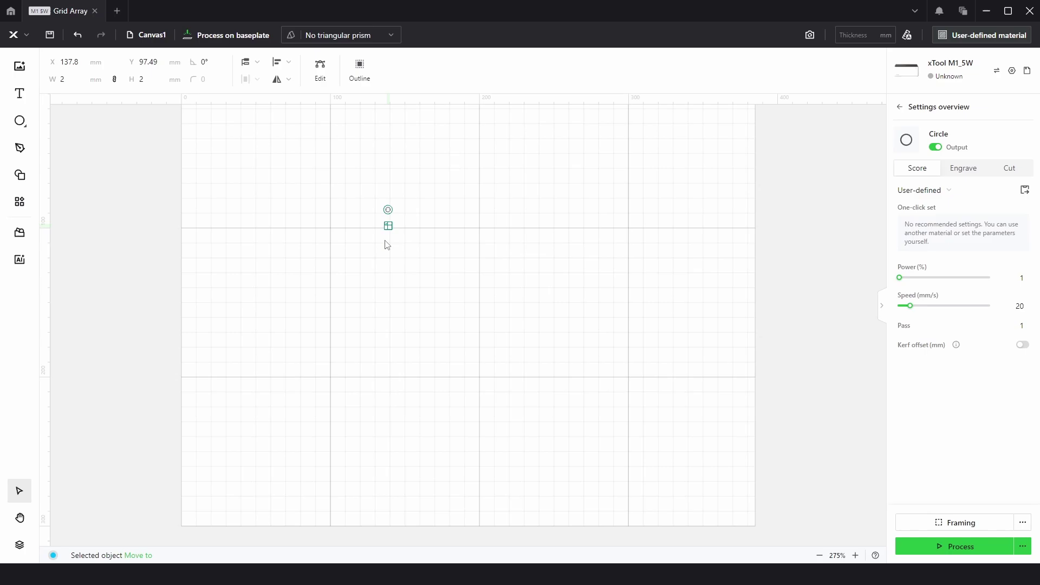
scroll(400, 220, up, 5)
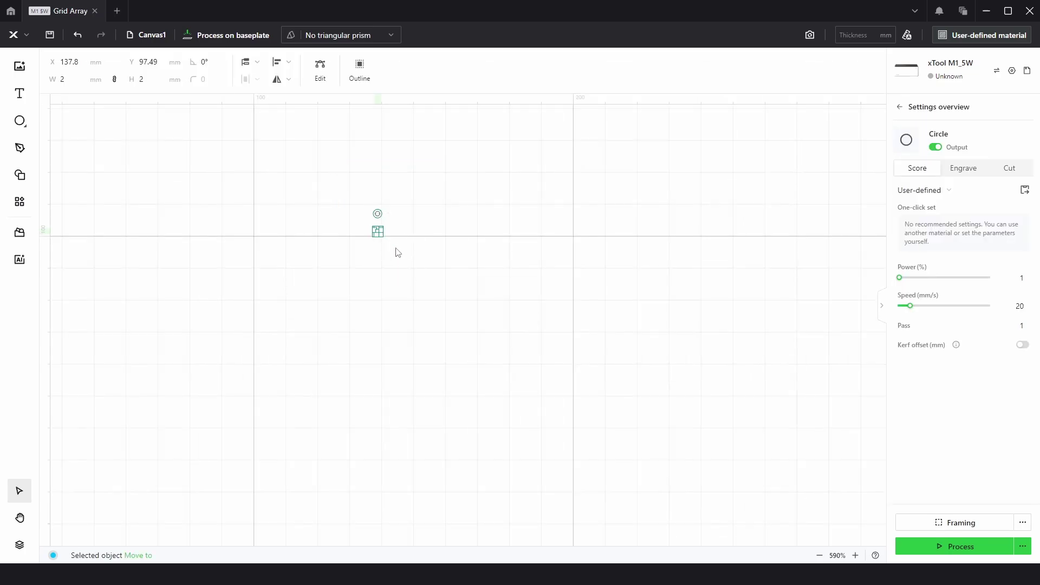
Step: Start a Grid array of the circle with 5 mm horizontal and vertical spacing
click(19, 202)
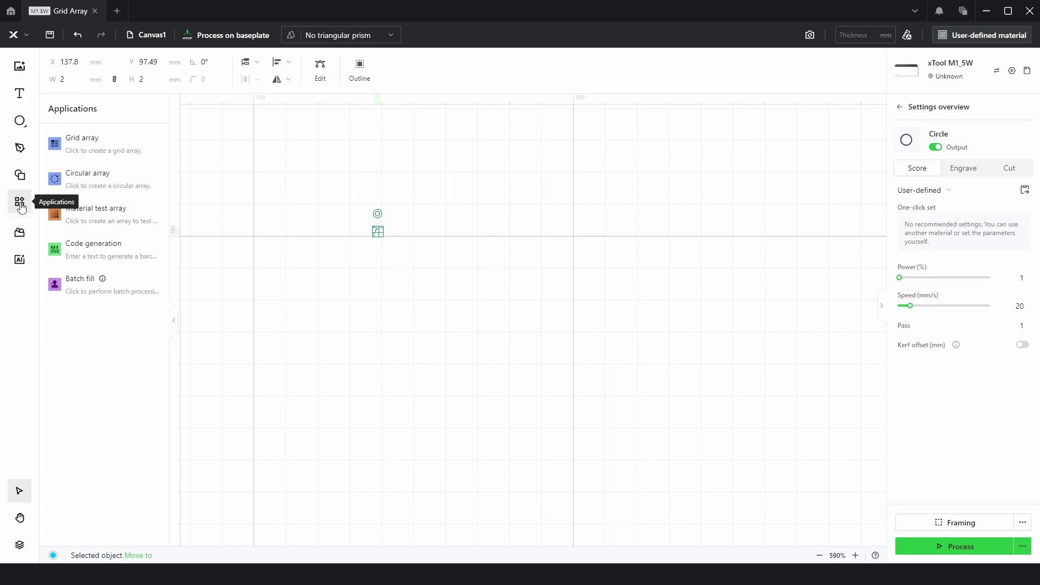
click(81, 145)
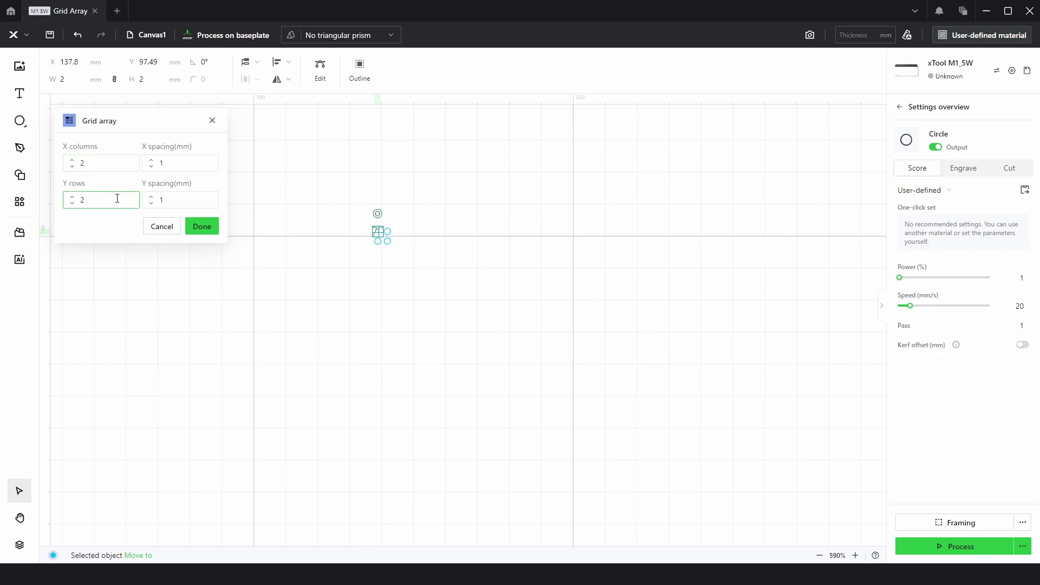
click(152, 160)
click(151, 160)
click(152, 160)
click(151, 160)
click(152, 197)
click(152, 197)
click(152, 197)
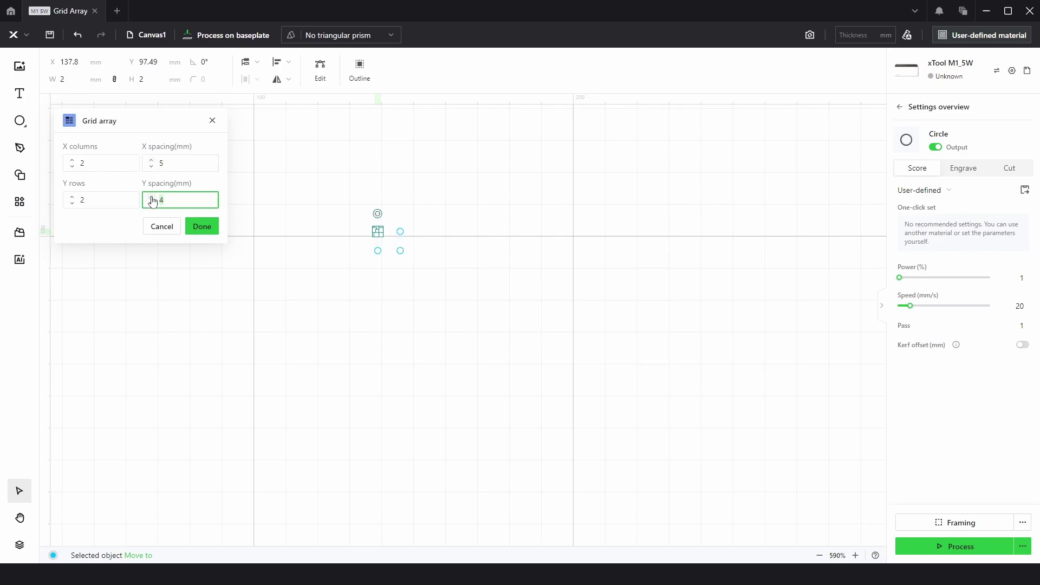
click(151, 197)
Step: Set the array to 10 columns and 10 rows and apply it
click(71, 159)
click(71, 159)
click(70, 160)
click(70, 159)
click(71, 159)
click(71, 159)
click(71, 160)
click(71, 159)
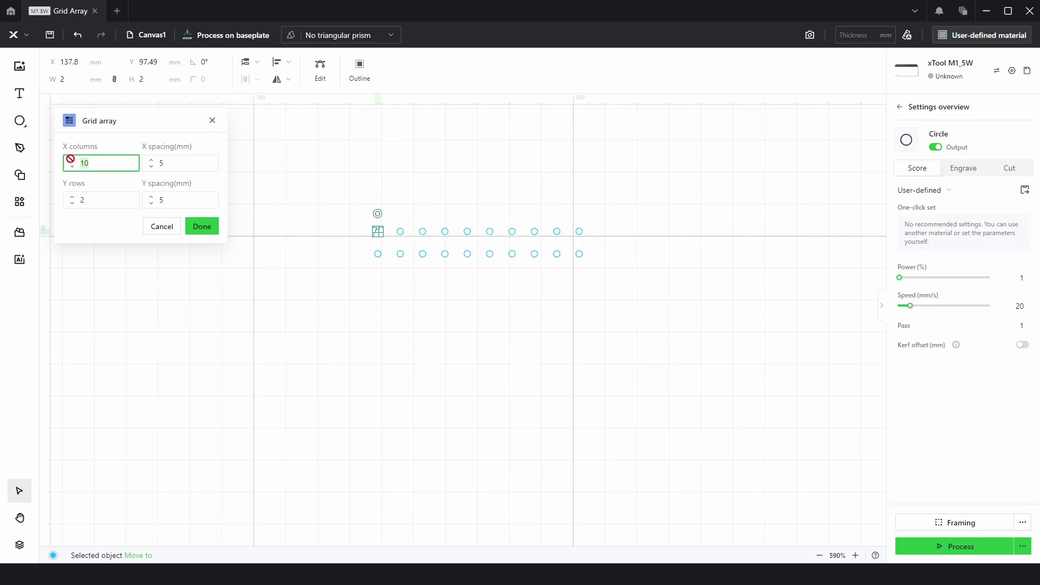
click(72, 197)
click(72, 197)
click(72, 197)
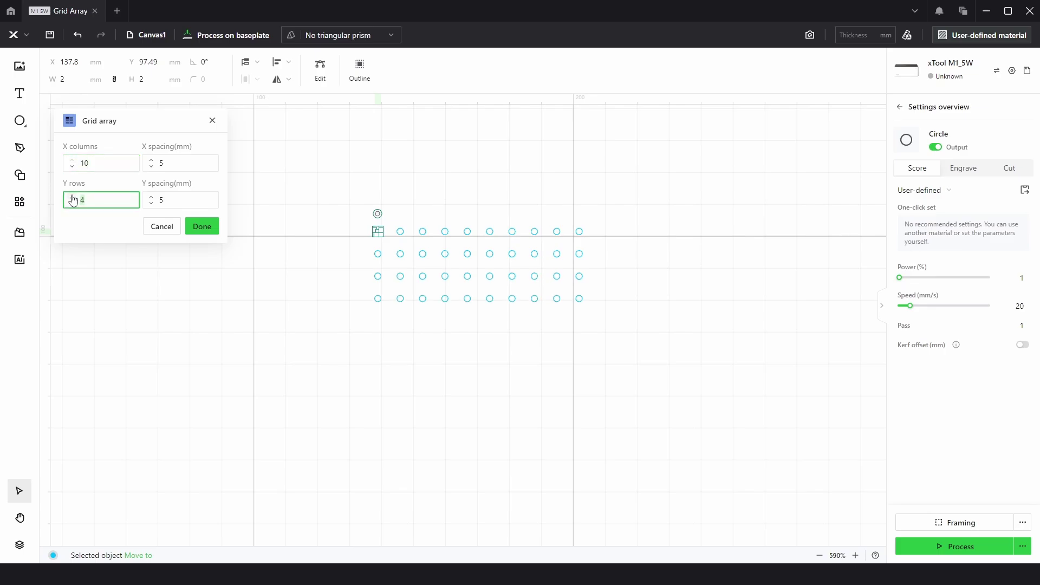
click(72, 197)
click(72, 197)
click(72, 197)
click(72, 197)
click(72, 197)
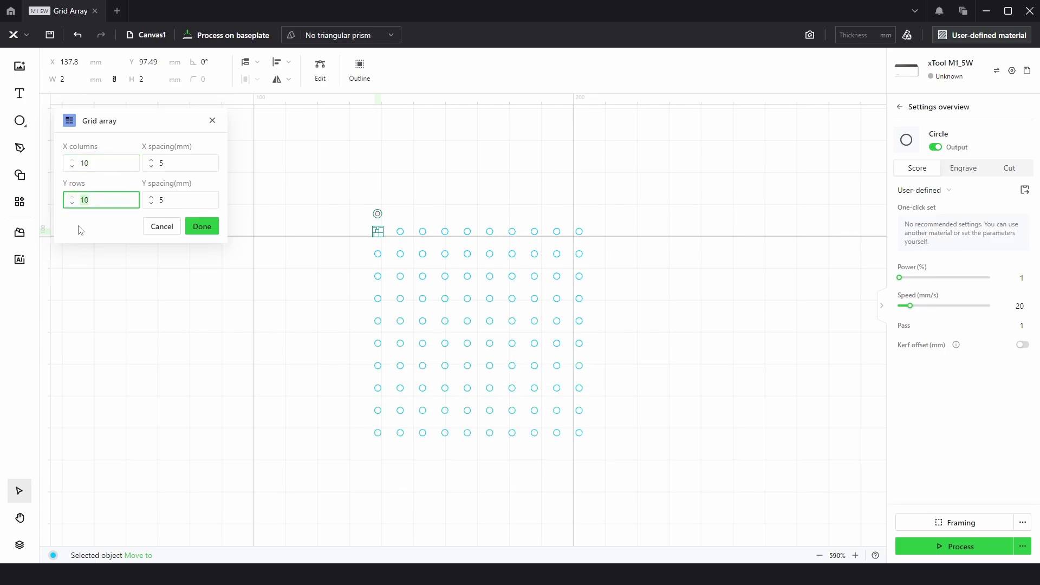
click(202, 227)
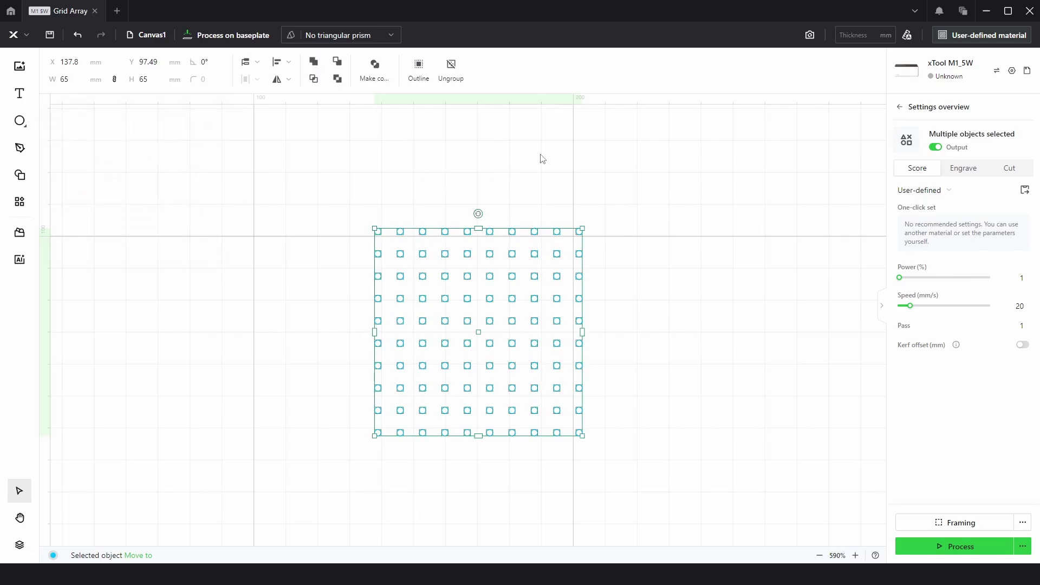
Step: Move the 10 × 10 circle block up and to the left
click(482, 171)
click(512, 254)
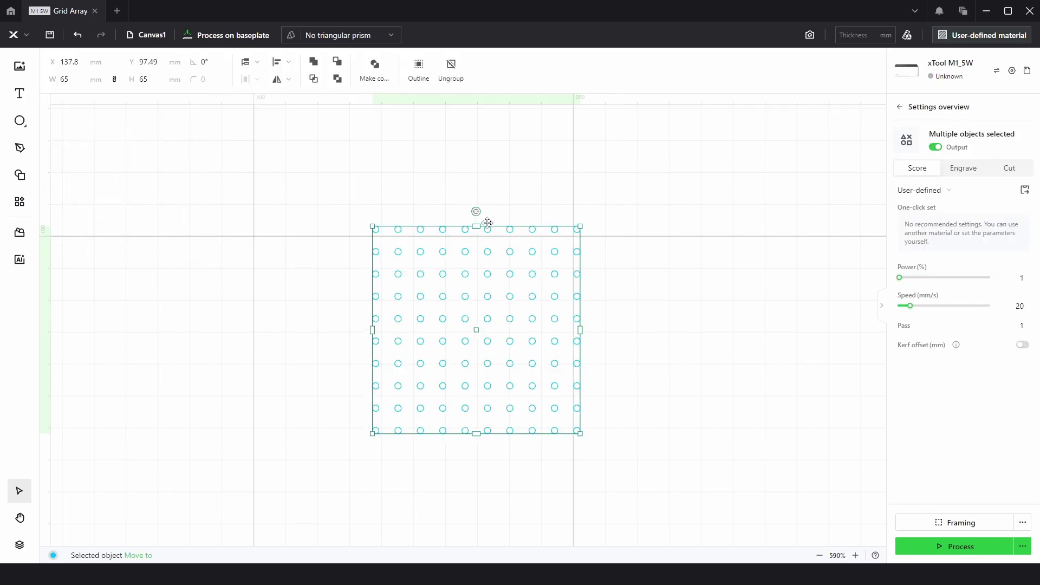
drag(512, 254, 448, 198)
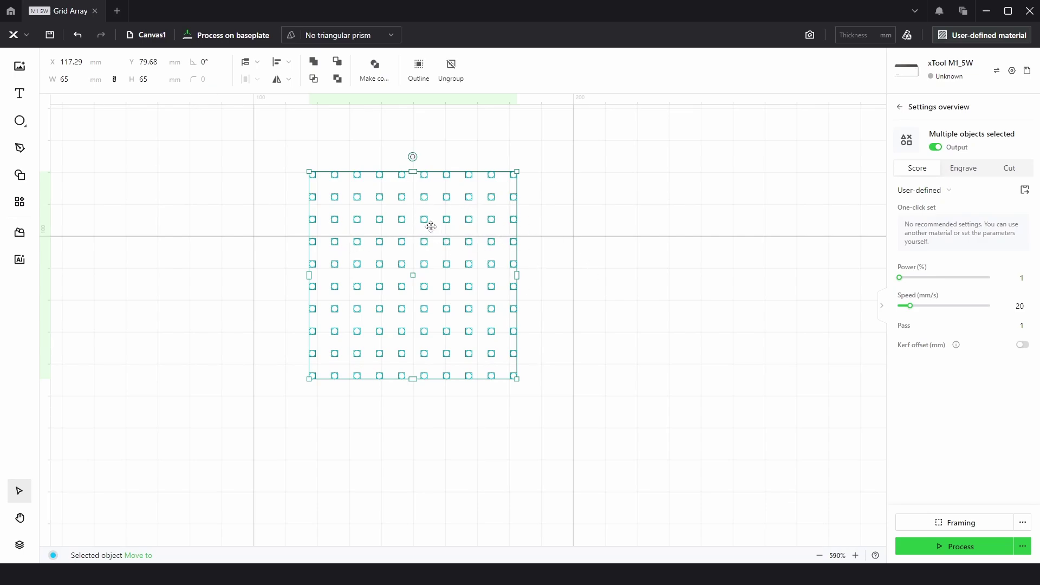
Step: Grid-array the circle block with 5 mm horizontal spacing and increased vertical spacing
click(20, 203)
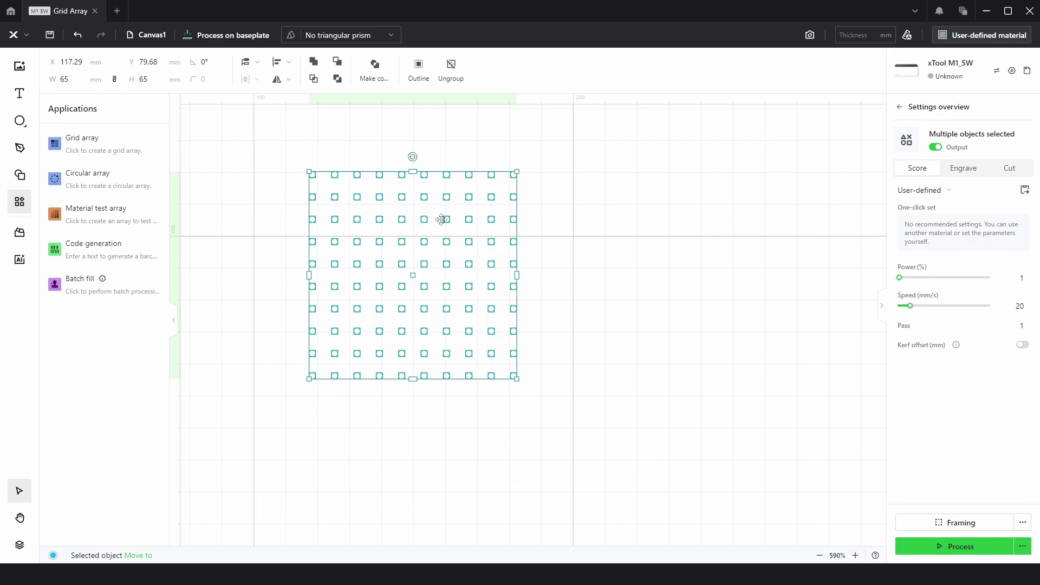
click(83, 141)
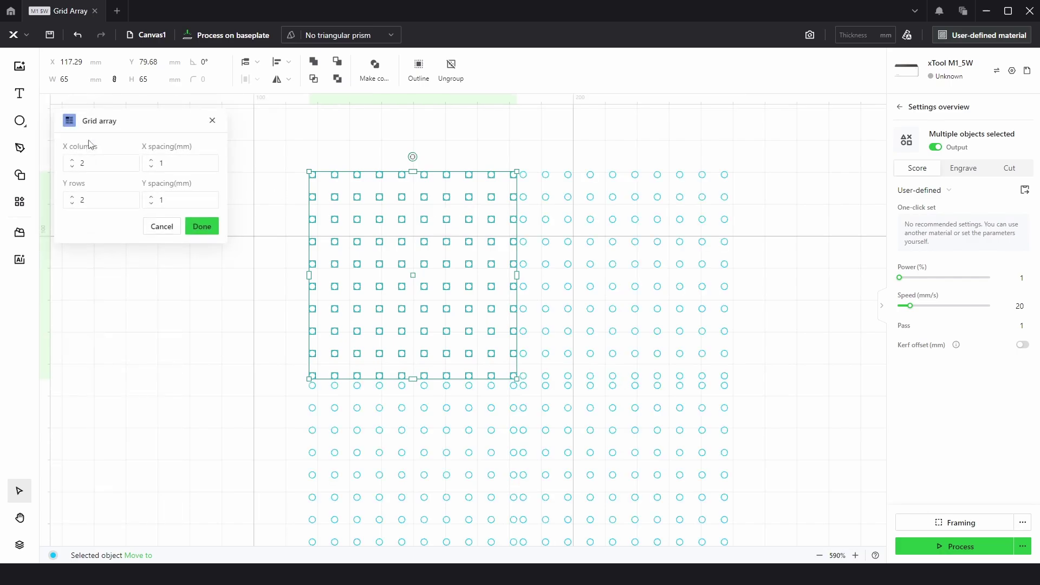
click(152, 161)
click(152, 161)
click(152, 161)
click(153, 162)
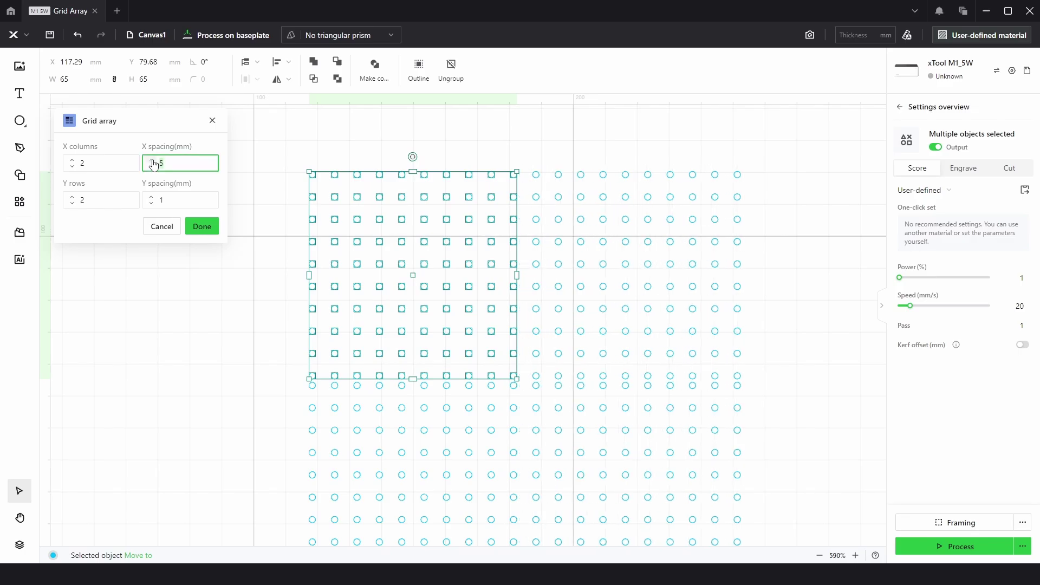
click(156, 199)
click(154, 198)
click(153, 198)
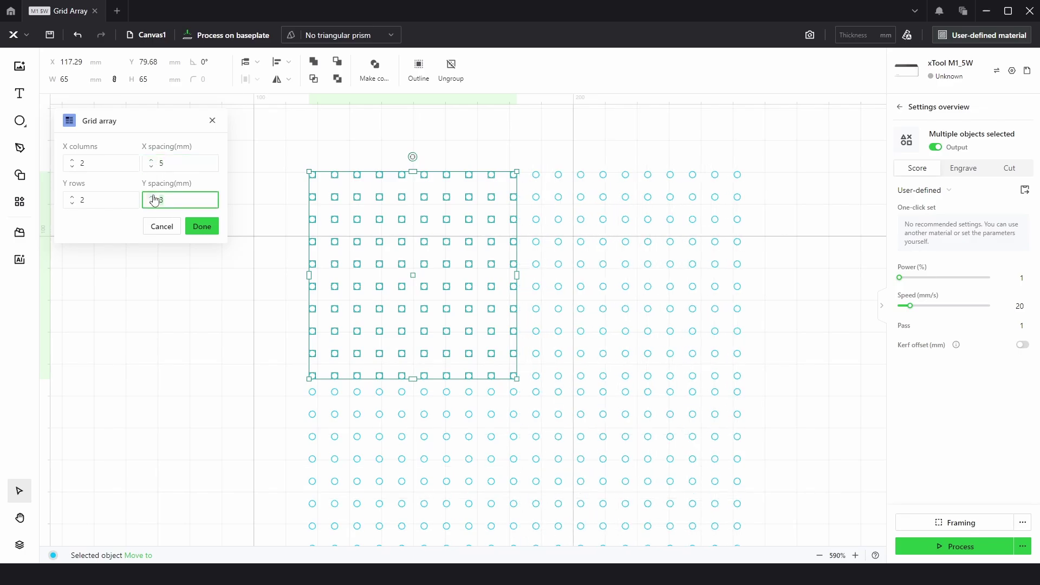
click(153, 198)
click(153, 198)
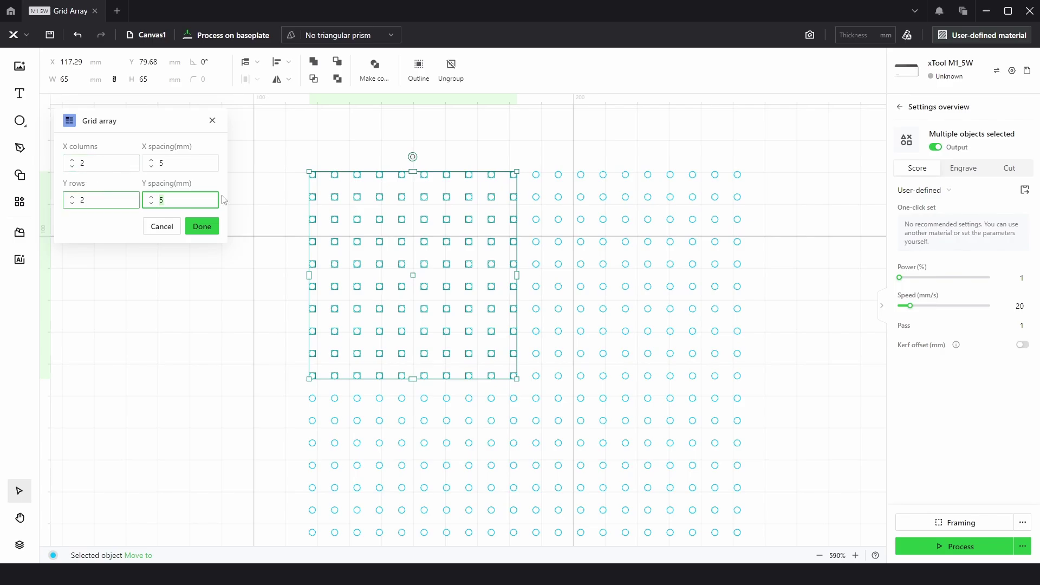
Step: Keep two columns of copies and apply, producing the 20 × 20 circle grid
click(73, 168)
click(72, 161)
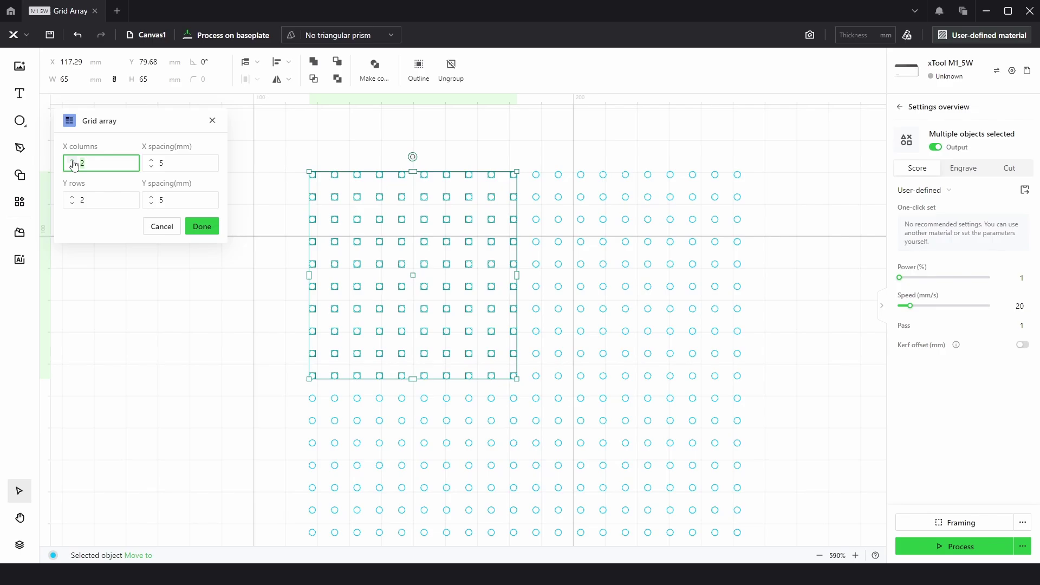
click(206, 228)
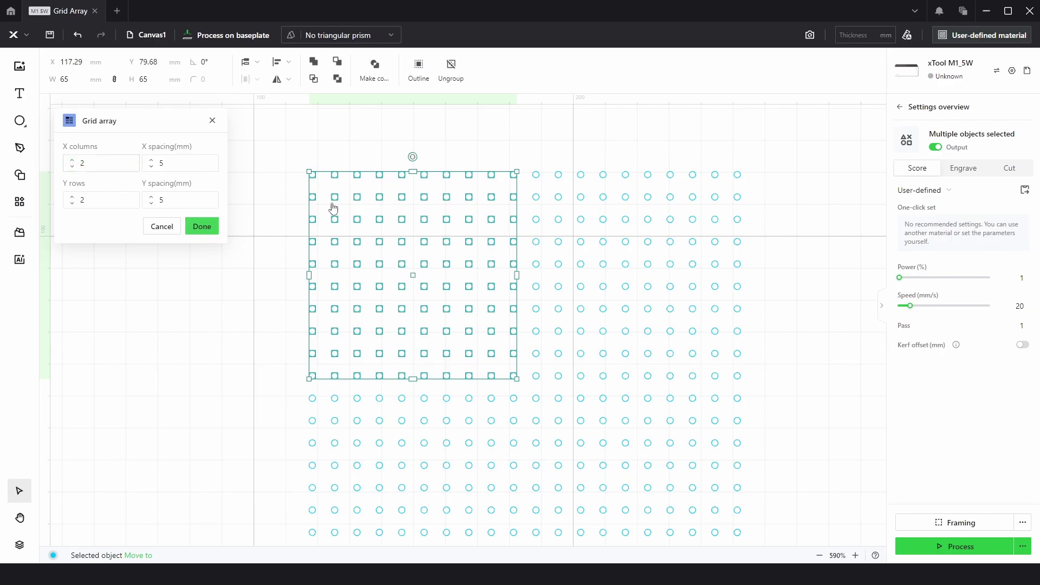
click(572, 172)
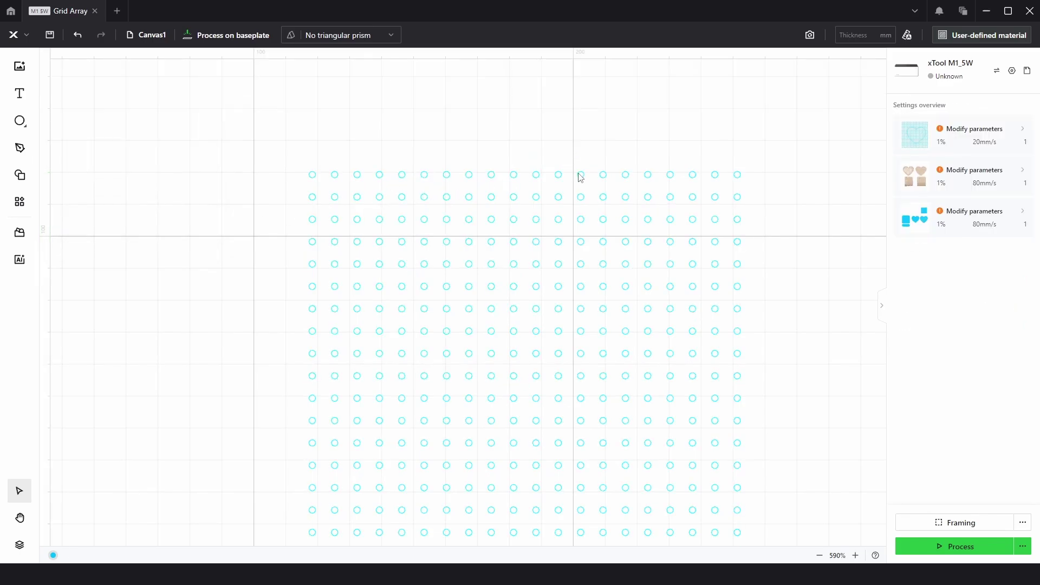
Step: Align the 135 × 135 mm circle grid to the centre of the canvas
drag(578, 176, 558, 169)
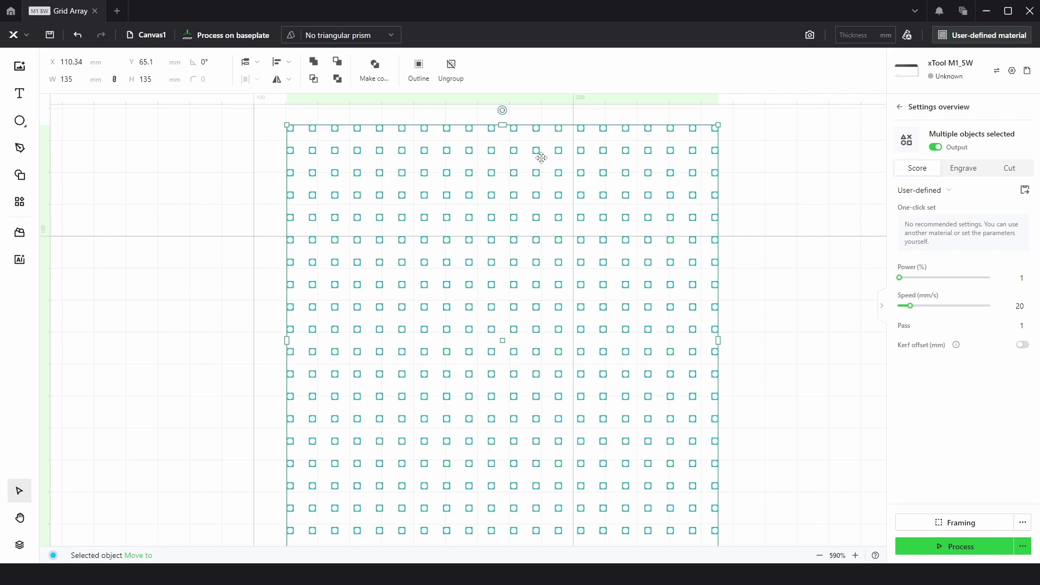
click(288, 63)
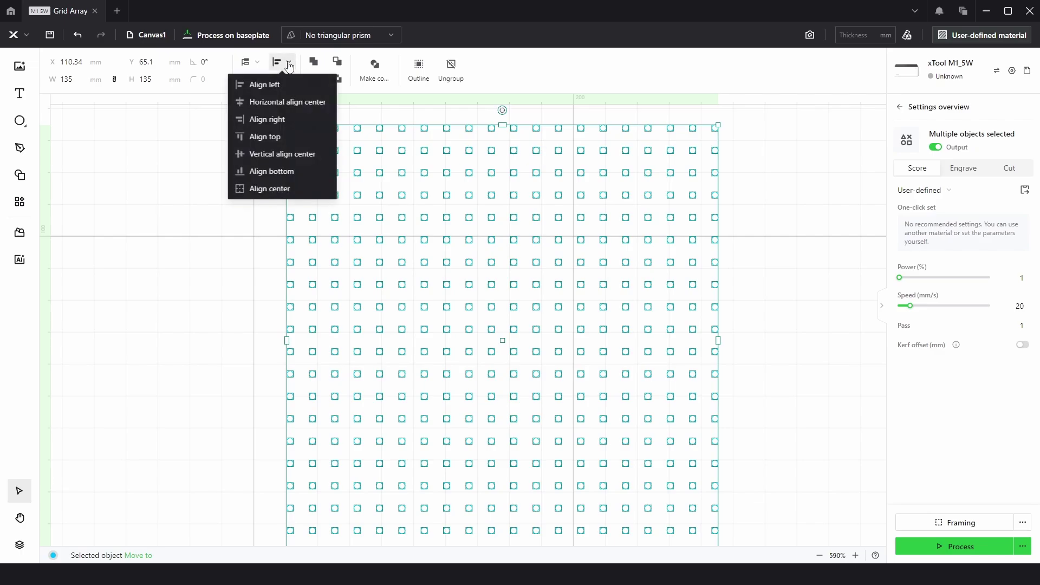
click(274, 190)
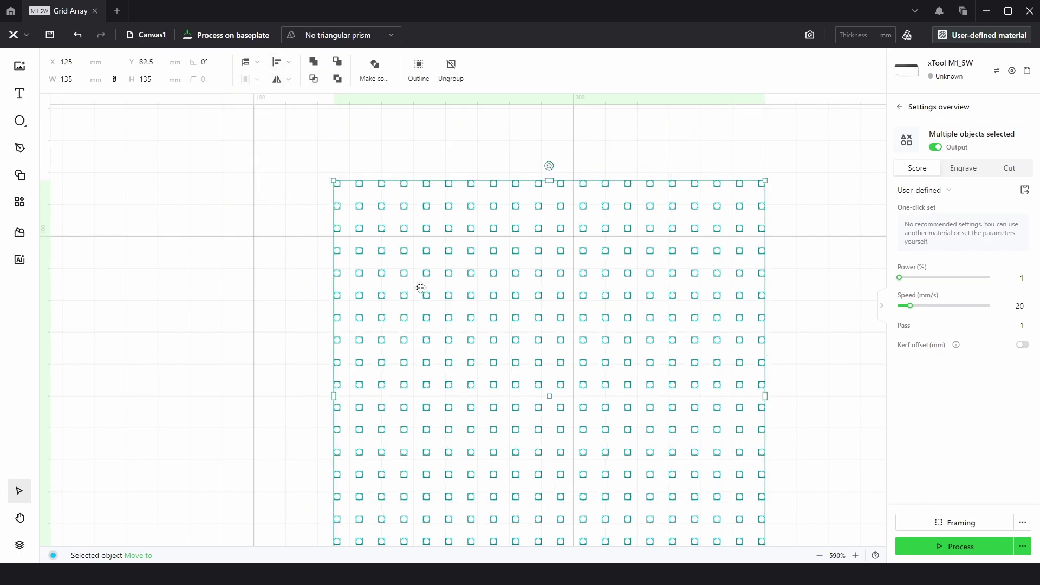
scroll(429, 274, down, 3)
drag(750, 271, 702, 258)
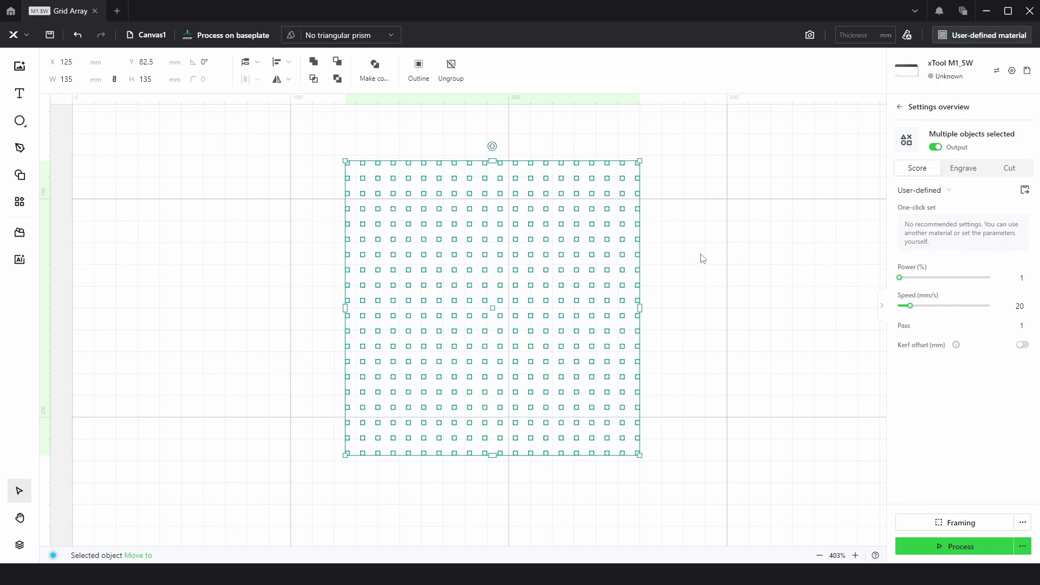
Step: Deselect the grid and unhide the heart outline in the layer list
key(Escape)
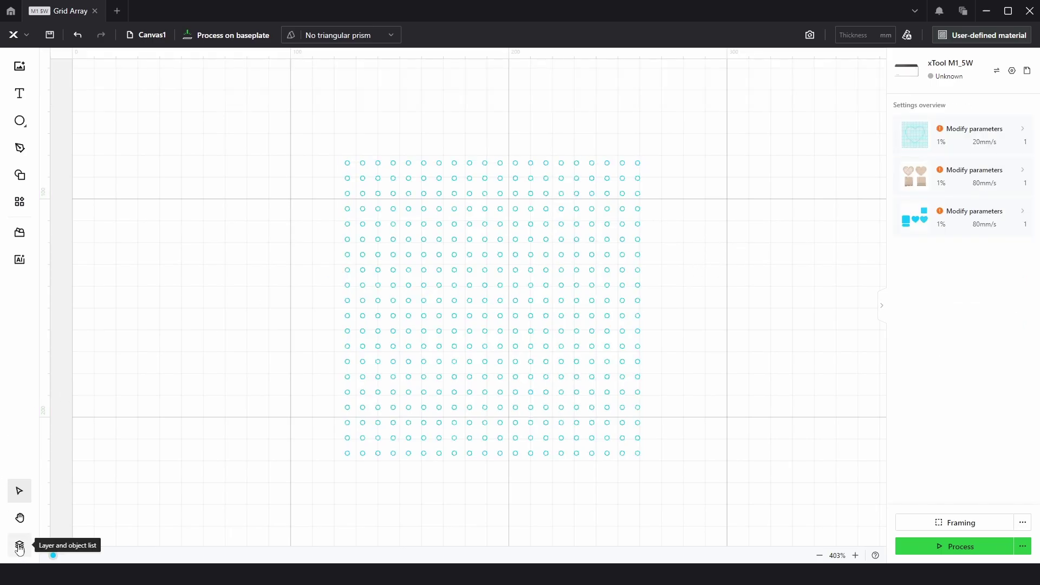
click(19, 546)
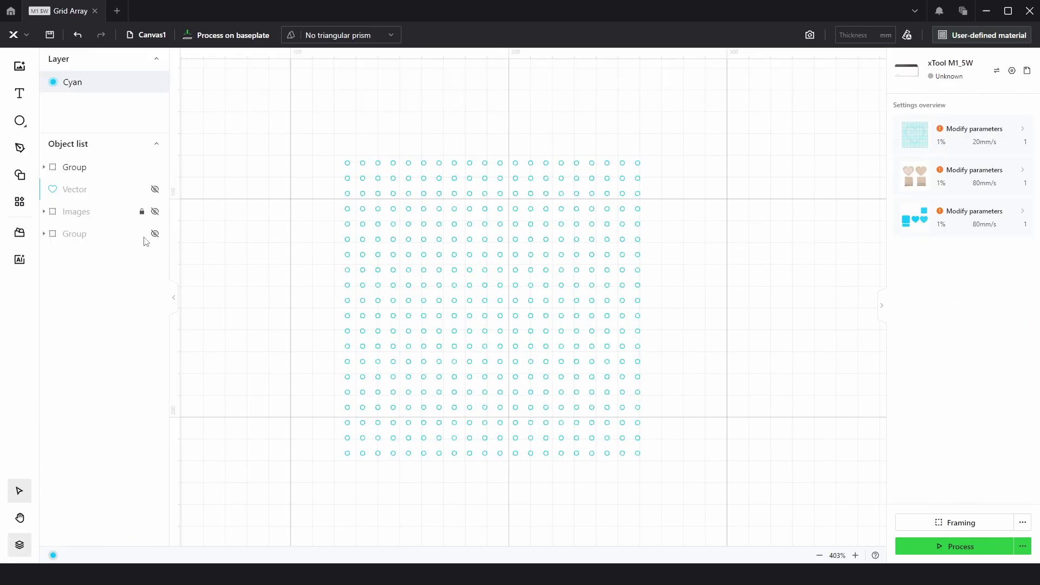
click(155, 190)
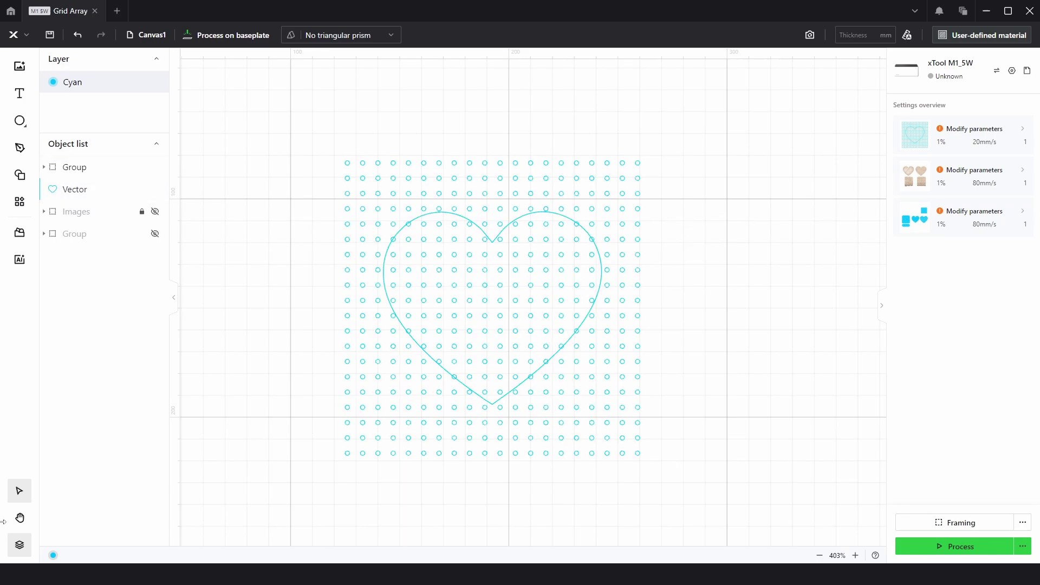
Step: Select the whole circle grid and ungroup it into separate circles
click(19, 546)
scroll(589, 260, up, 2)
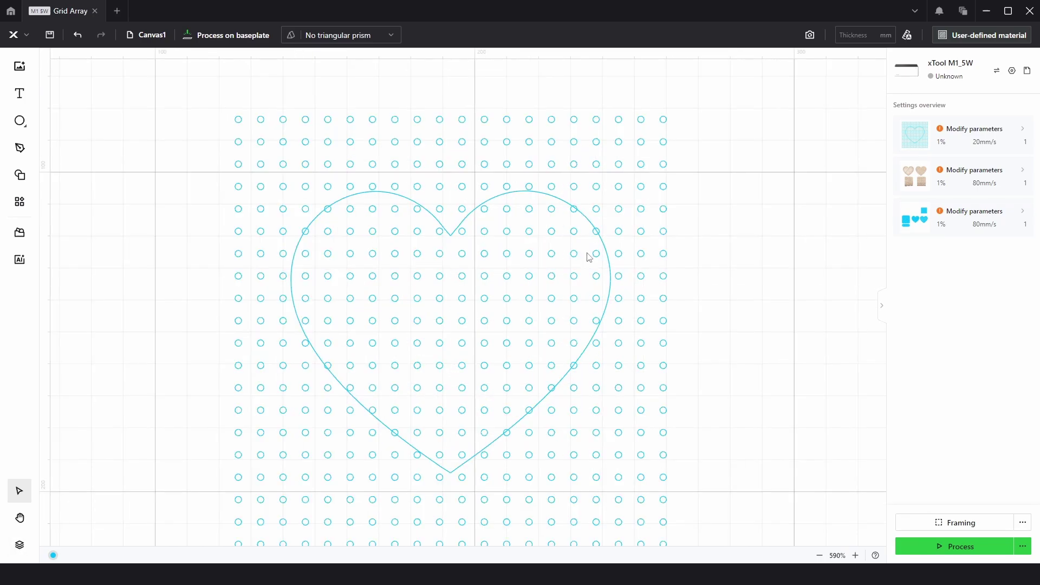
drag(714, 233, 661, 163)
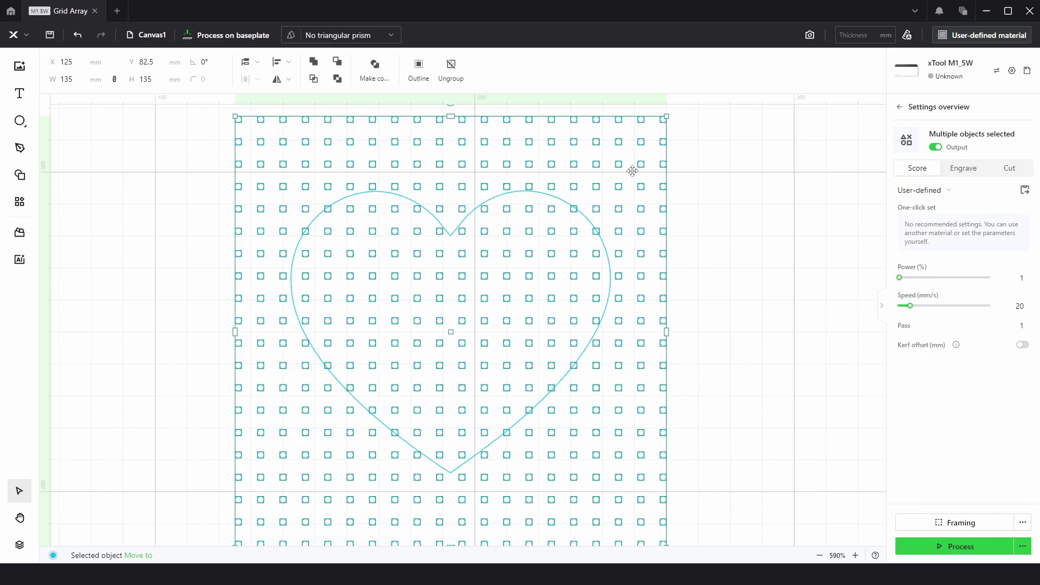
click(454, 74)
click(711, 165)
Step: Delete the top three rows, three rightmost columns, bottom four rows and bottom-left circles
scroll(609, 196, down, 2)
drag(299, 103, 692, 183)
key(Delete)
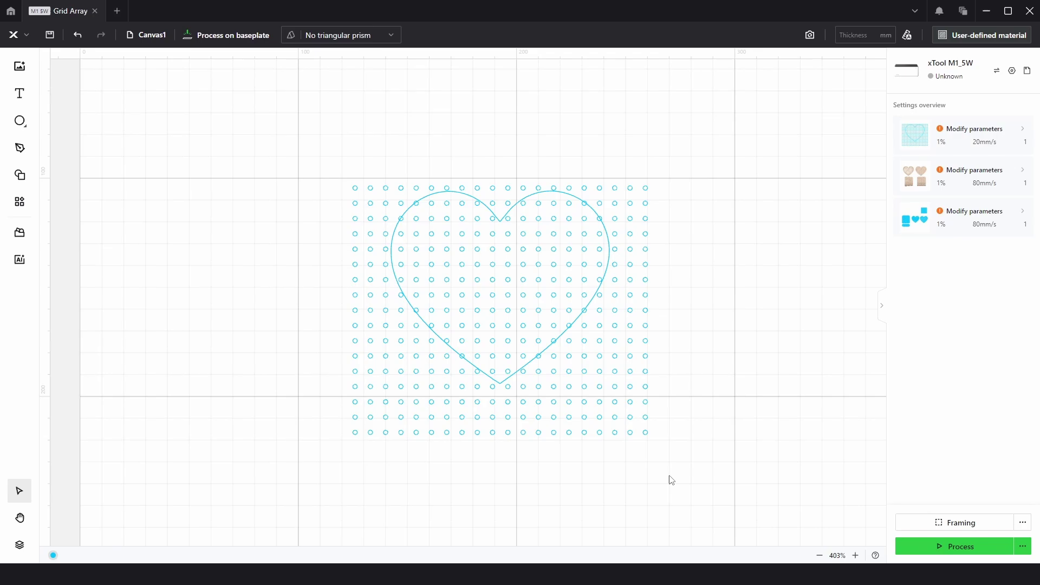
drag(669, 475, 614, 118)
key(Delete)
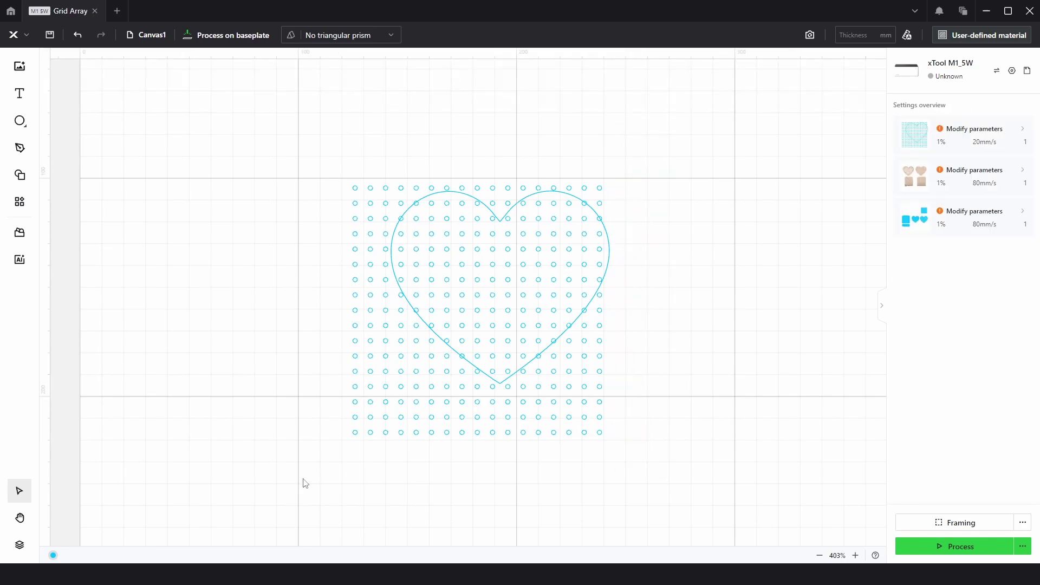
drag(278, 483, 677, 382)
key(Delete)
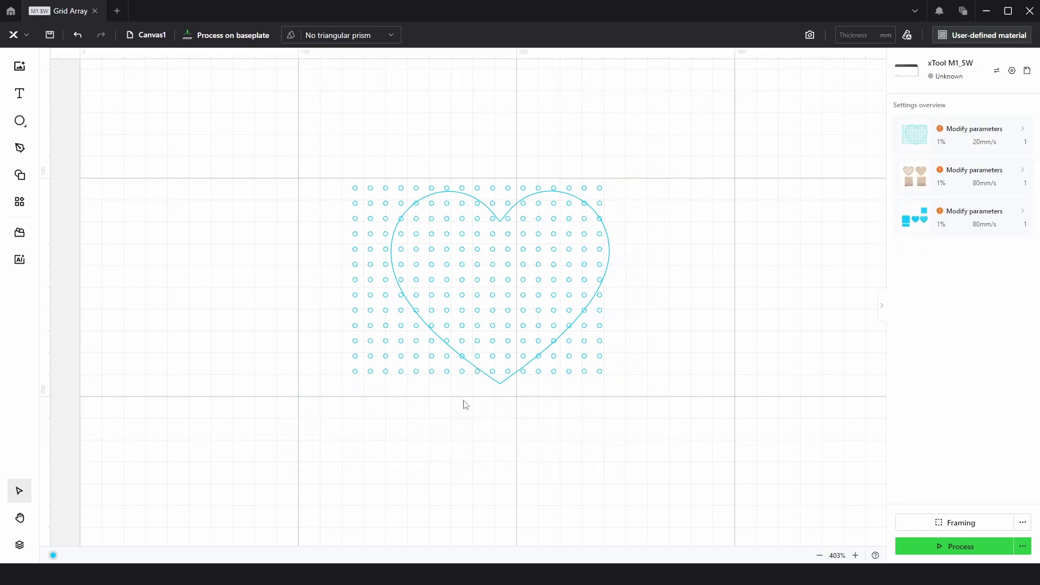
drag(302, 387, 439, 338)
key(Delete)
Step: Delete the circles outside the heart's lower-left and left edges
scroll(512, 342, up, 5)
drag(362, 359, 403, 404)
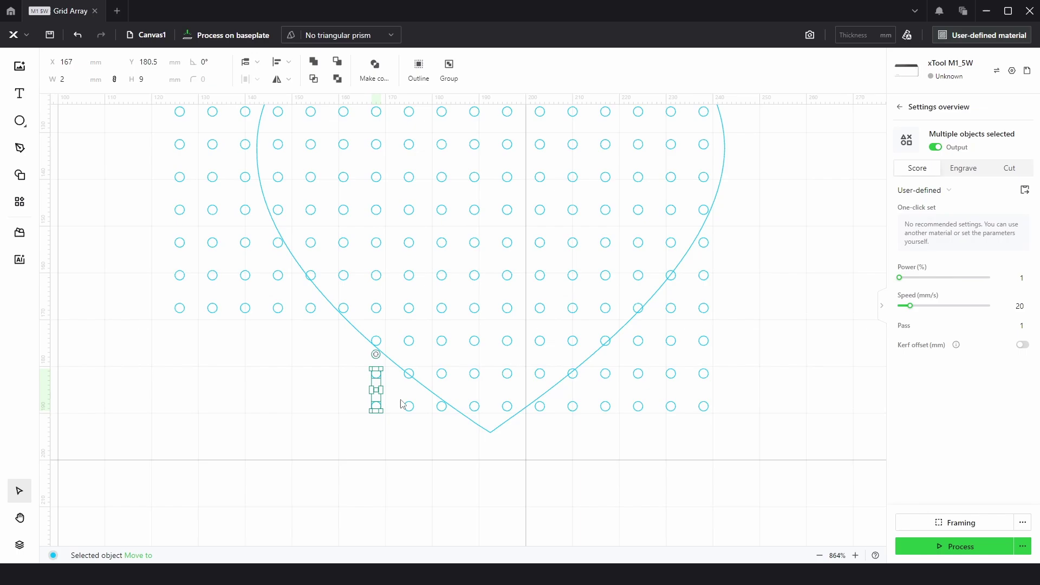
key(Delete)
click(442, 406)
key(Delete)
click(376, 340)
key(Delete)
click(344, 308)
key(Delete)
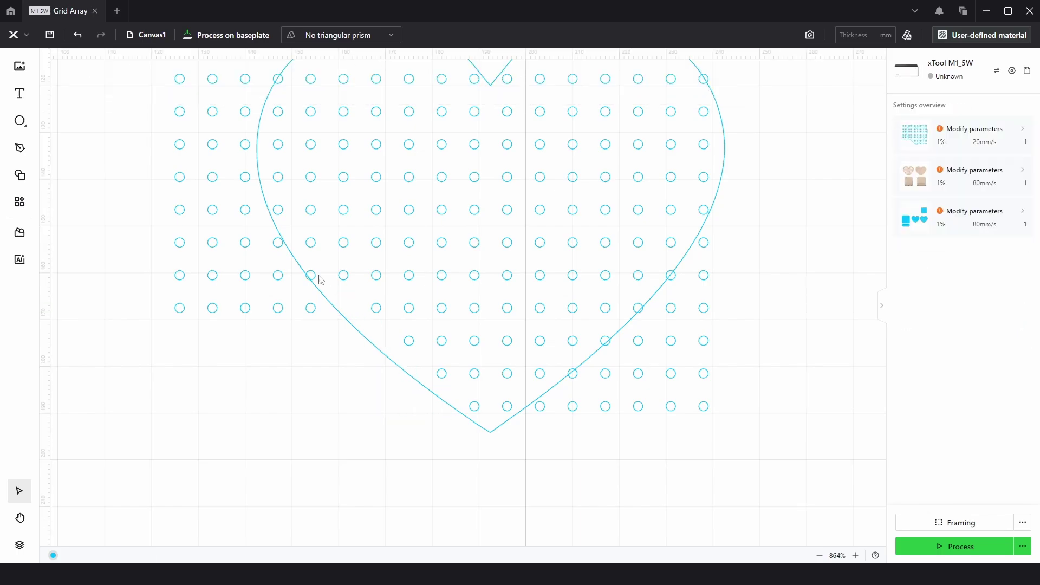
drag(144, 364, 303, 307)
key(Delete)
drag(154, 314, 284, 241)
key(Delete)
drag(144, 236, 251, 73)
key(Delete)
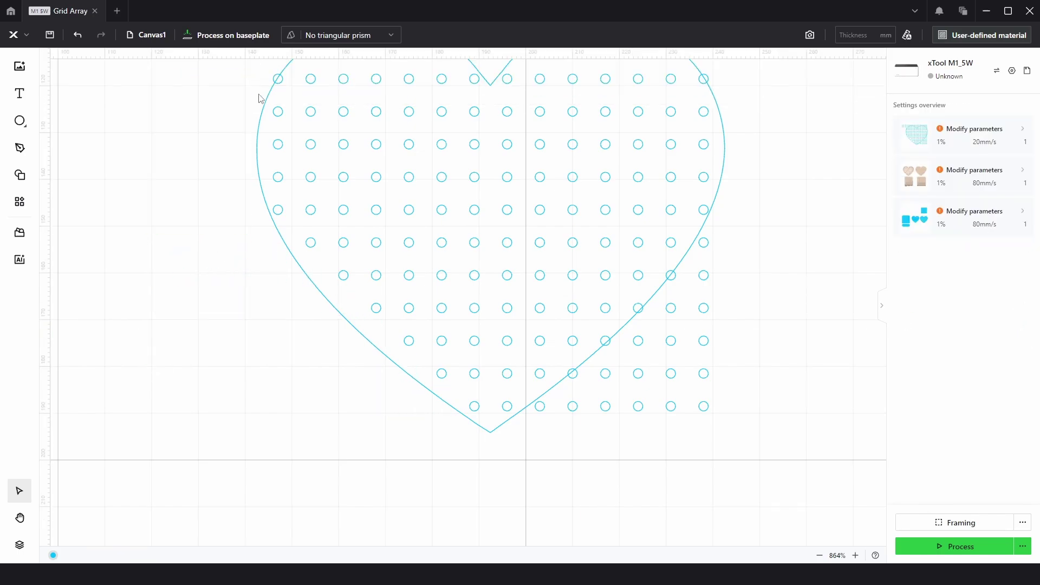
Step: Remove circles above the heart, crossing its top notch, and beyond the top-right edge
scroll(173, 352, up, 3)
drag(151, 157, 286, 220)
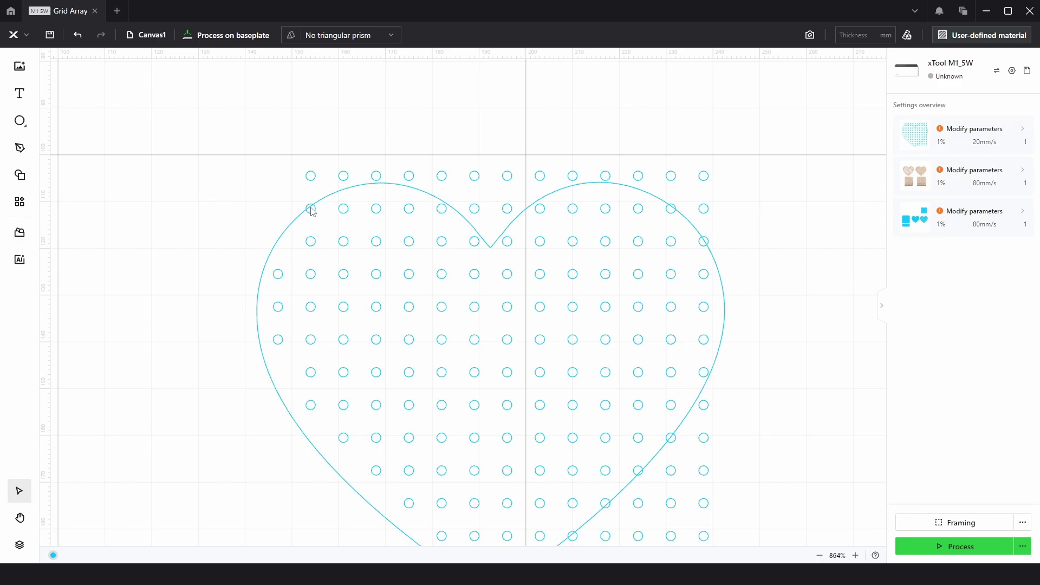
click(313, 212)
key(Delete)
drag(287, 157, 729, 173)
key(Delete)
drag(476, 197, 515, 219)
key(Delete)
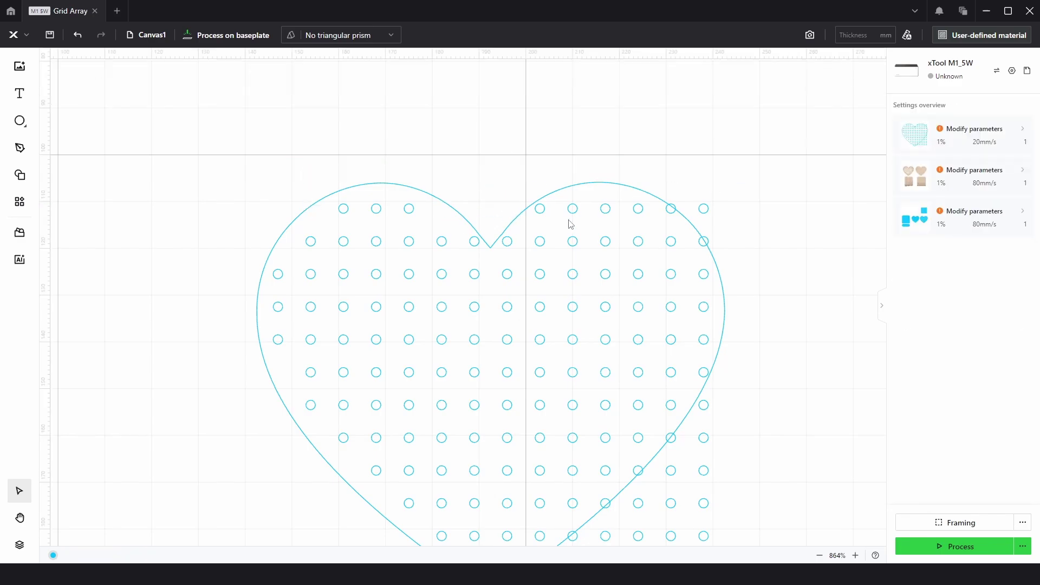
click(540, 208)
key(Delete)
click(703, 209)
key(Delete)
click(703, 241)
shift+click(671, 209)
key(Delete)
Step: Delete the circles outside the heart's right and lower-right edges and around the bottom tip
scroll(669, 189, down, 2)
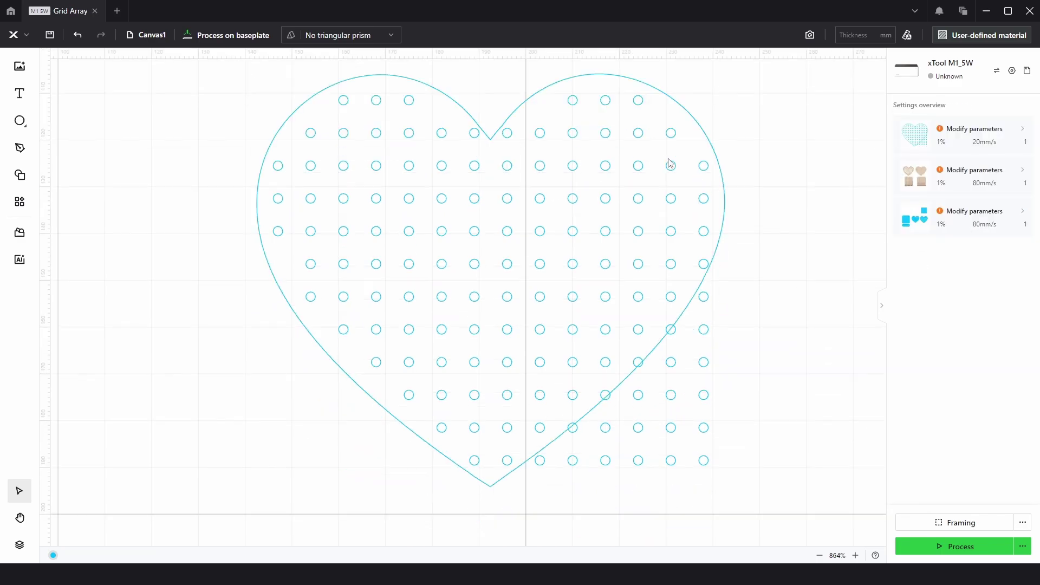
scroll(670, 162, down, 1)
drag(743, 440, 704, 206)
key(Delete)
drag(683, 438, 666, 268)
key(Delete)
drag(654, 438, 601, 364)
key(Delete)
click(638, 308)
shift+click(605, 341)
shift+click(638, 340)
key(Delete)
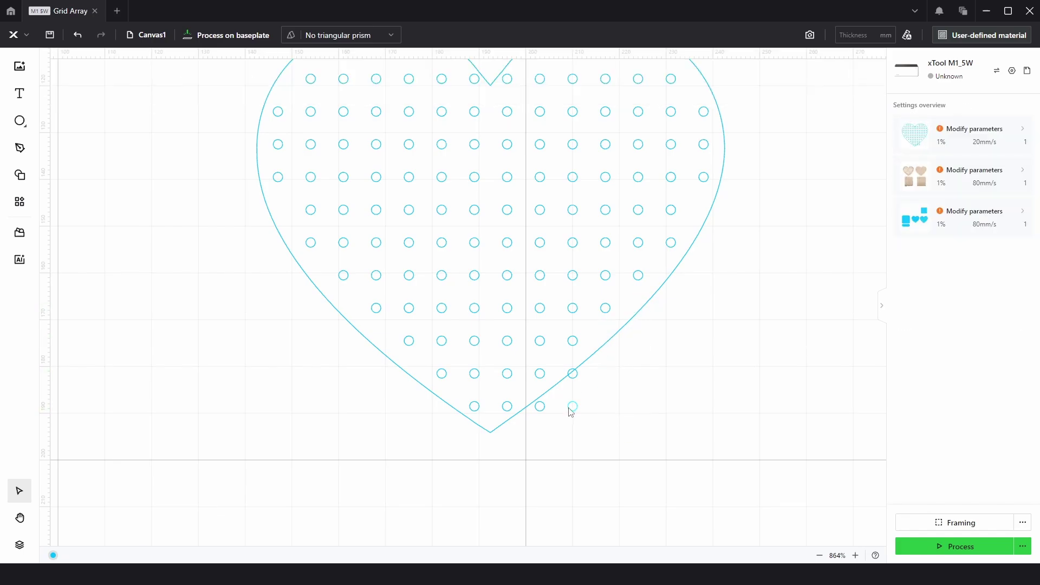
click(573, 406)
shift+click(572, 373)
shift+click(540, 406)
key(Delete)
scroll(596, 379, up, 2)
scroll(612, 297, down, 1)
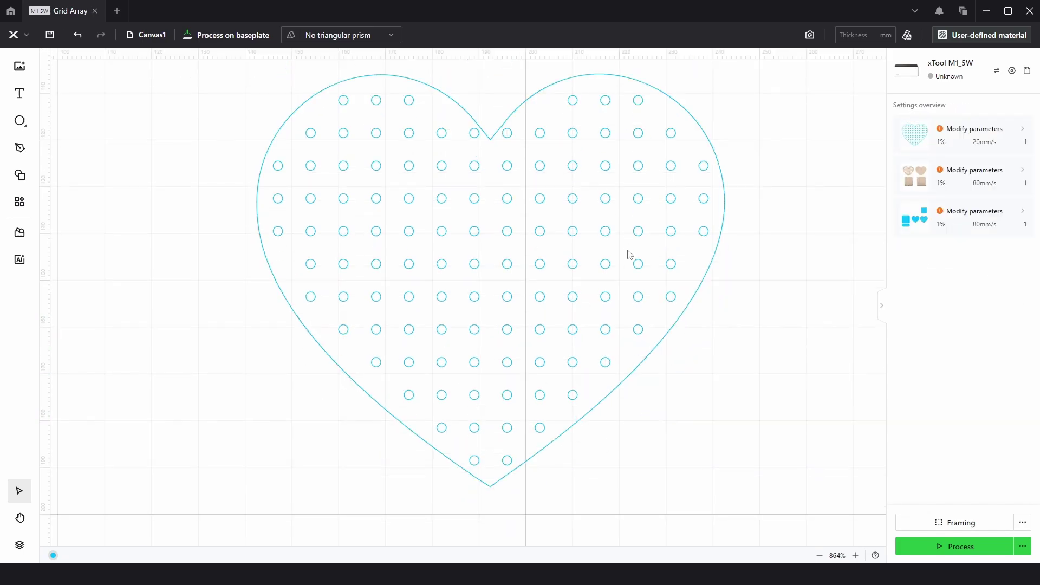
Step: Delete the three circles just below the heart's notch
scroll(682, 374, down, 2)
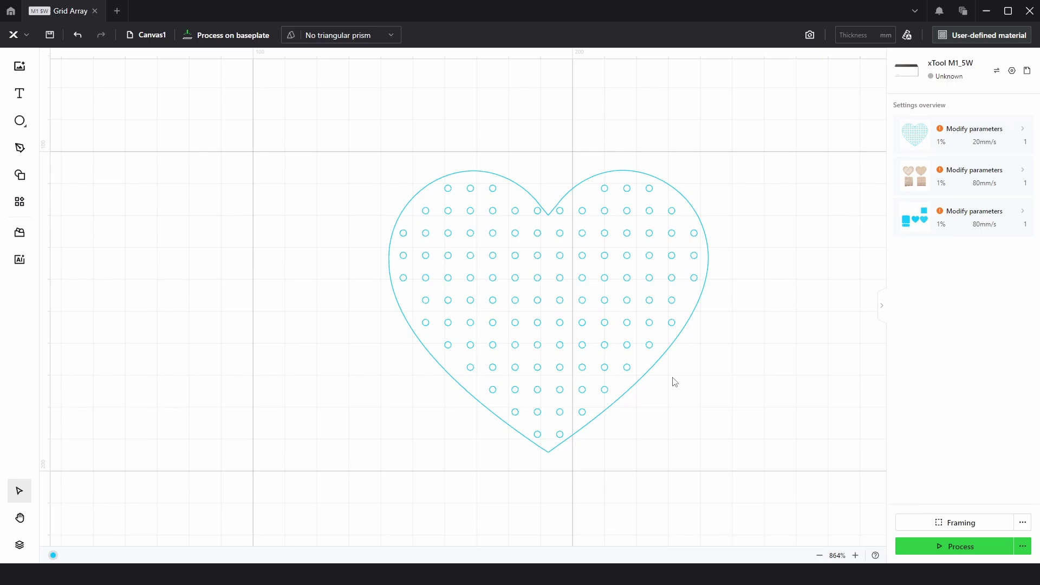
click(493, 206)
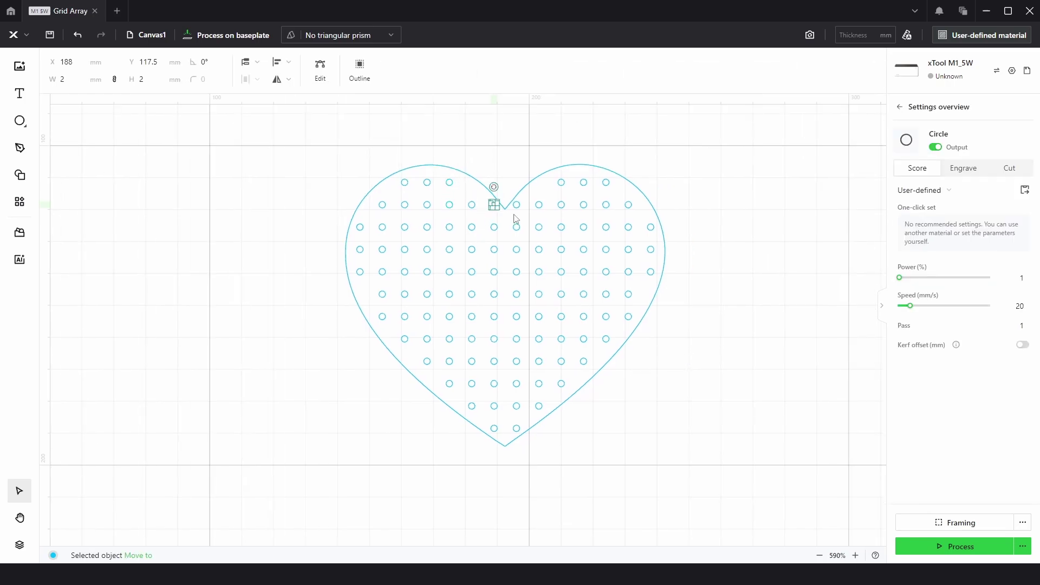
key(Delete)
click(517, 205)
key(Delete)
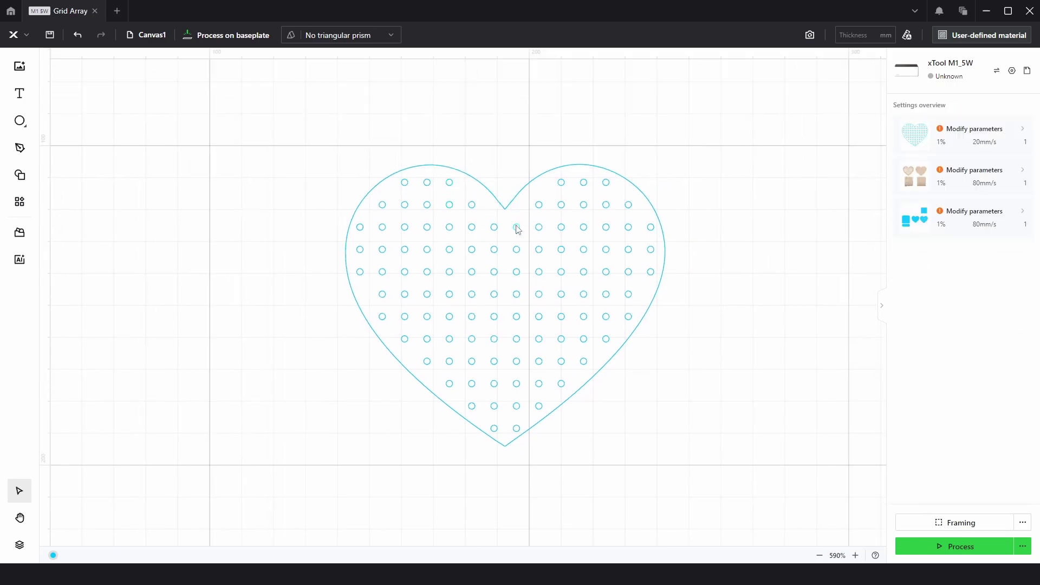
click(516, 227)
key(Delete)
Step: Enlarge a remaining circle to 4 mm, centre it horizontally and nudge it up slightly
click(496, 230)
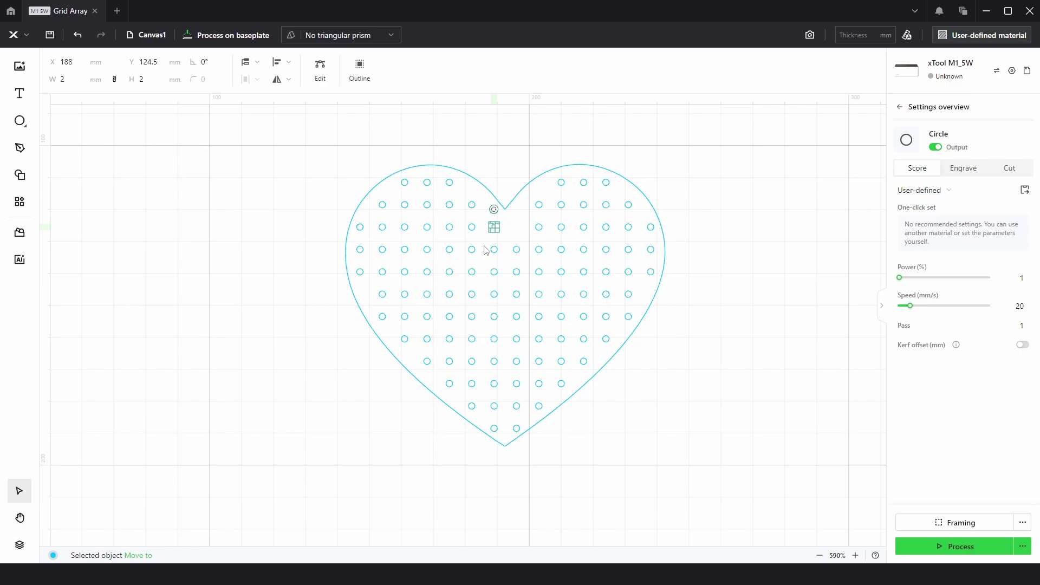
scroll(509, 228, up, 5)
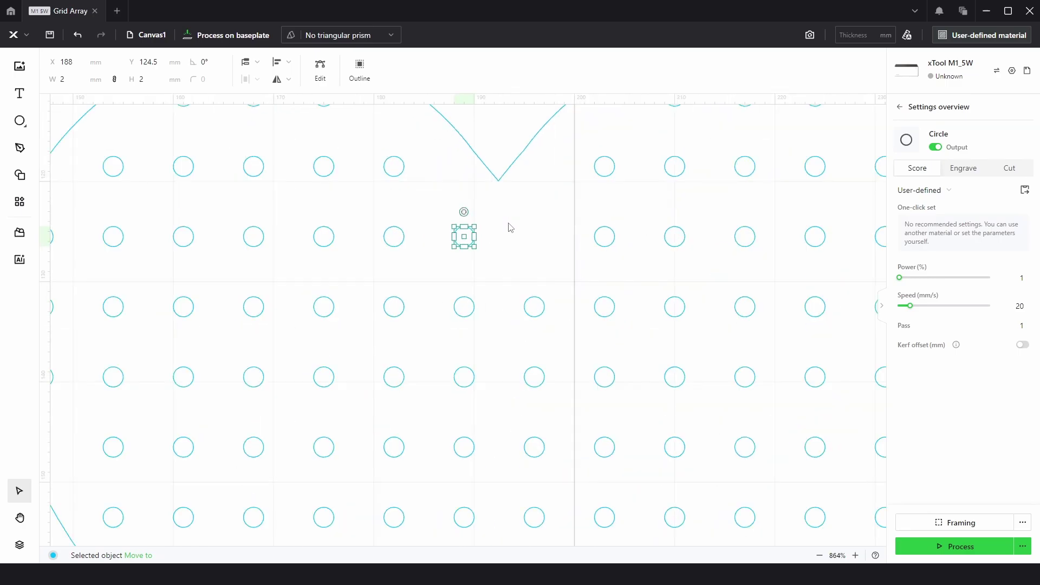
click(285, 63)
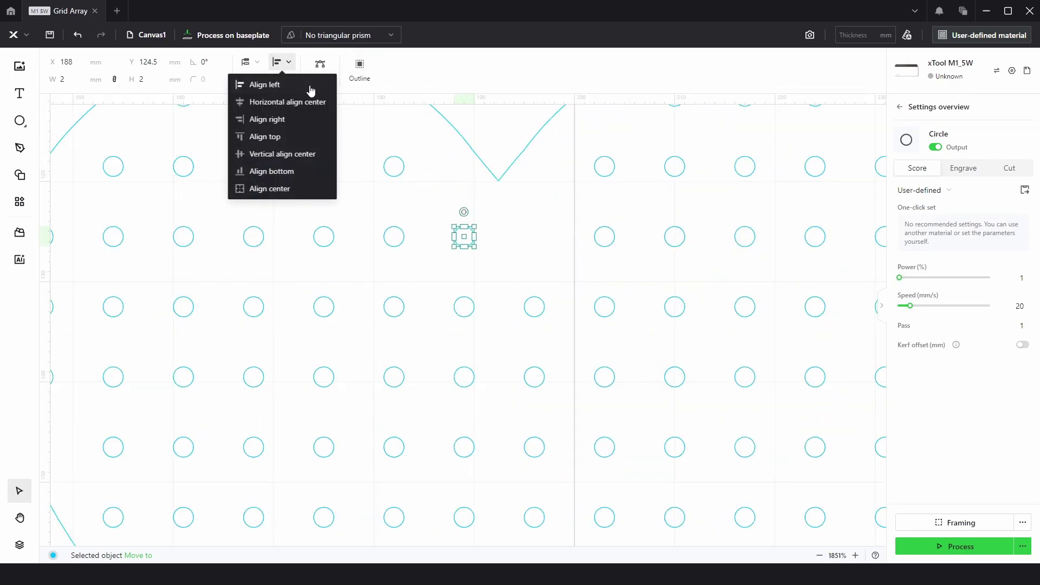
click(287, 101)
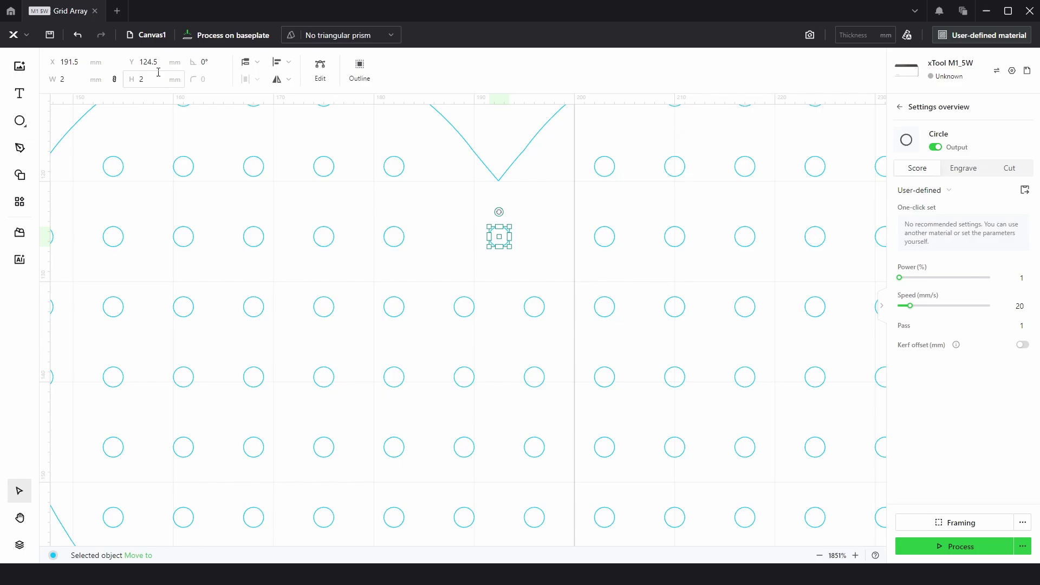
click(175, 77)
text(4)
key(Return)
click(289, 62)
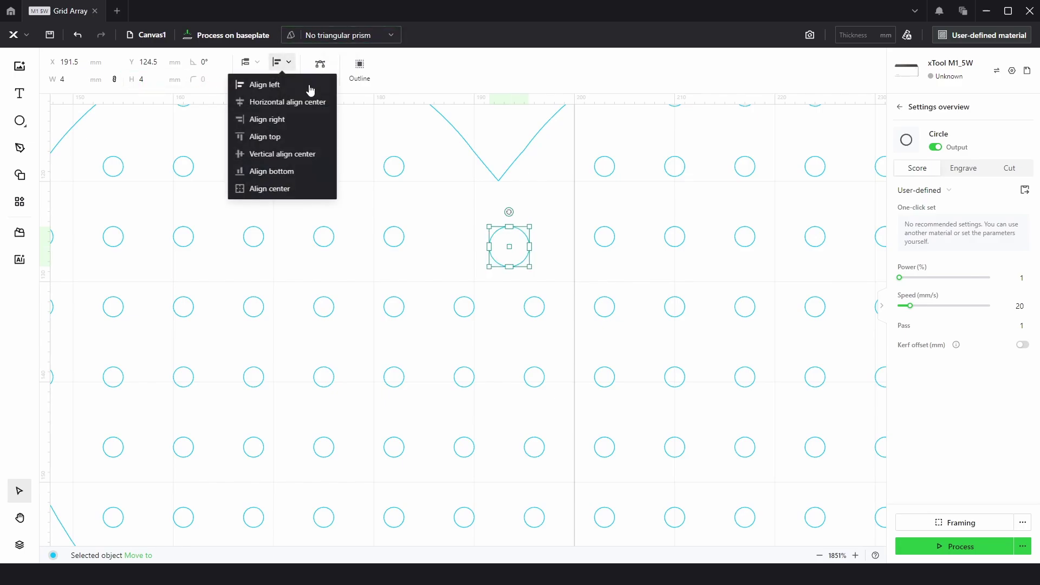
click(287, 103)
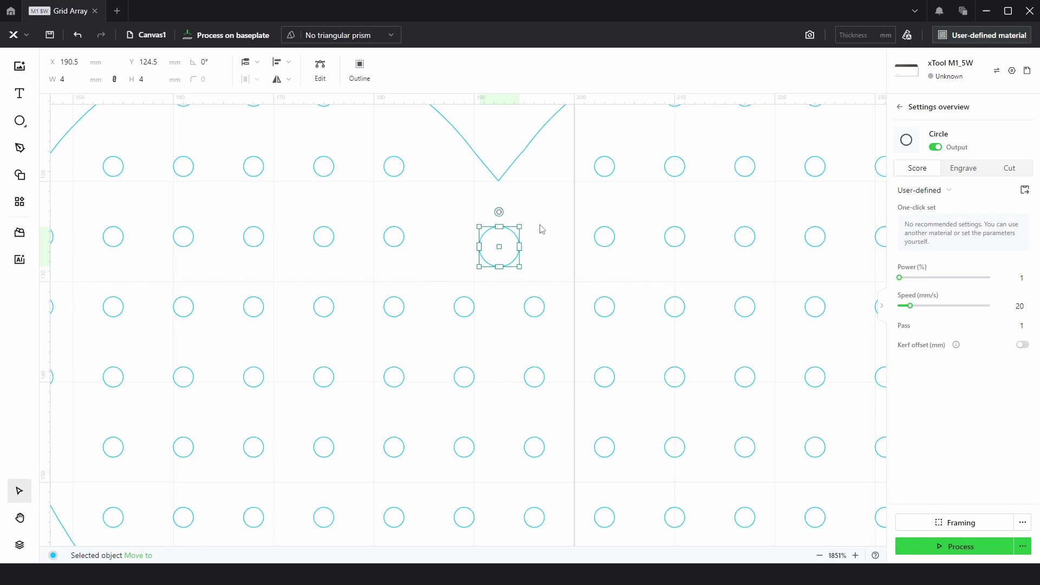
key(Up)
key(Up)
key(Up)
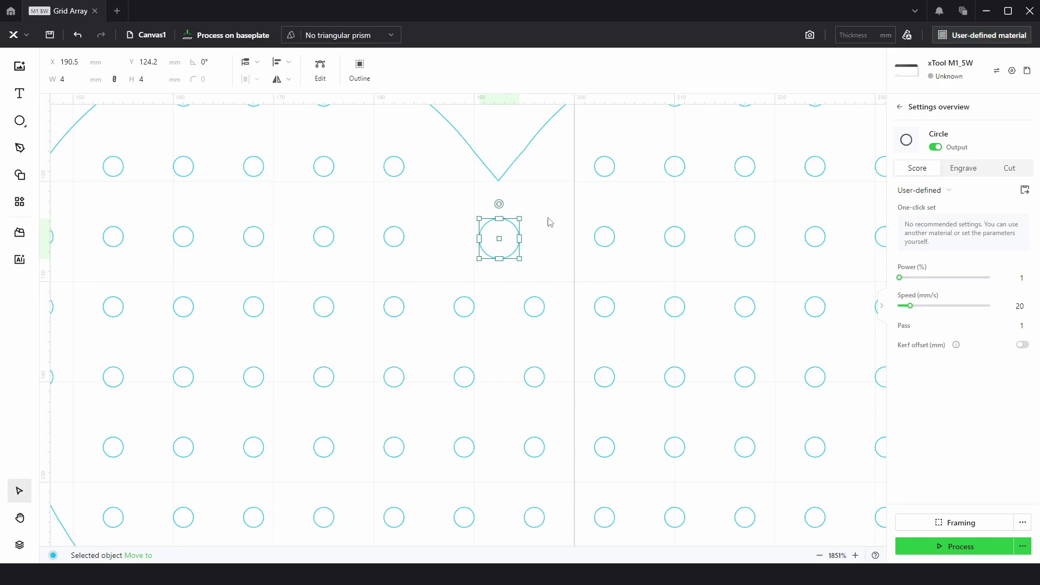
click(550, 222)
Step: Combine the heart outline and all its circles into one compound vector set to Engrave
scroll(426, 213, down, 4)
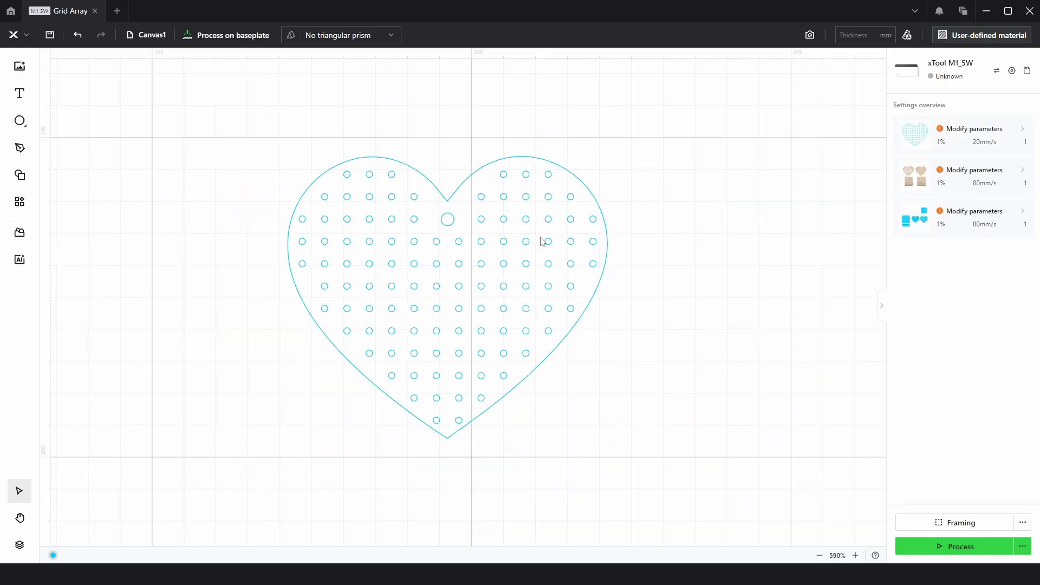
drag(660, 481, 259, 111)
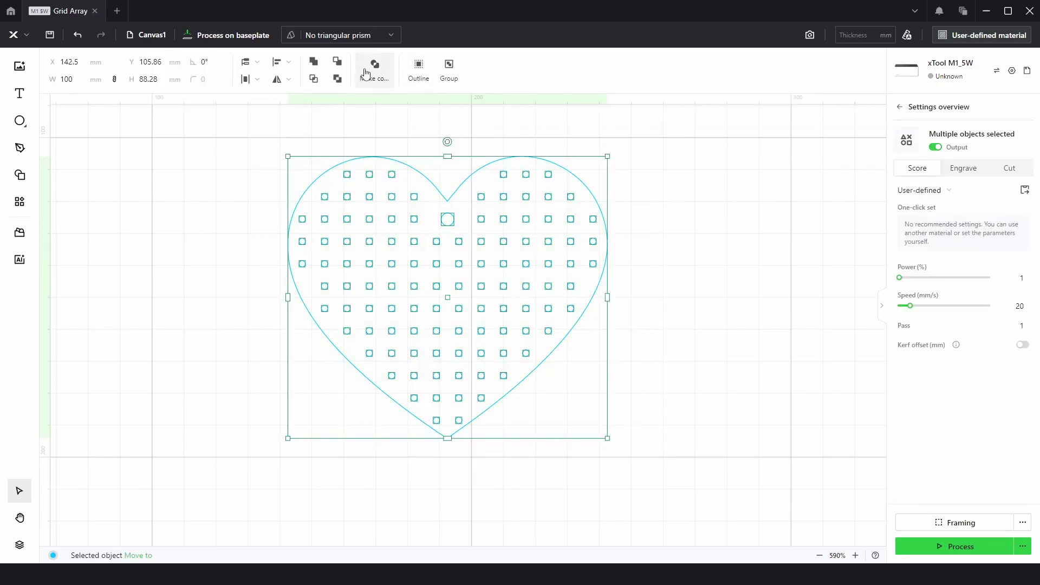
click(375, 71)
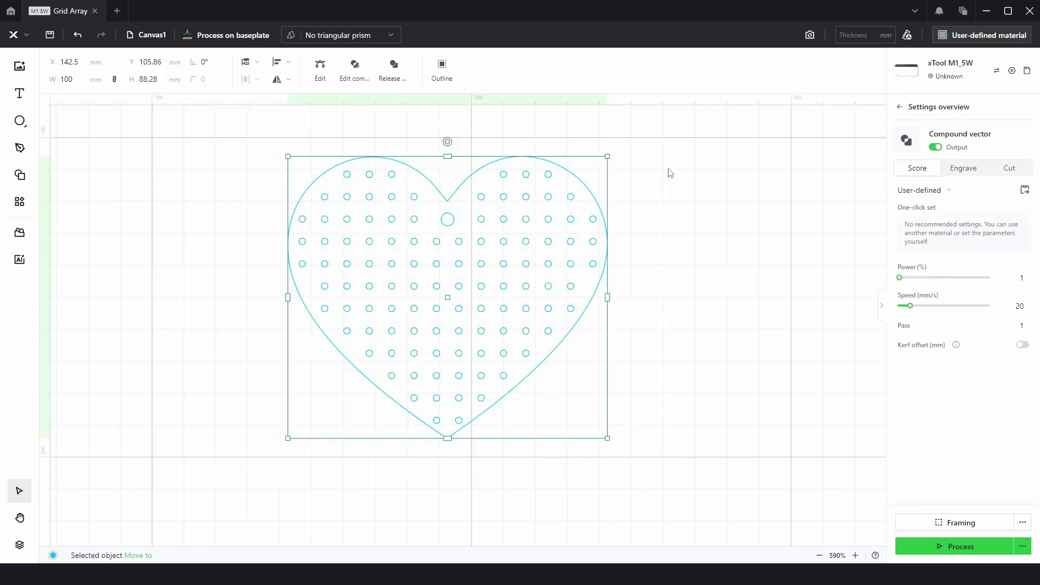
click(960, 168)
click(707, 297)
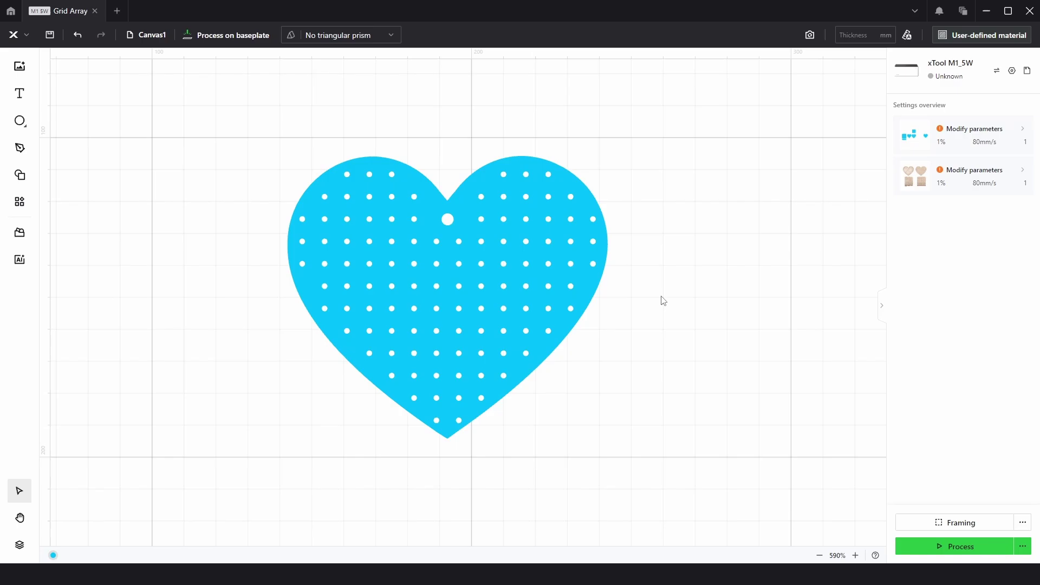
click(530, 278)
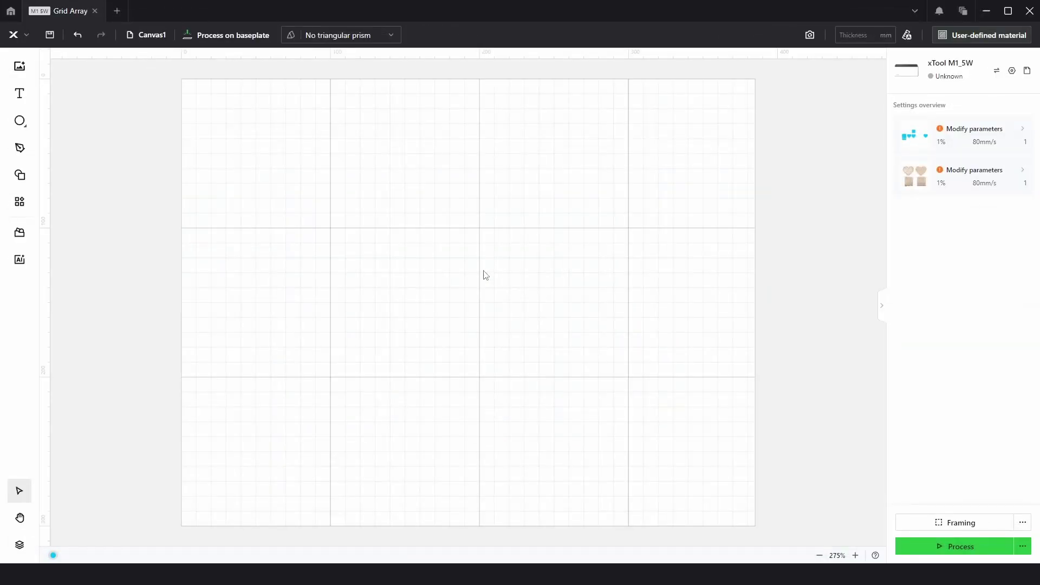
Step: Add a rounded square from Basic shapes, size it to 100 mm wide and centre it on the canvas
click(19, 174)
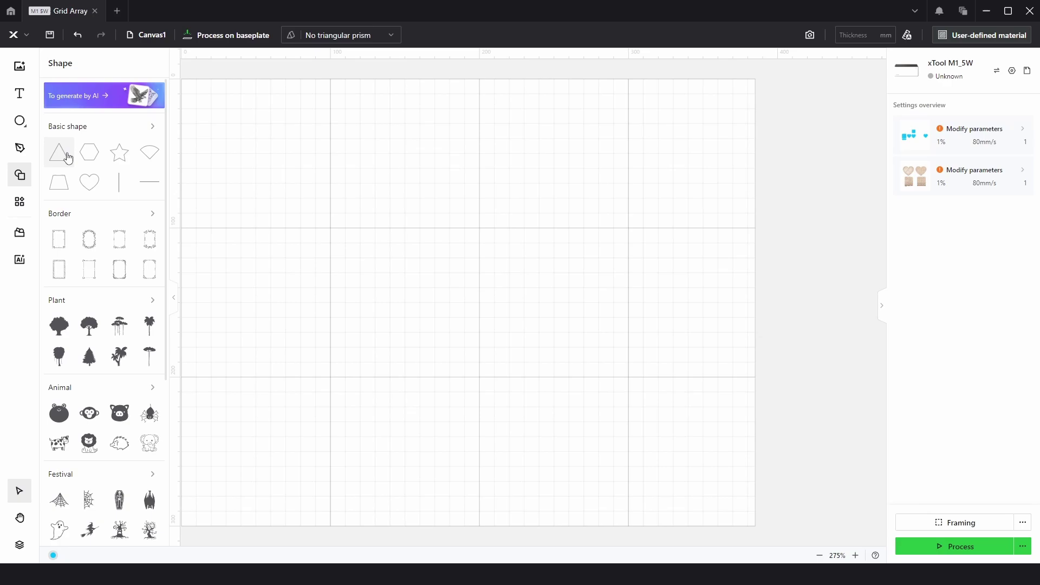
click(151, 129)
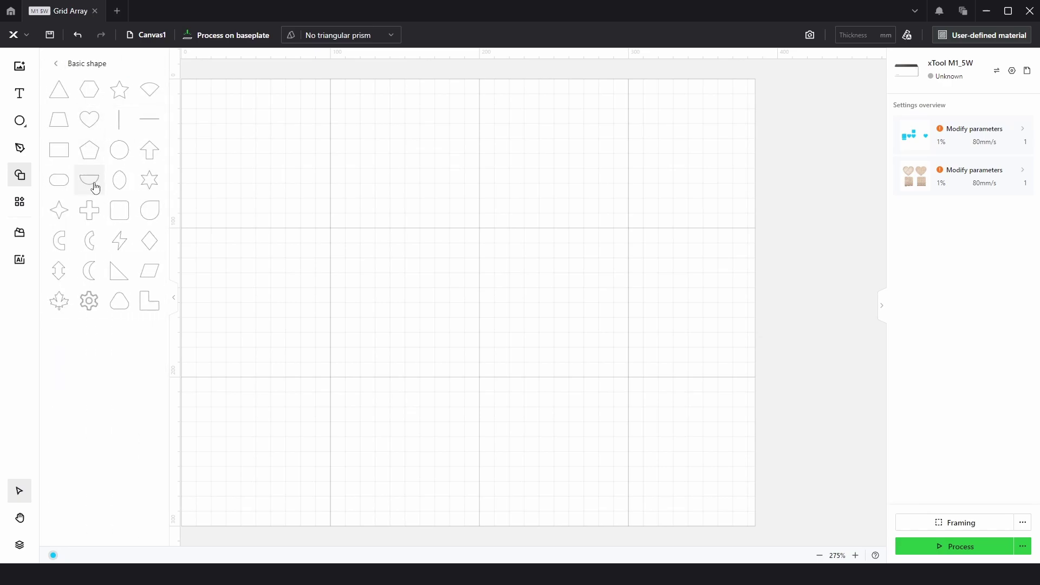
click(120, 215)
click(20, 174)
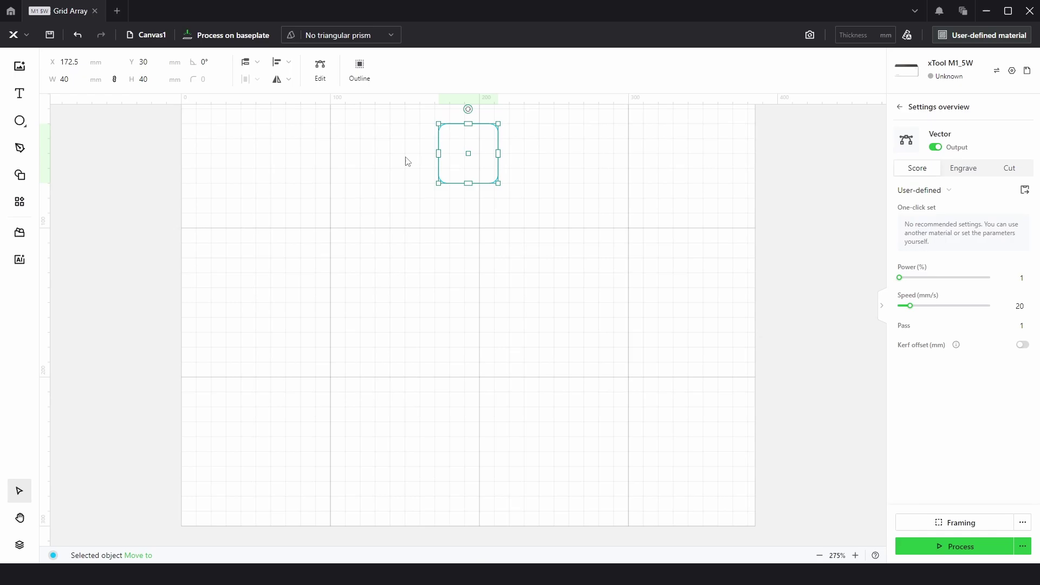
click(286, 63)
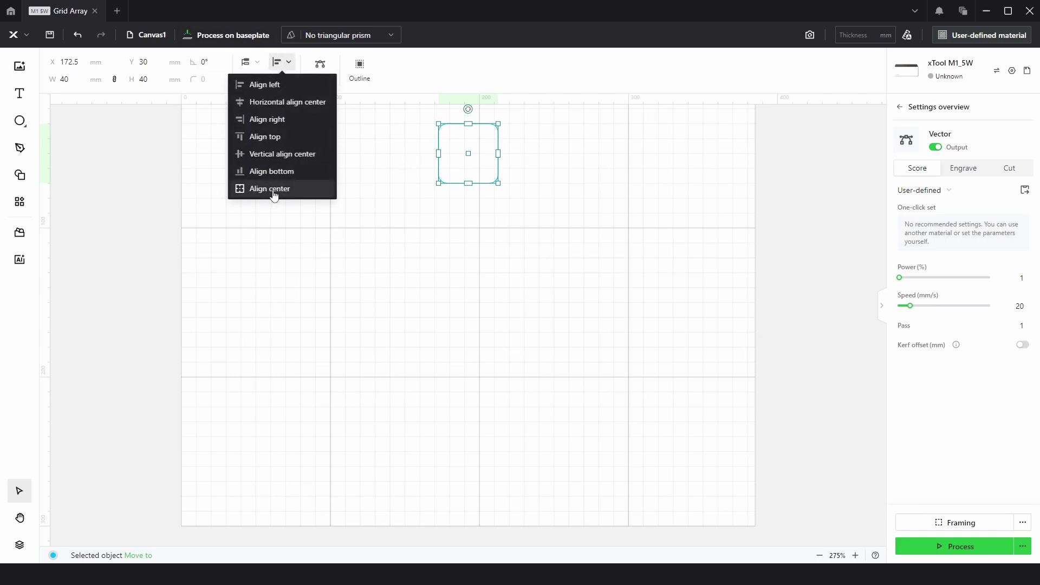
click(274, 189)
click(48, 81)
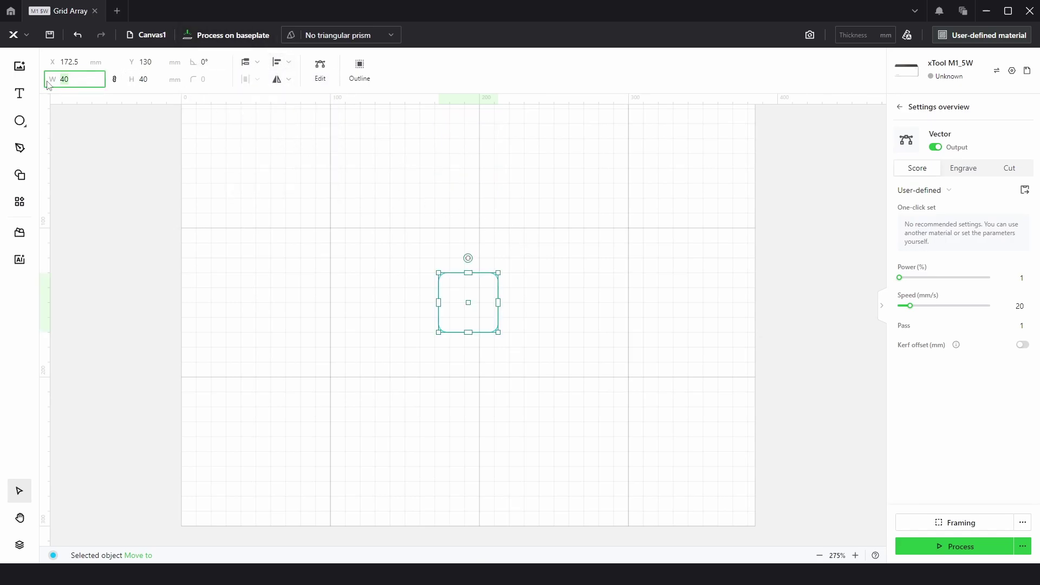
text(100)
key(Return)
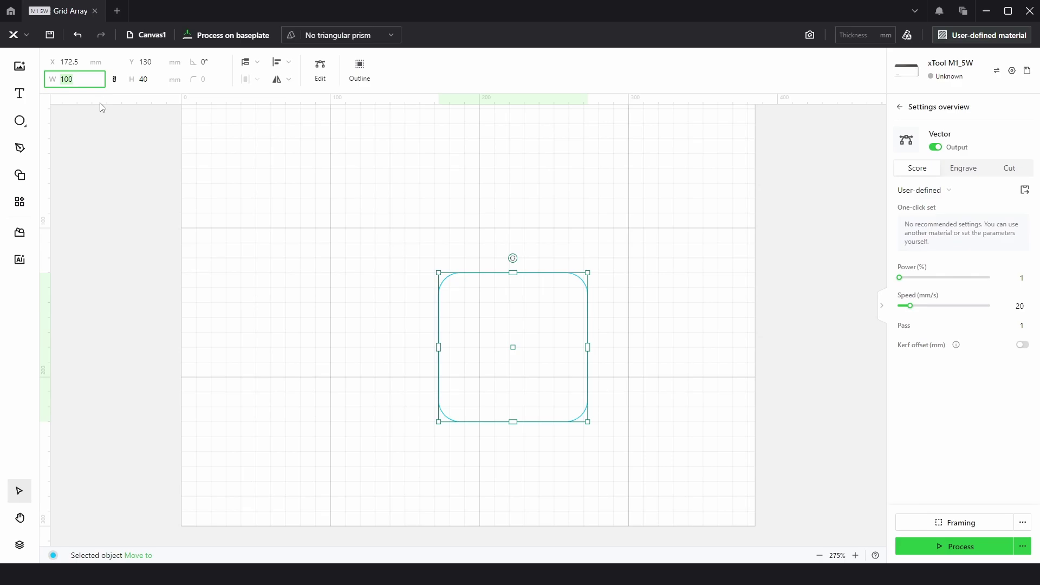
click(288, 62)
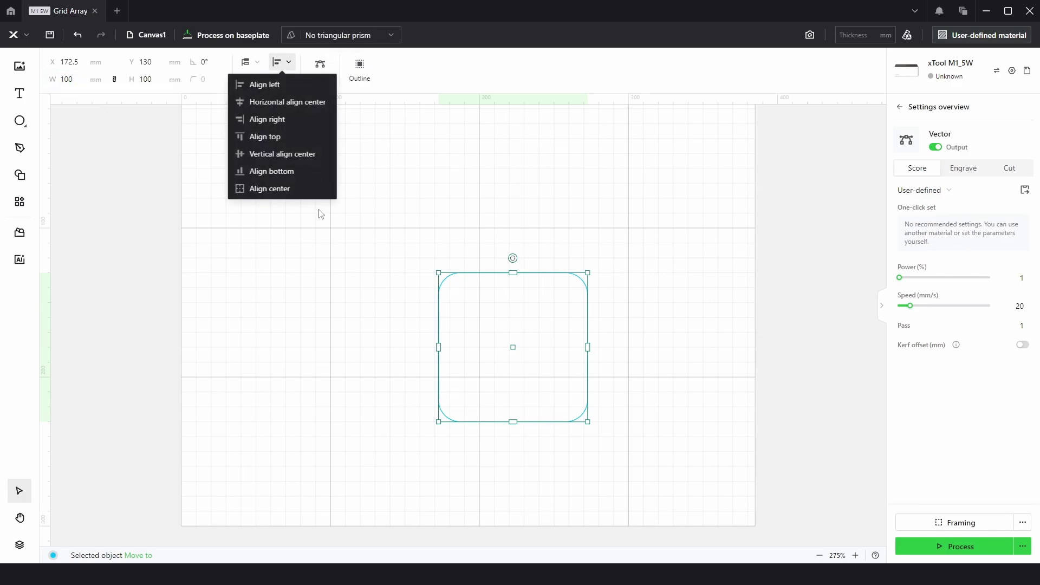
click(280, 188)
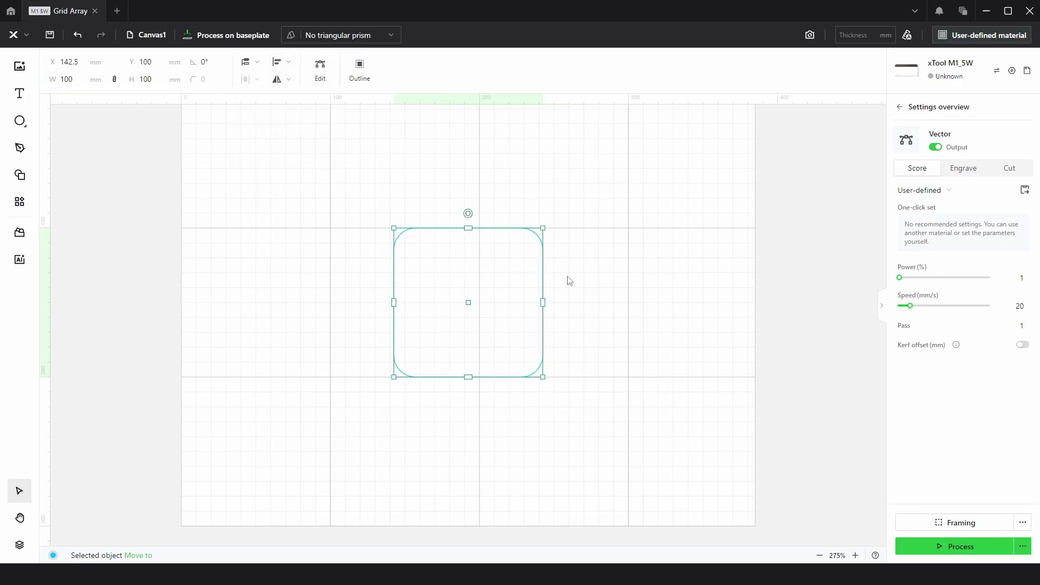
Step: Hide the rounded square in the object list
click(19, 543)
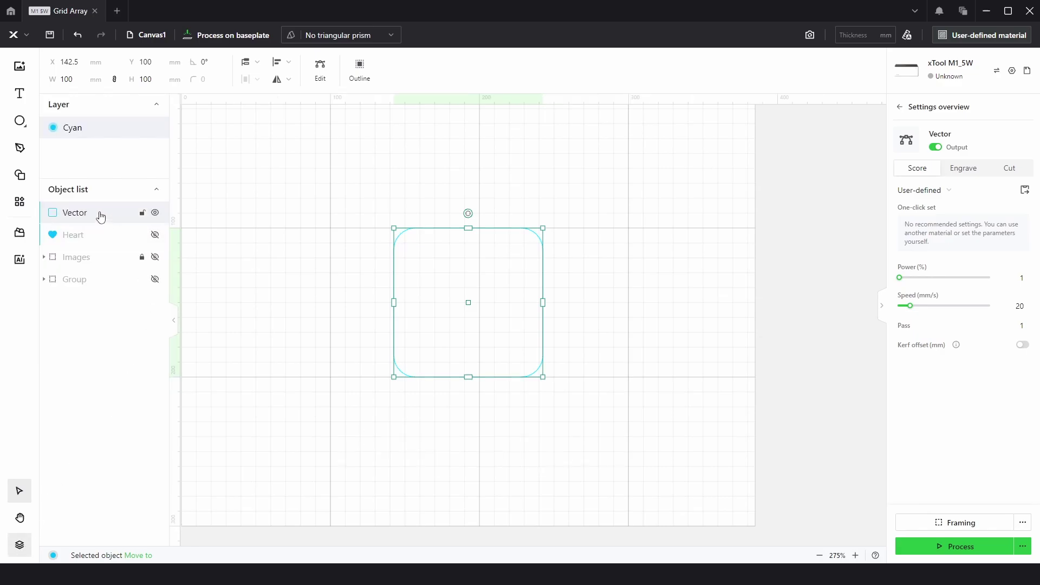
click(155, 212)
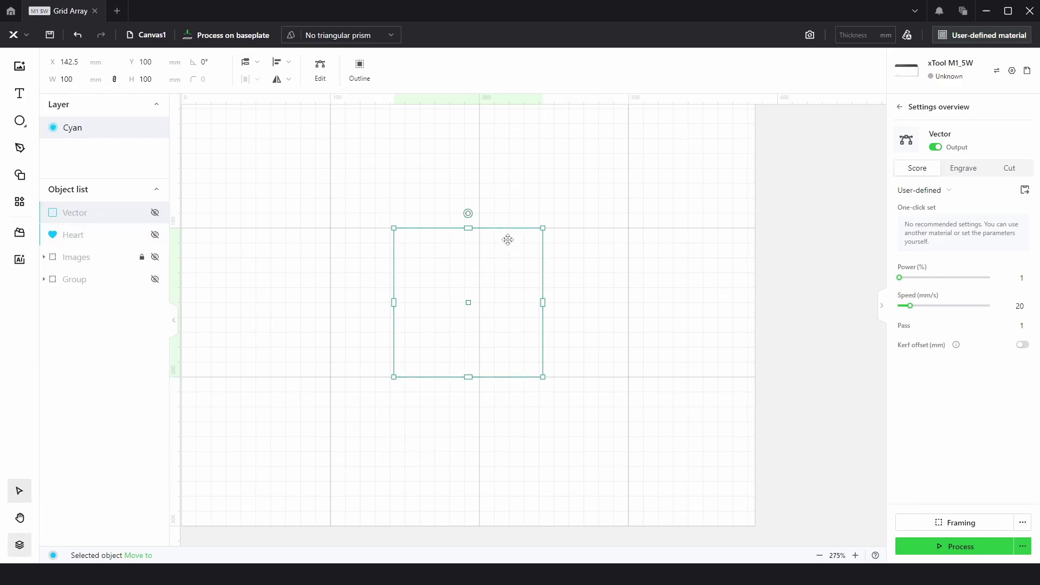
click(619, 255)
Step: Draw a circle near the canvas centre and set its width to 2 mm
mouse_move(20, 121)
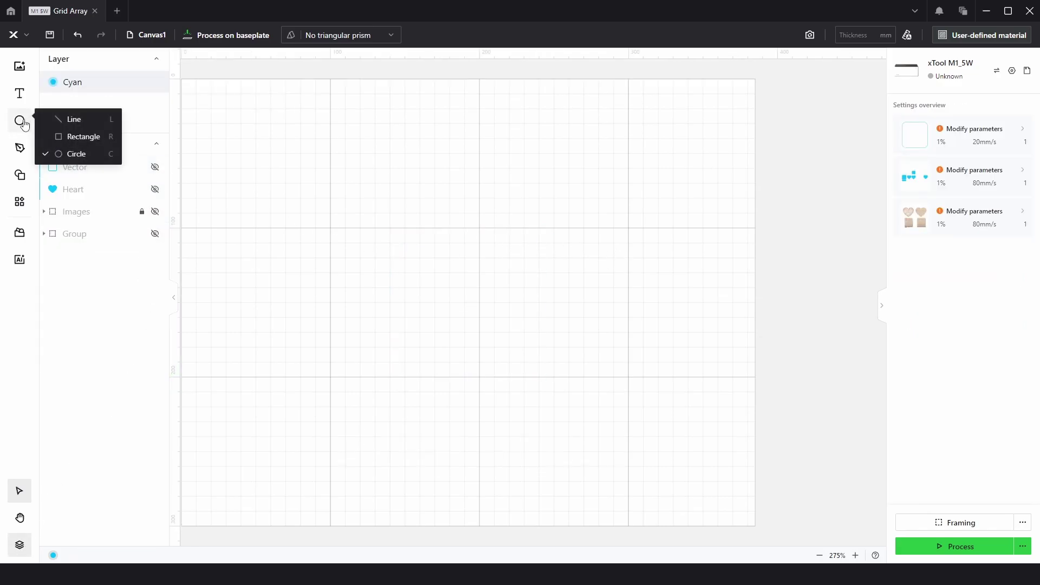
click(73, 152)
click(19, 546)
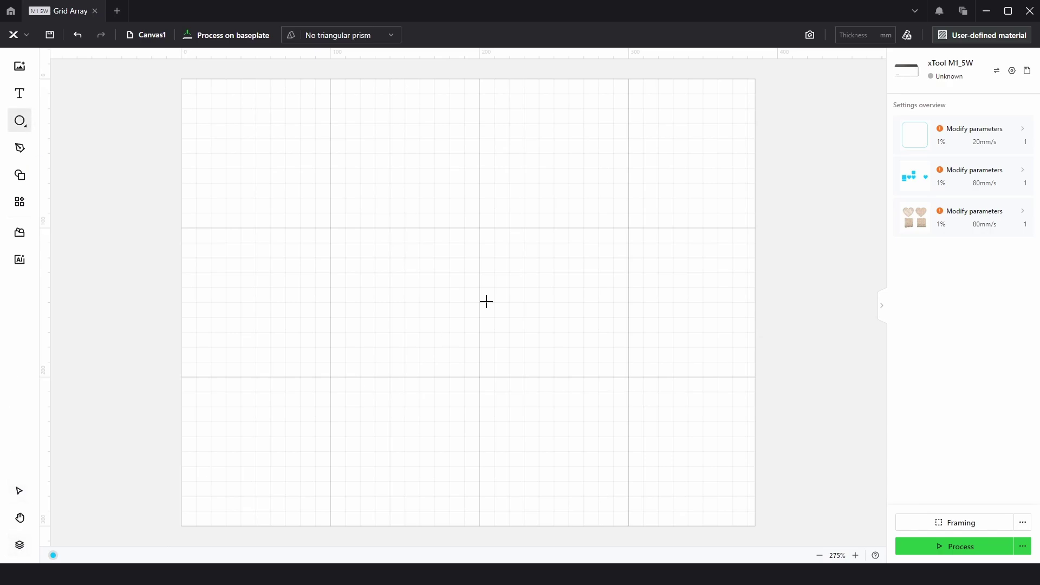
drag(425, 245, 456, 279)
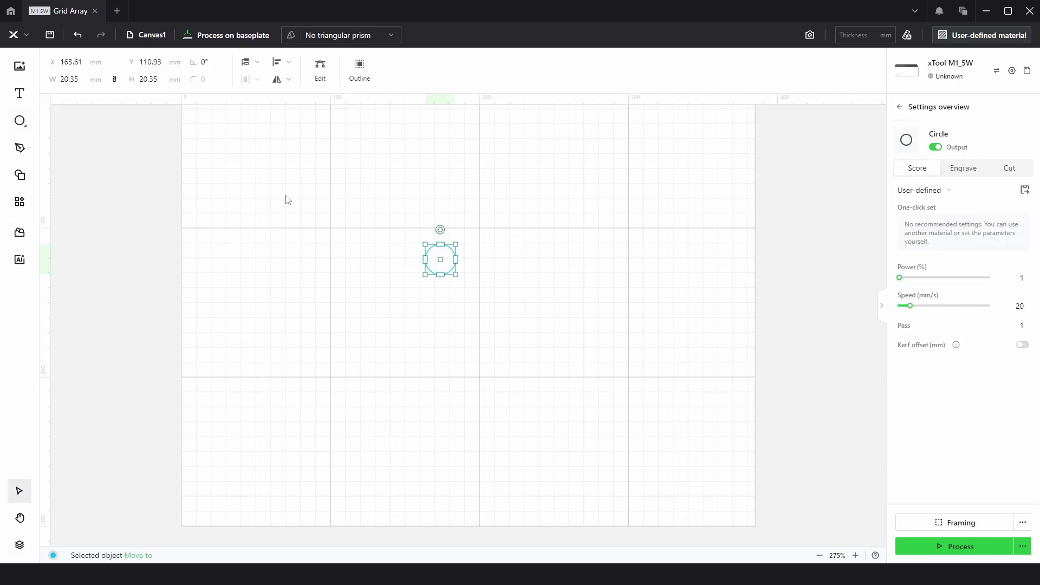
click(68, 77)
text(2)
key(Return)
Step: Grid-array the circle into 10 columns by 10 rows with 5 mm spacing
scroll(454, 236, up, 3)
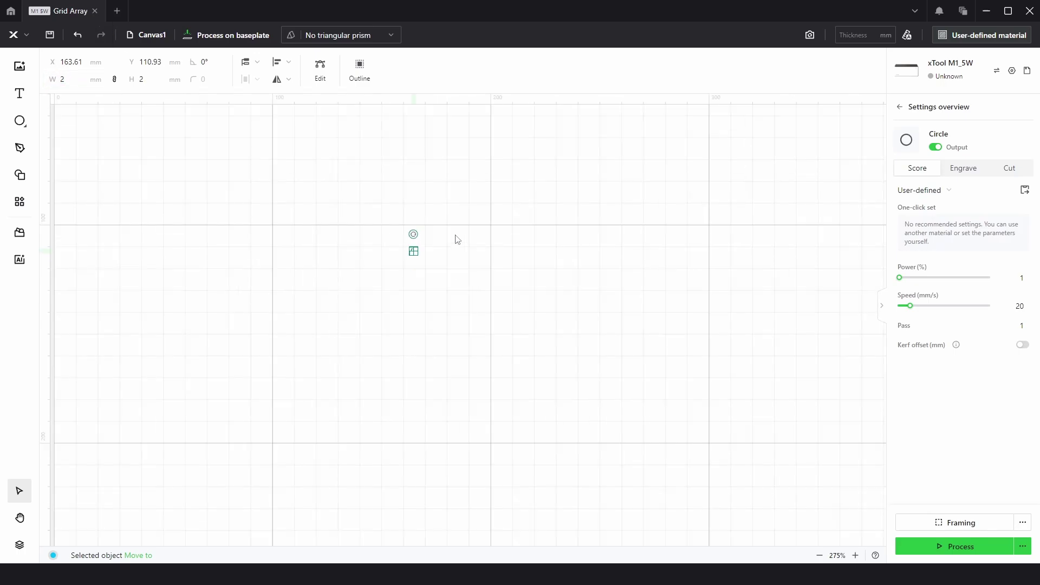
scroll(420, 262, up, 2)
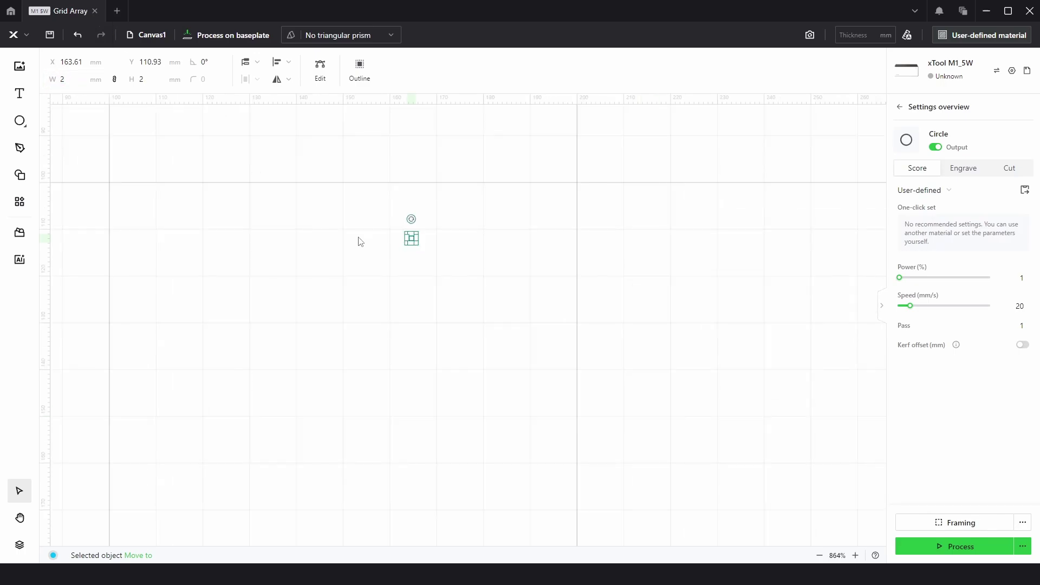
click(20, 202)
click(86, 143)
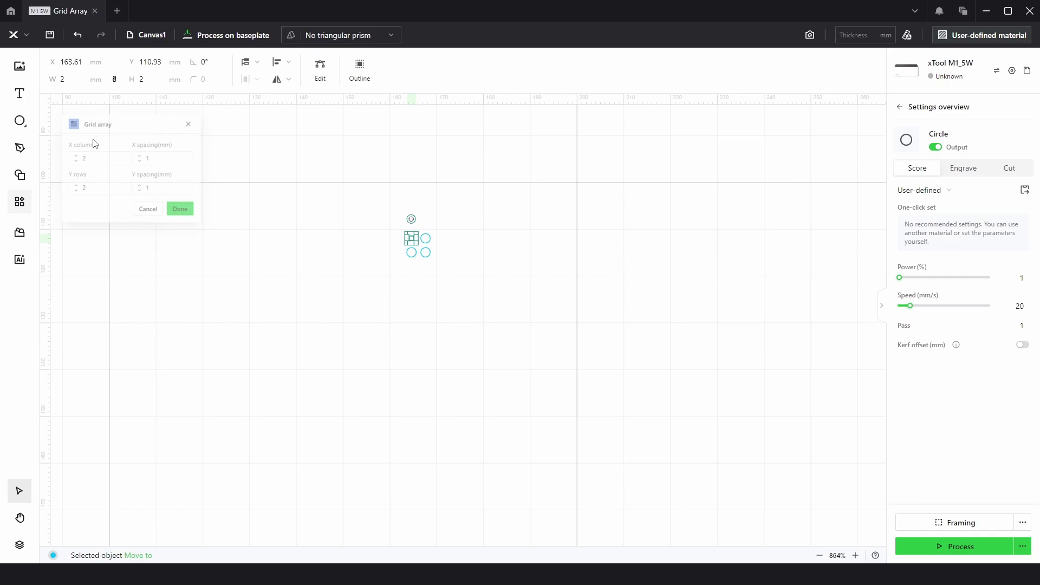
click(151, 163)
text(5)
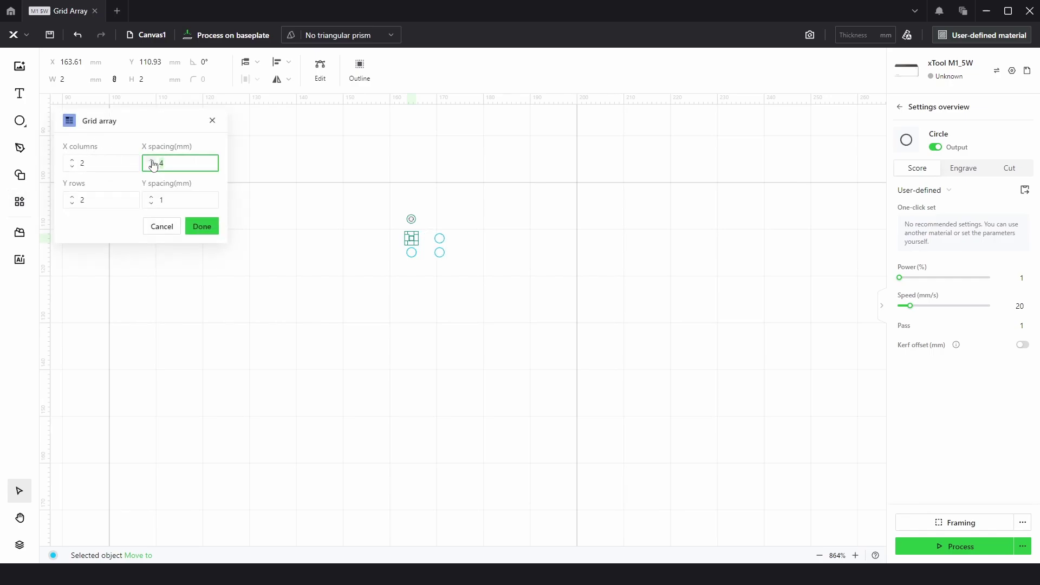
click(153, 202)
text(35)
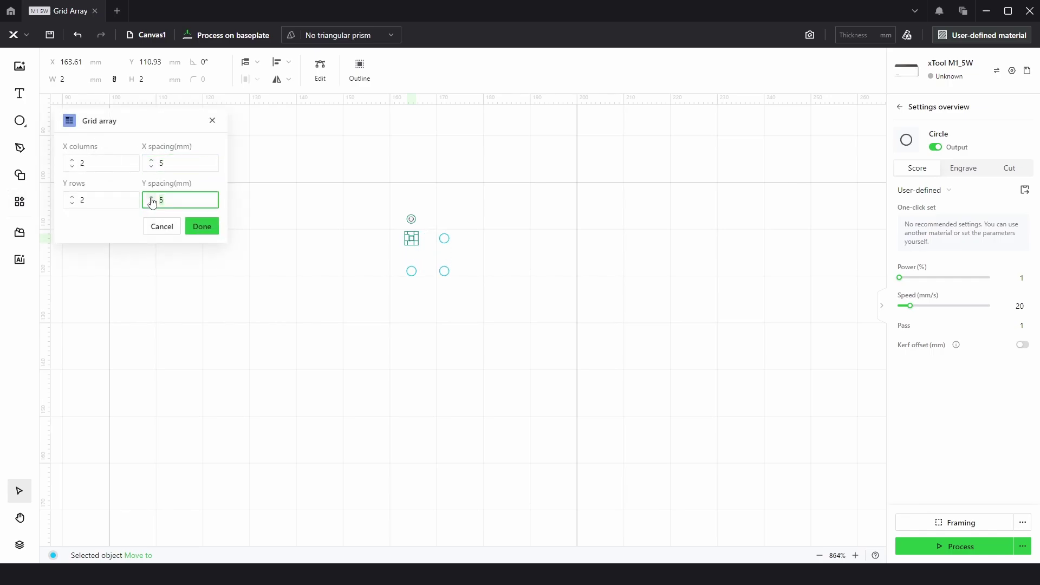
click(81, 163)
text(5)
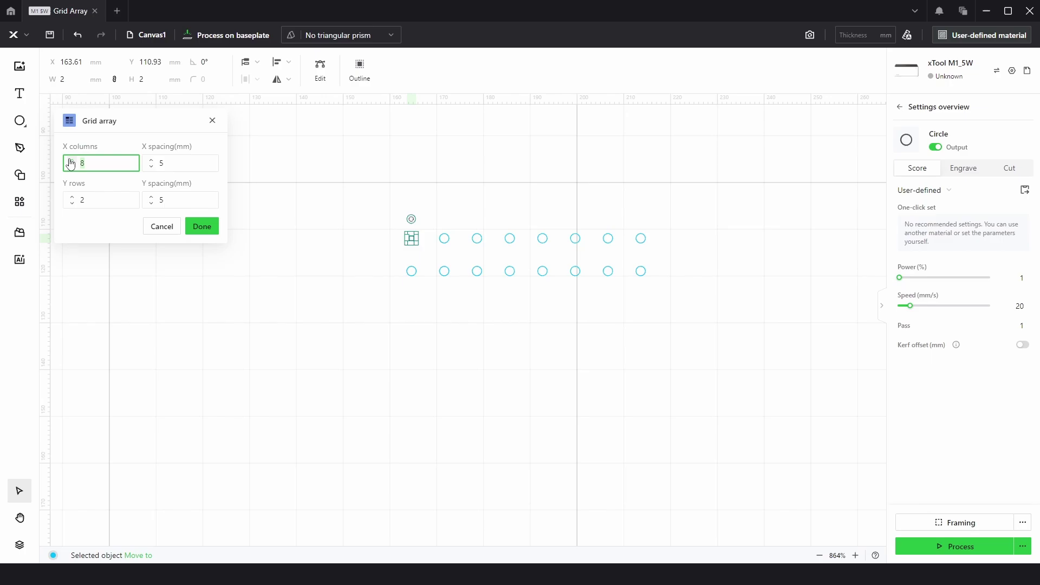
text(10)
click(72, 199)
text(510)
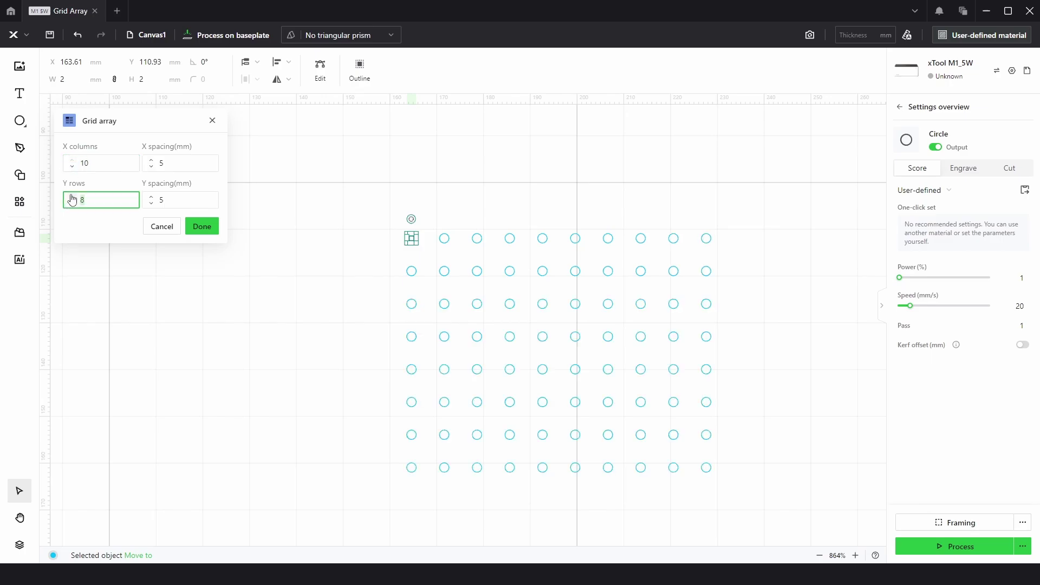
click(202, 226)
scroll(404, 275, down, 5)
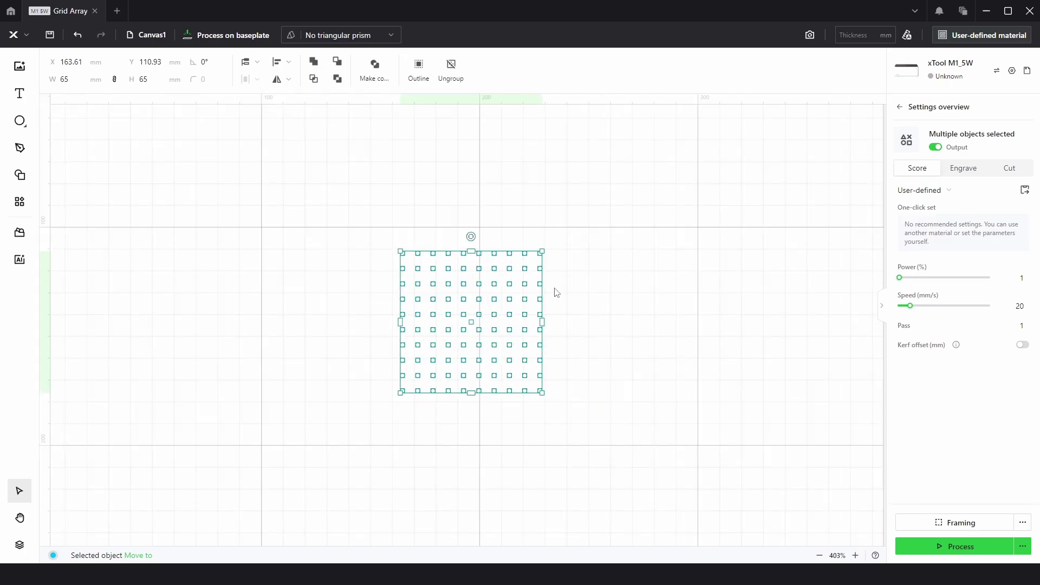
Step: Apply a second grid array to the circle grid with 5 mm horizontal and vertical spacing
drag(528, 284, 469, 271)
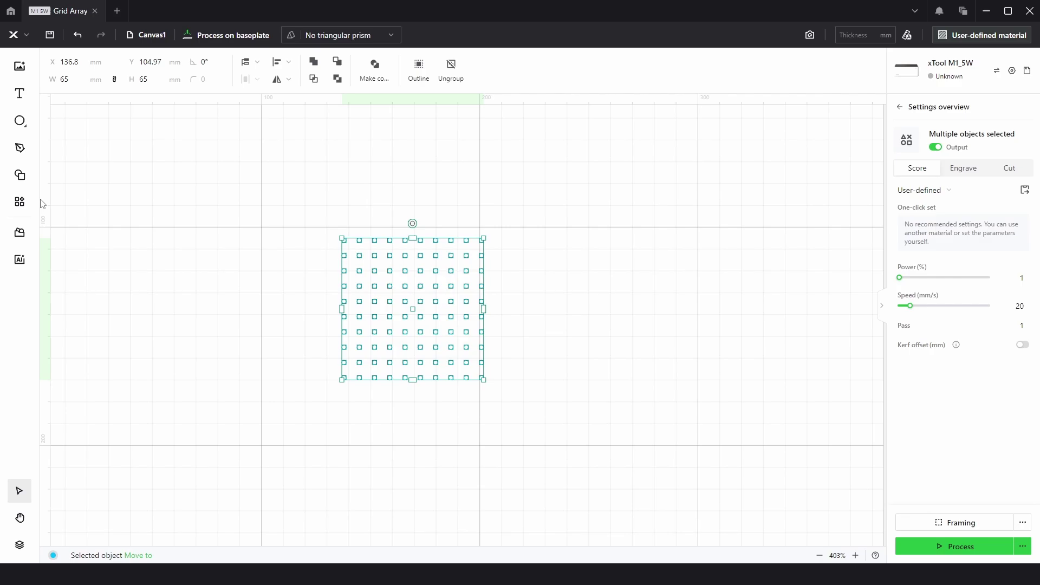
click(19, 202)
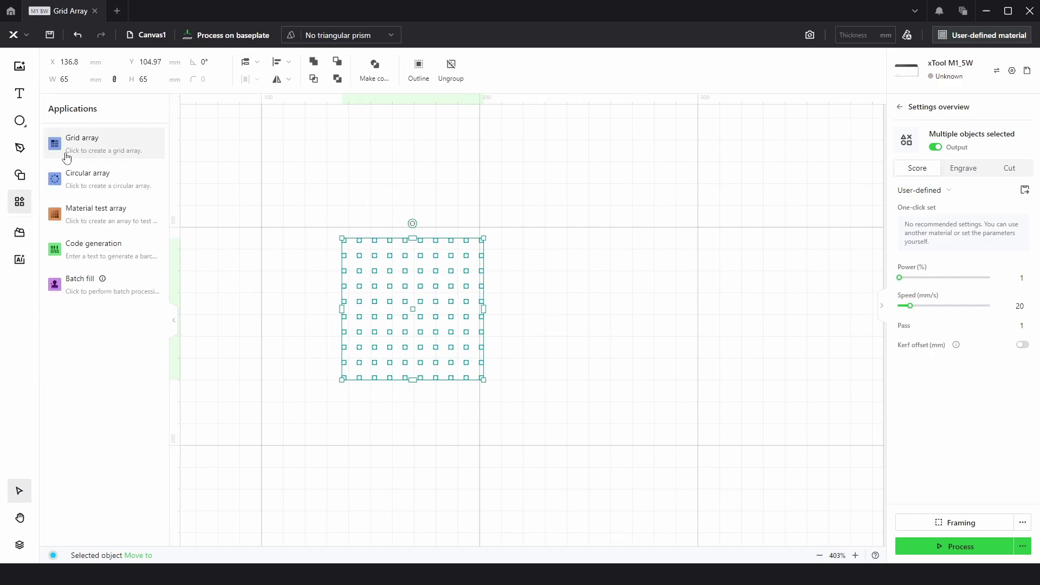
click(94, 143)
click(151, 163)
double_click(152, 162)
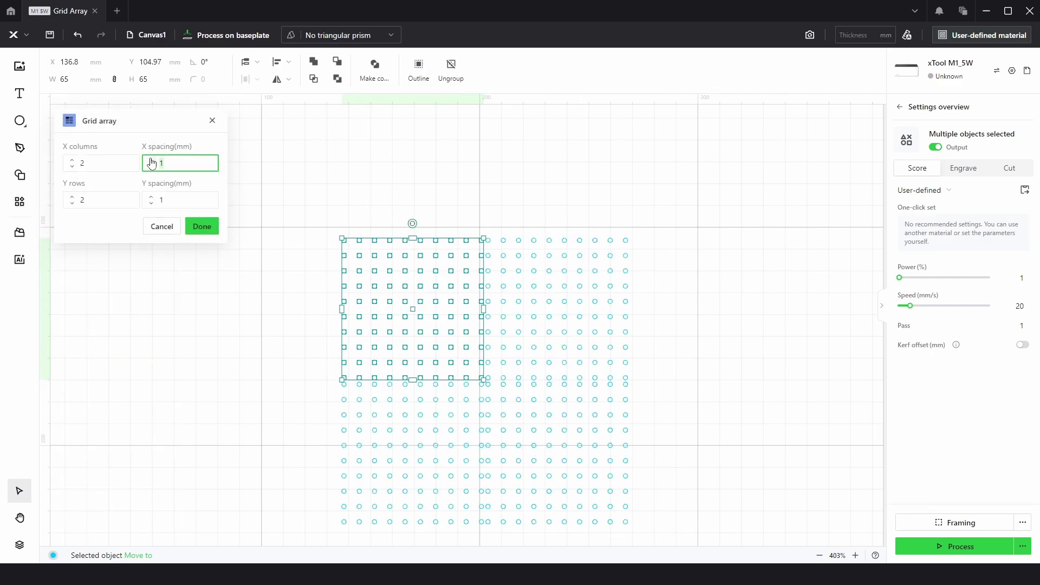
text(5)
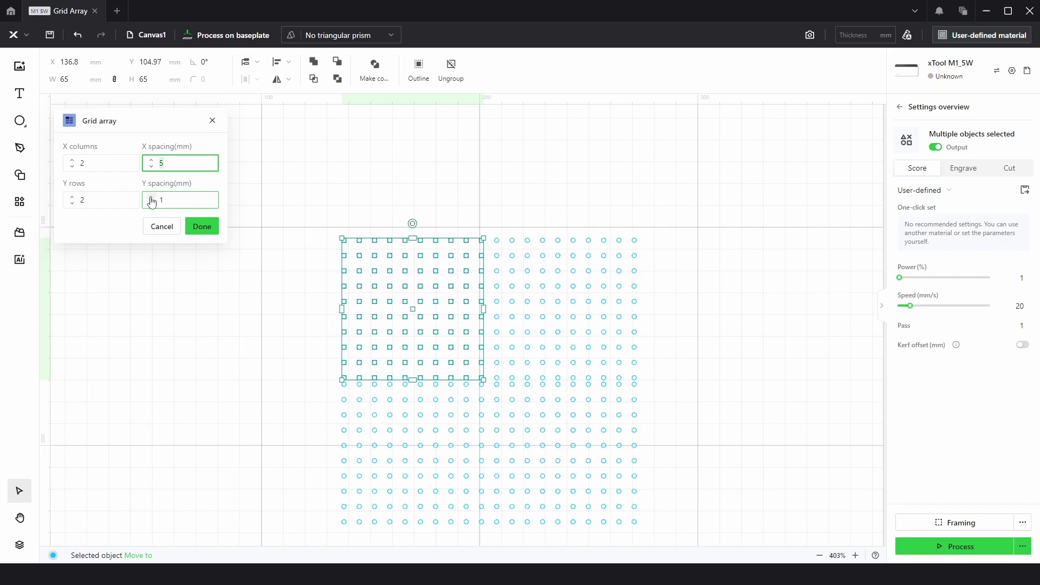
double_click(152, 200)
text(5)
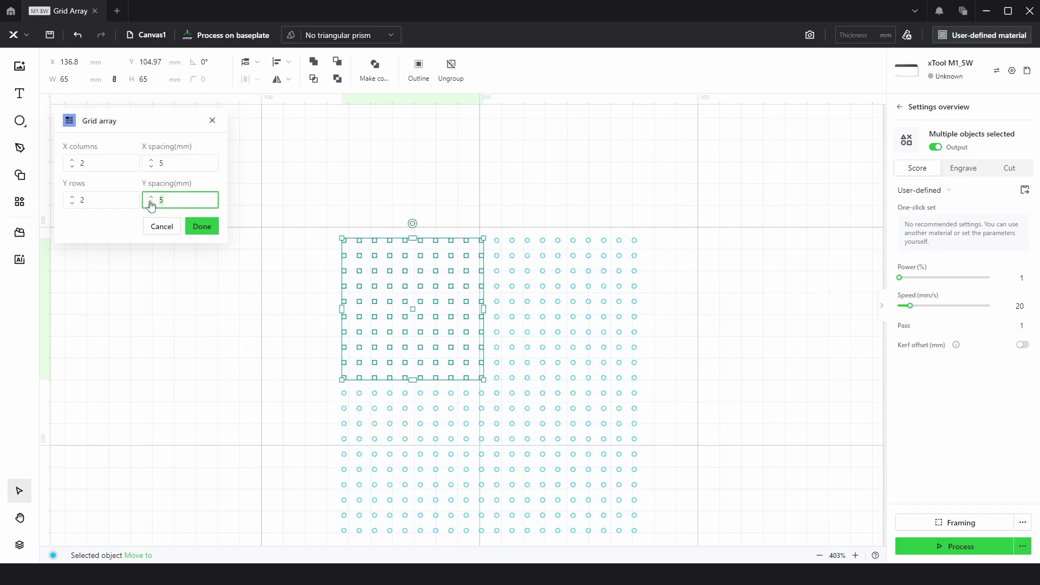
click(201, 228)
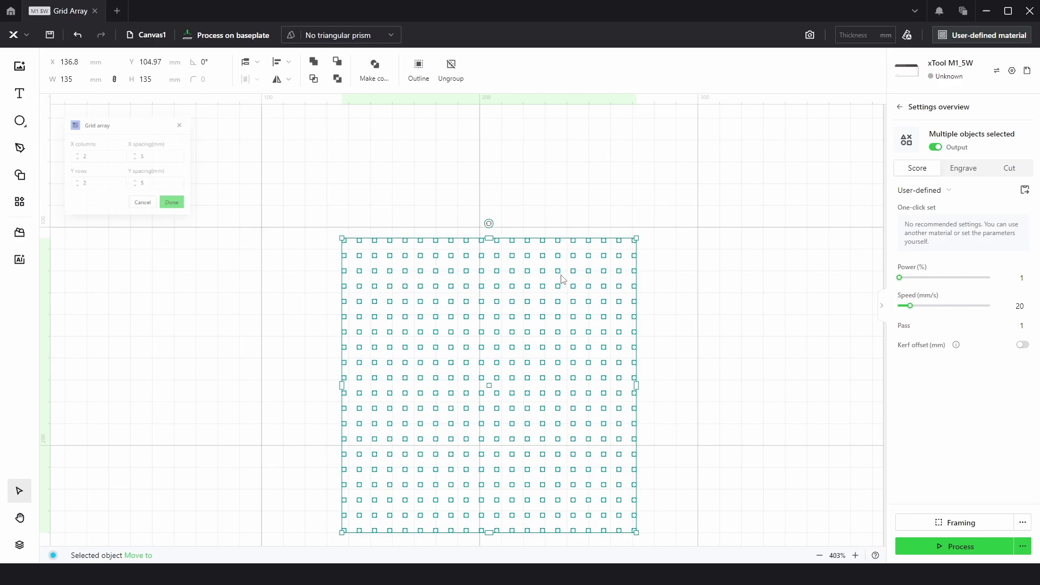
Step: Centre the resulting 135 × 135 mm grid on the work area
drag(612, 283, 604, 243)
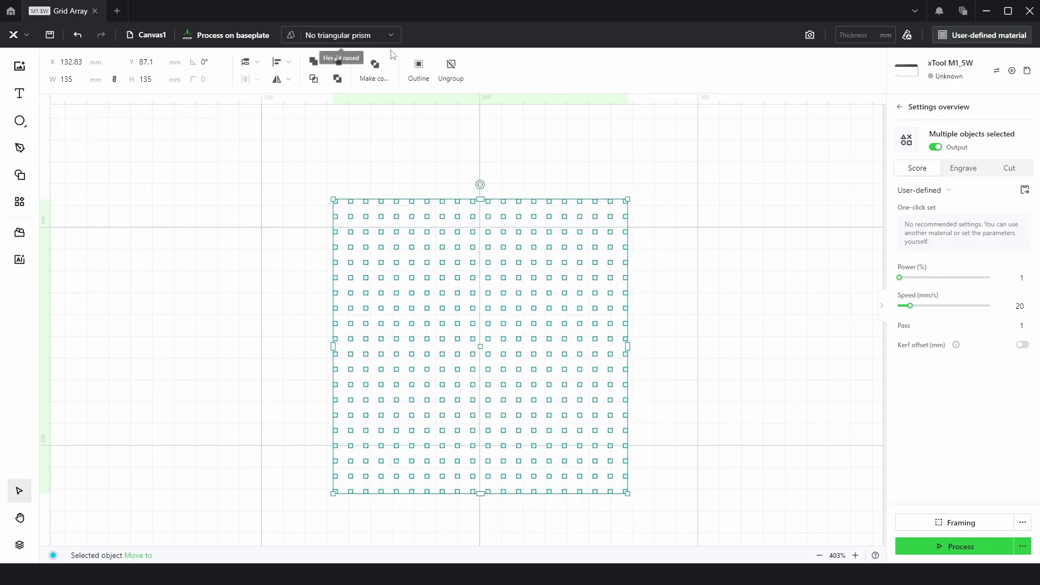
click(290, 66)
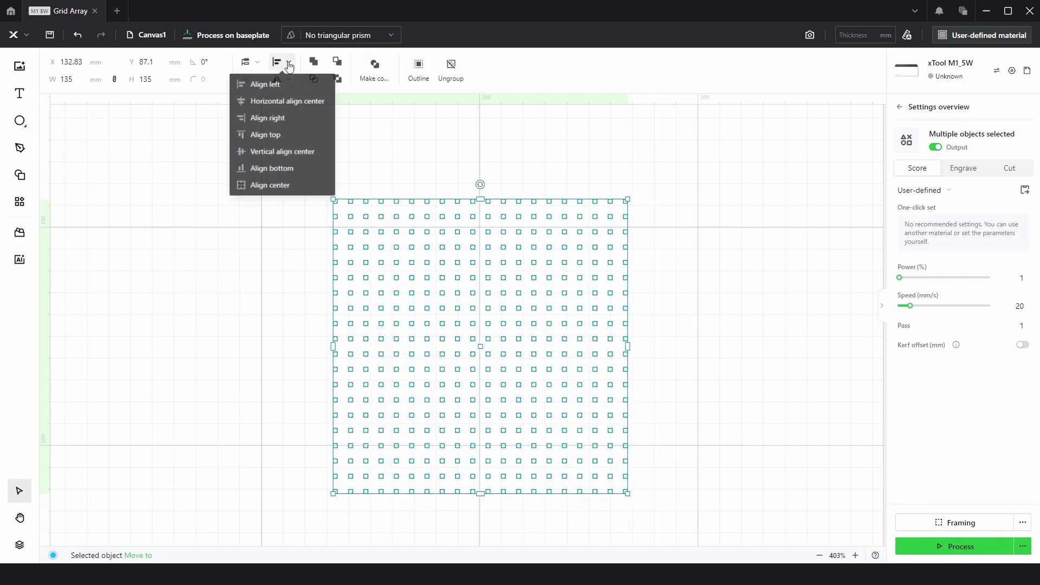
click(282, 189)
Step: Unhide the rounded-square Vector outline and rotate the dot grid 45° into a diamond
click(19, 545)
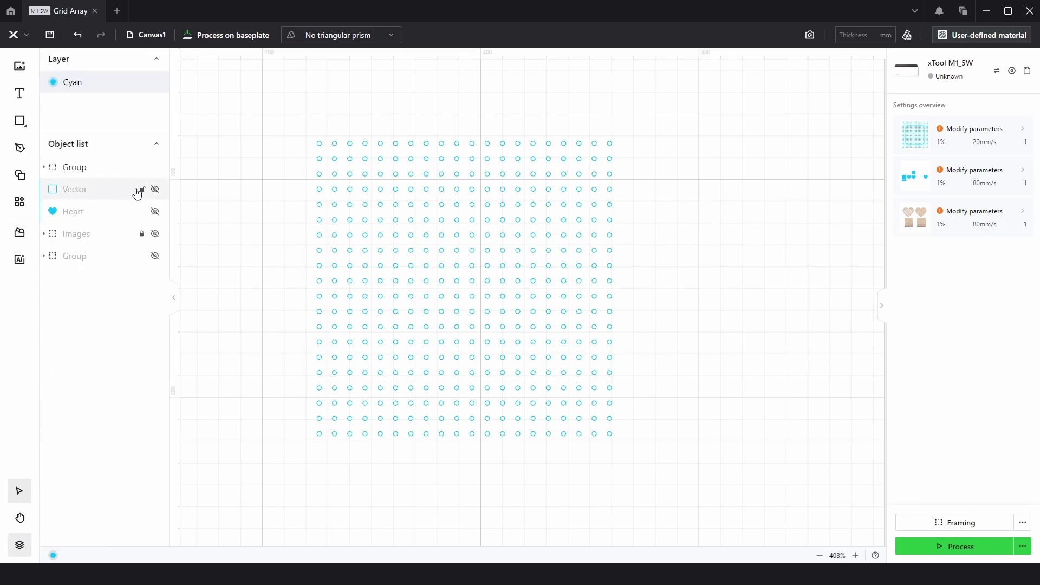
click(155, 190)
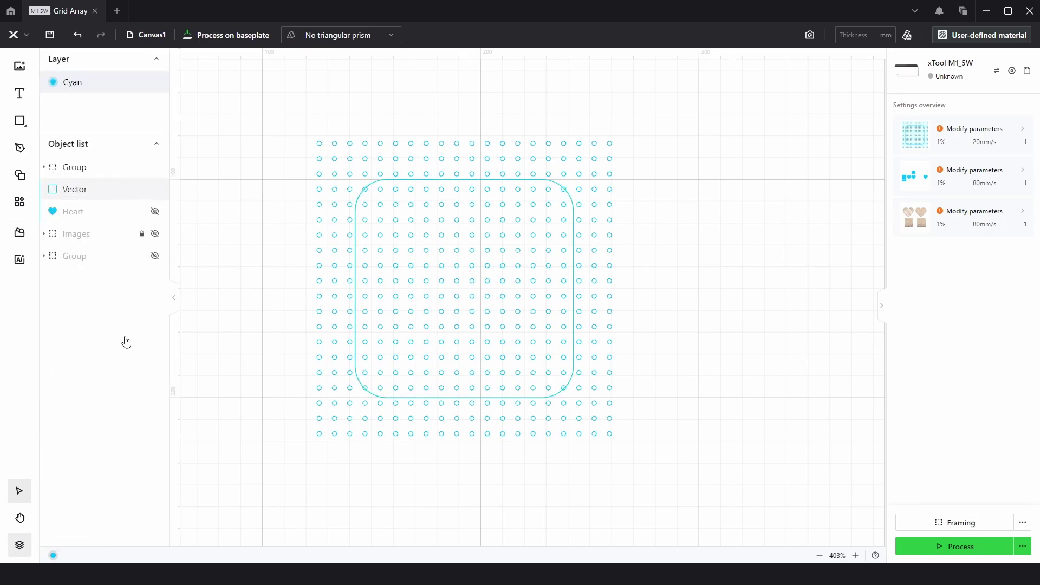
click(20, 545)
drag(655, 114, 605, 173)
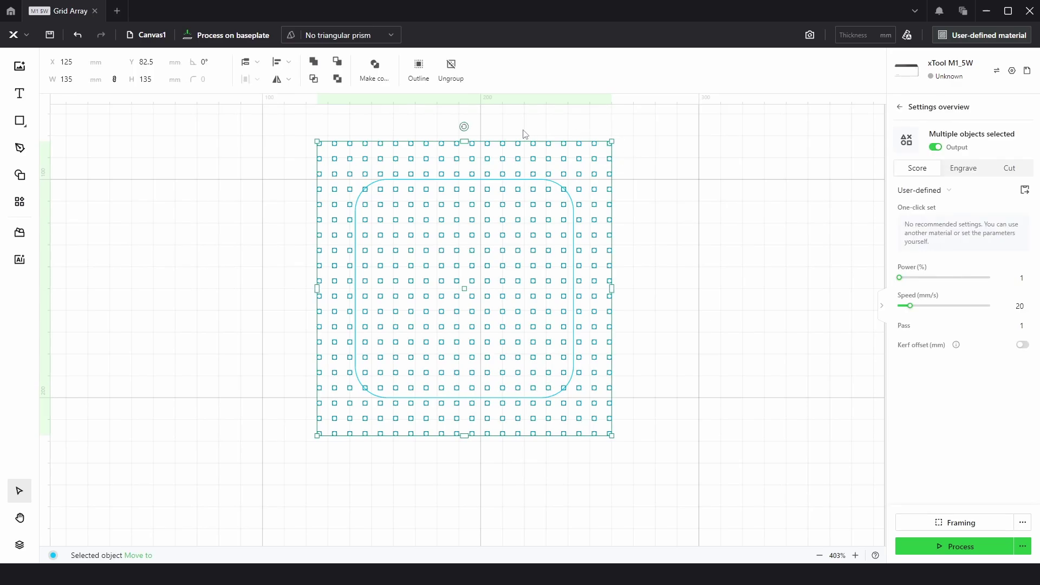
drag(464, 126, 594, 163)
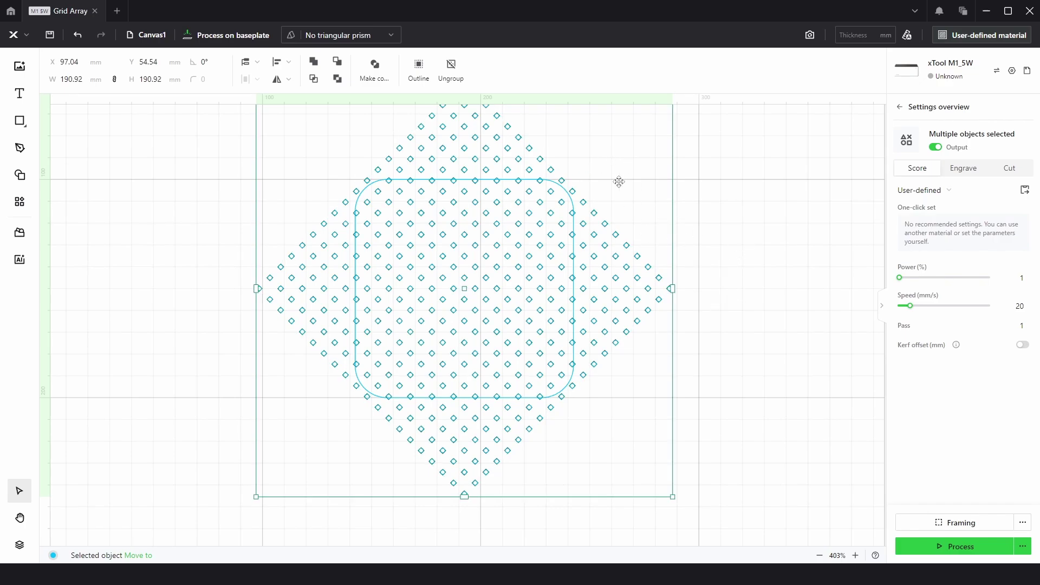
Step: Ungroup the grid and delete the right, top, left and bottom triangles of outside dots
click(450, 72)
click(718, 339)
drag(688, 458, 590, 184)
key(Delete)
scroll(558, 209, up, 2)
drag(277, 168, 657, 281)
key(Delete)
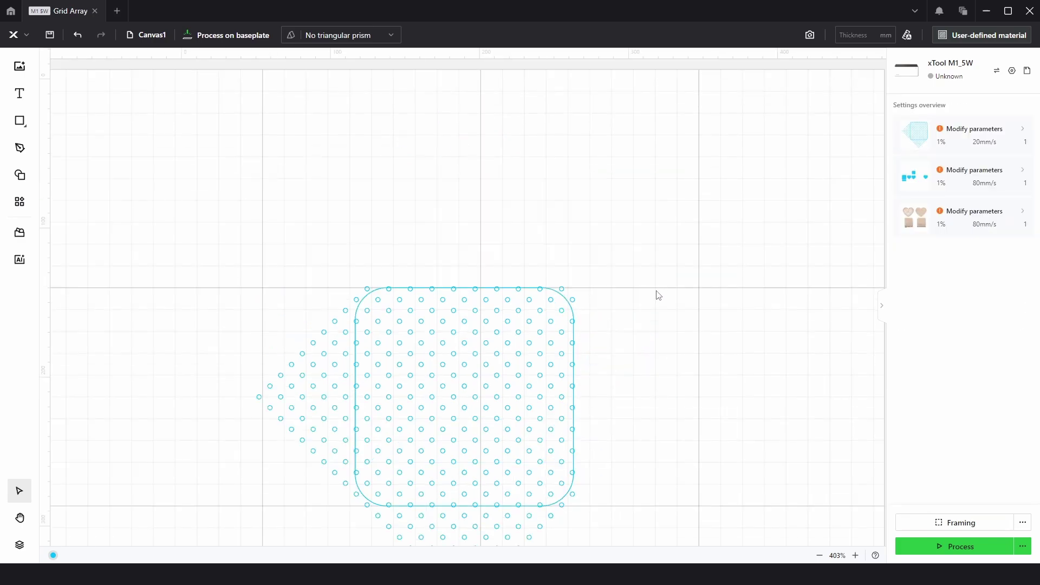
drag(220, 233, 671, 403)
key(Delete)
scroll(466, 468, down, 2)
key(Delete)
Step: Delete the remaining edge column and row of dots on each side of the outline
scroll(557, 324, up, 3)
drag(632, 504, 578, 126)
key(Delete)
drag(185, 84, 660, 136)
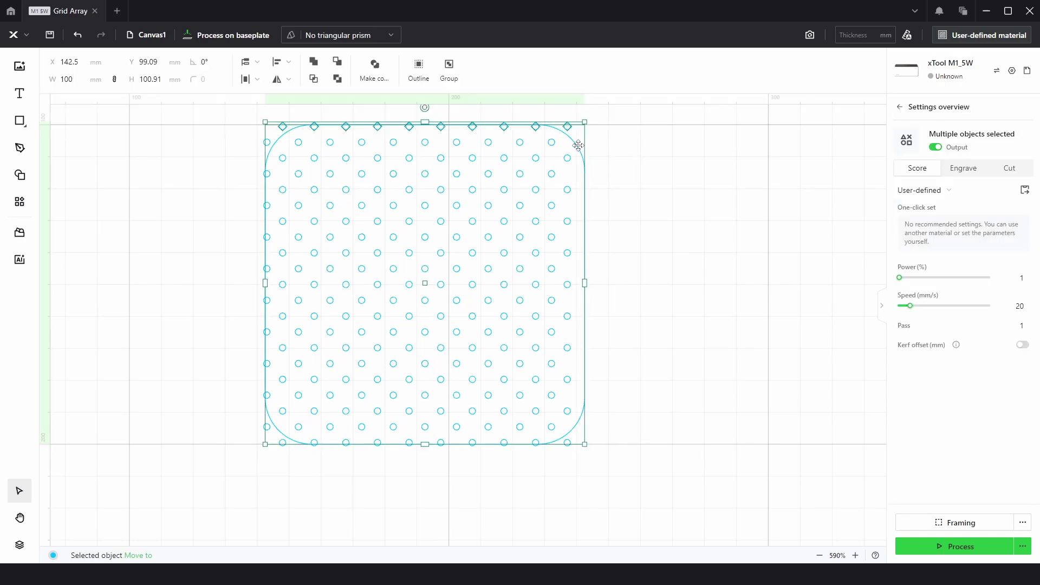
key(Delete)
drag(164, 79, 276, 469)
key(Delete)
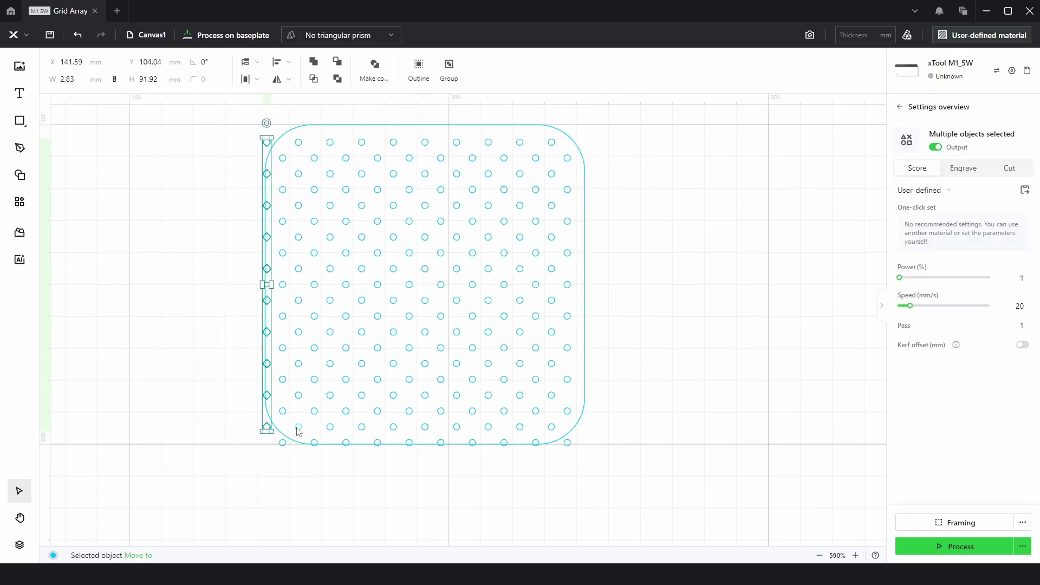
drag(208, 489, 614, 433)
key(Delete)
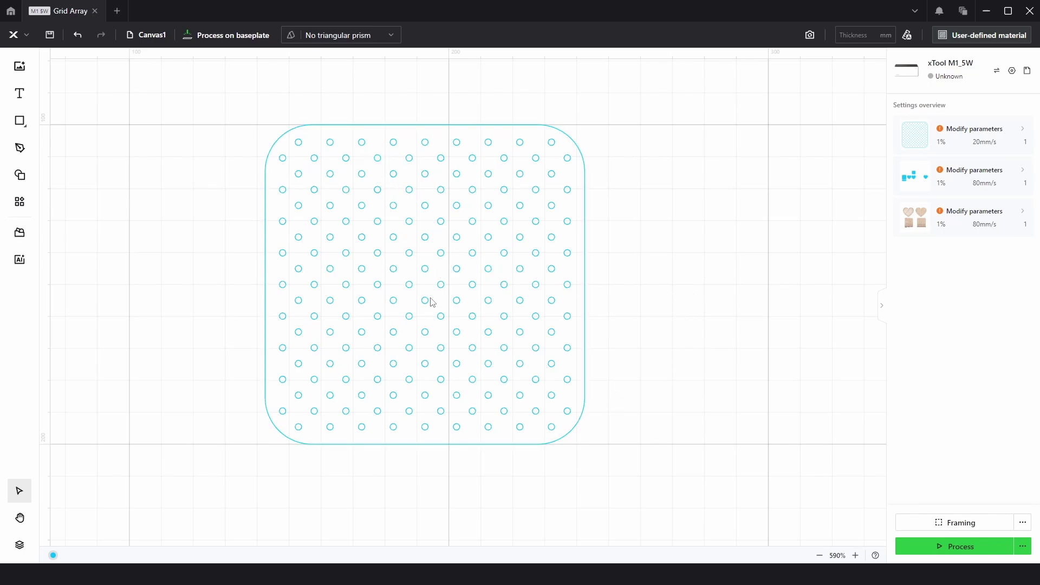
Step: Enter node editing on the rounded-square outline and delete its two lower corner nodes
click(397, 445)
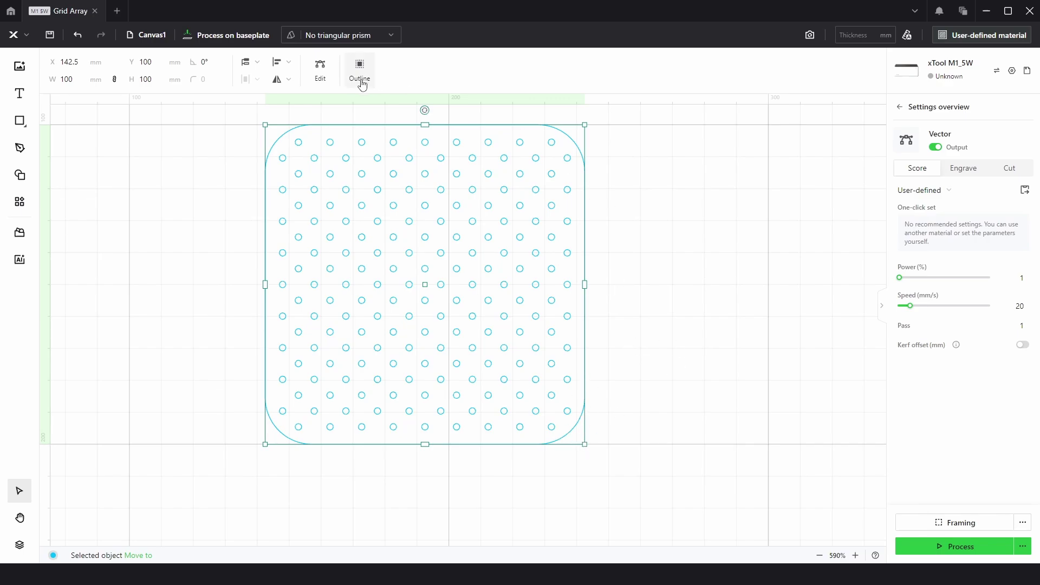
click(320, 67)
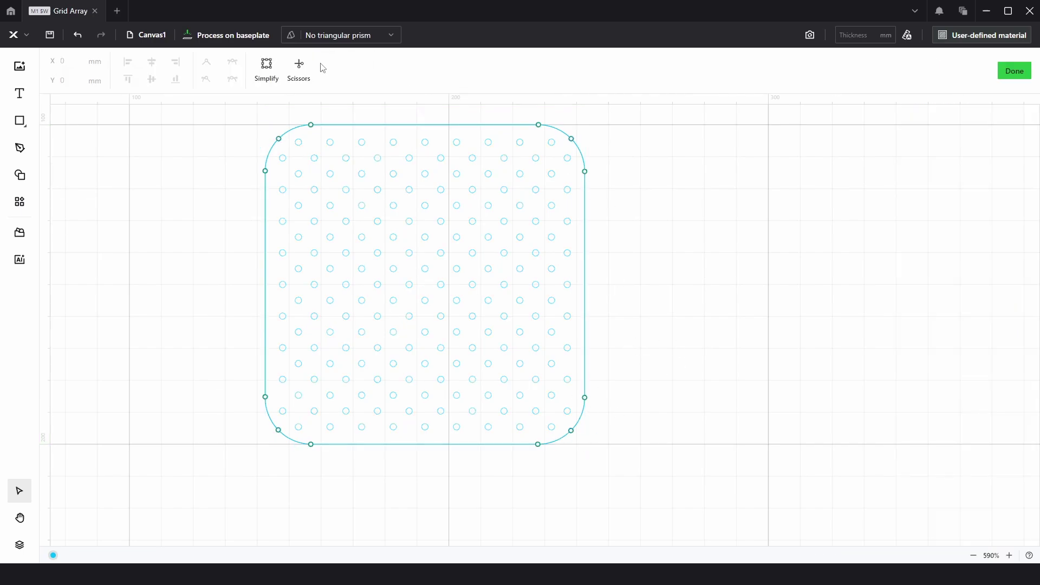
drag(259, 442, 290, 418)
drag(590, 451, 568, 426)
click(572, 433)
click(571, 431)
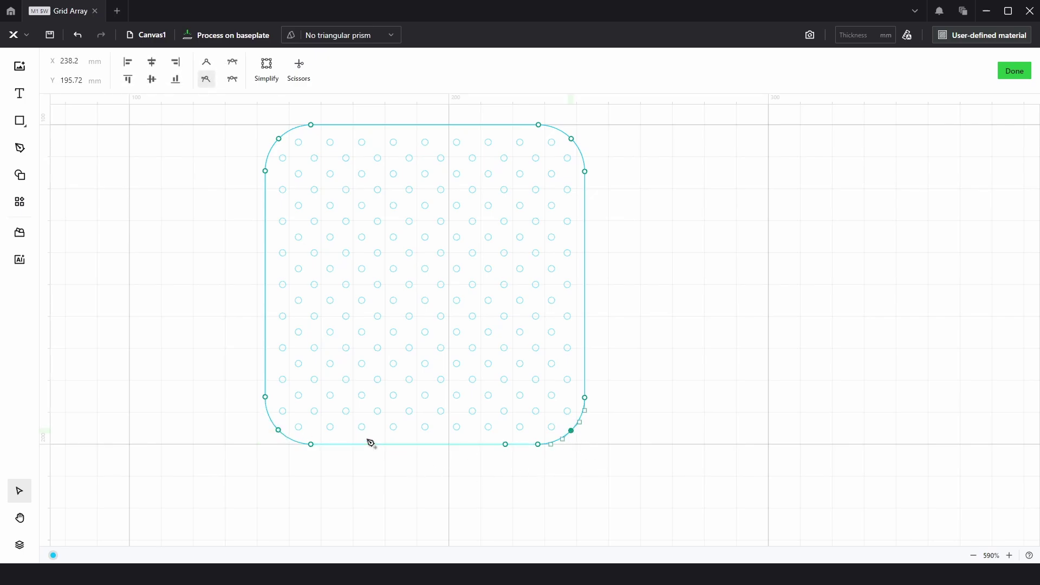
click(278, 431)
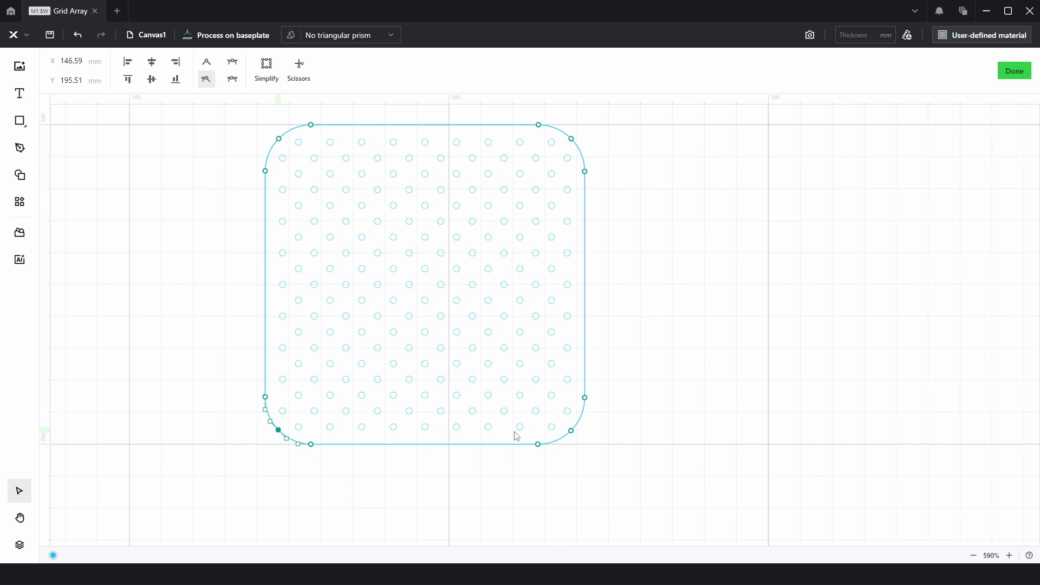
shift+click(571, 432)
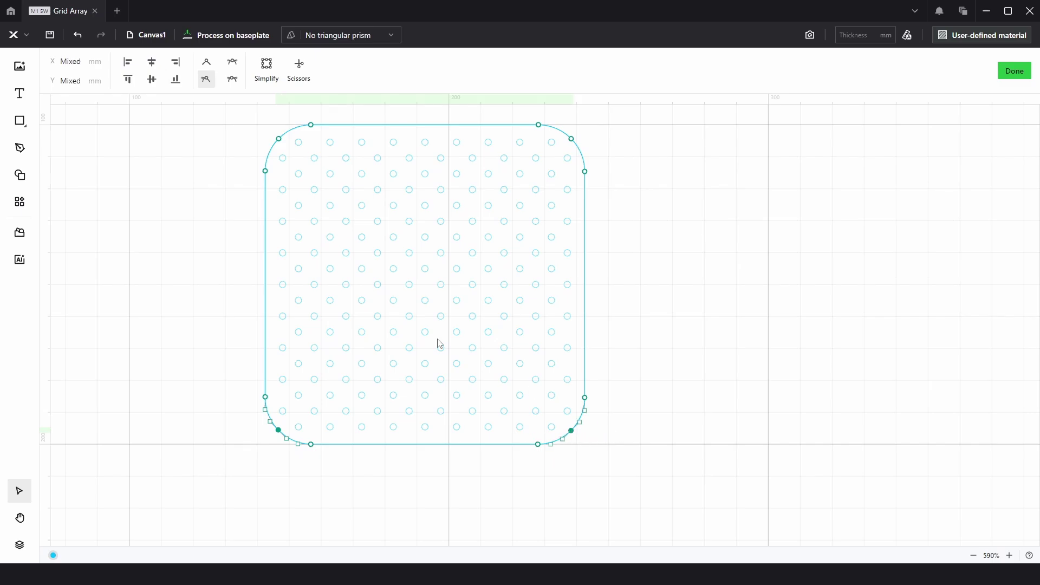
key(Delete)
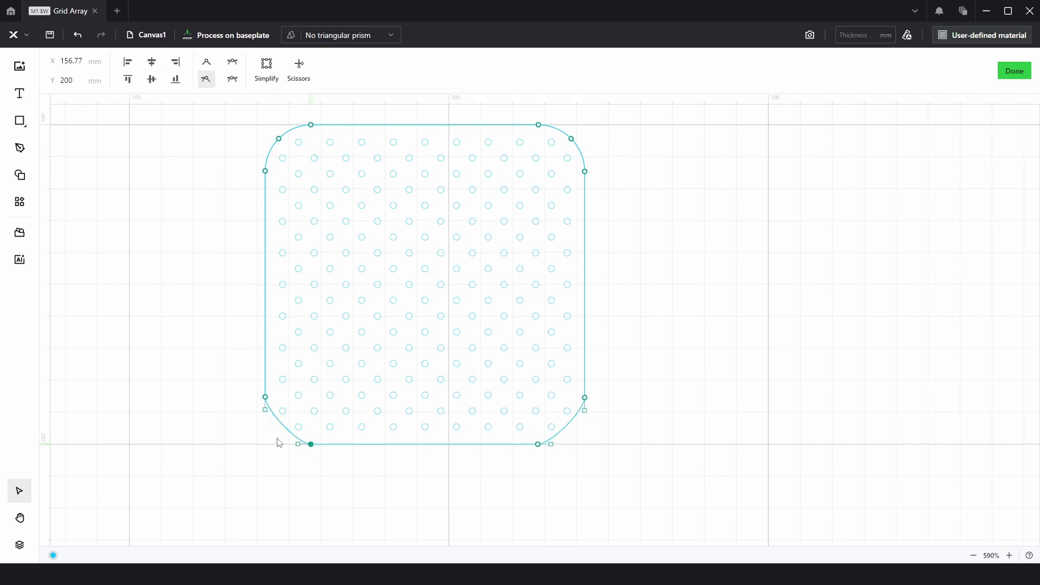
Step: Select the lower left-side node and the bottom-left and bottom-right nodes
click(225, 447)
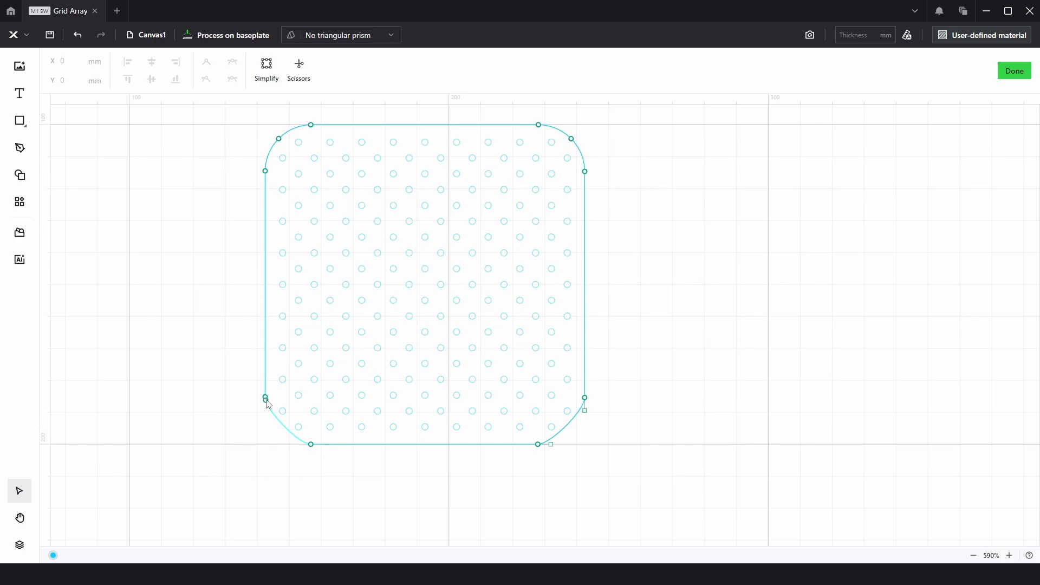
click(264, 397)
shift+click(312, 445)
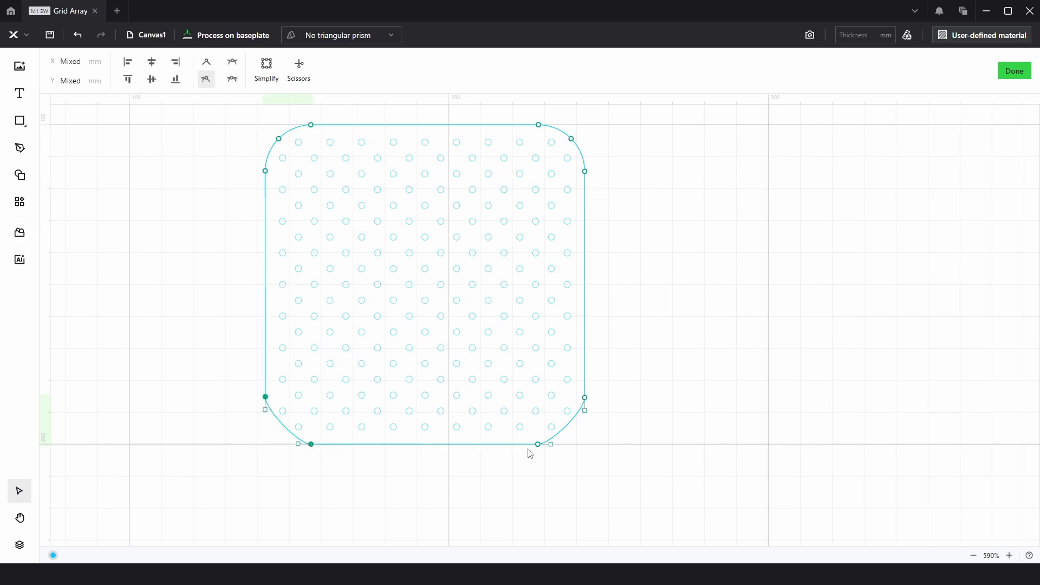
shift+click(544, 444)
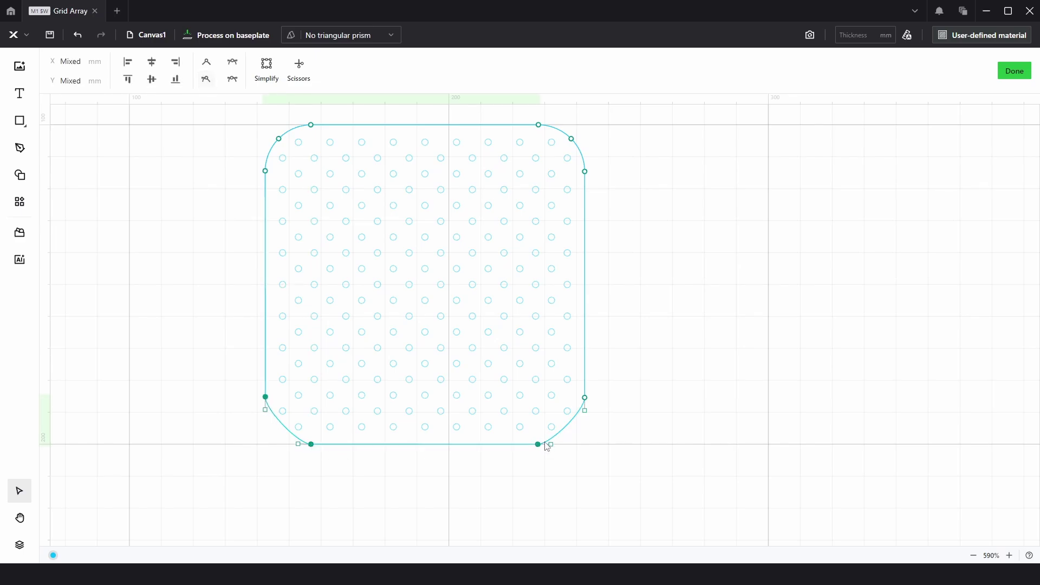
Step: Align the selected lower nodes to the bottom and delete the two inner bottom nodes
shift+click(586, 399)
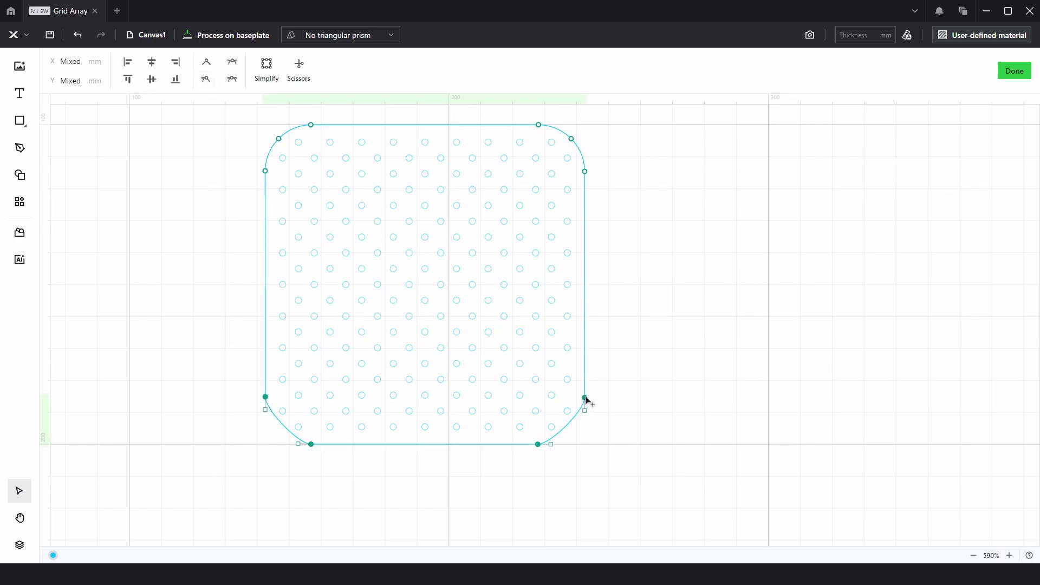
click(177, 82)
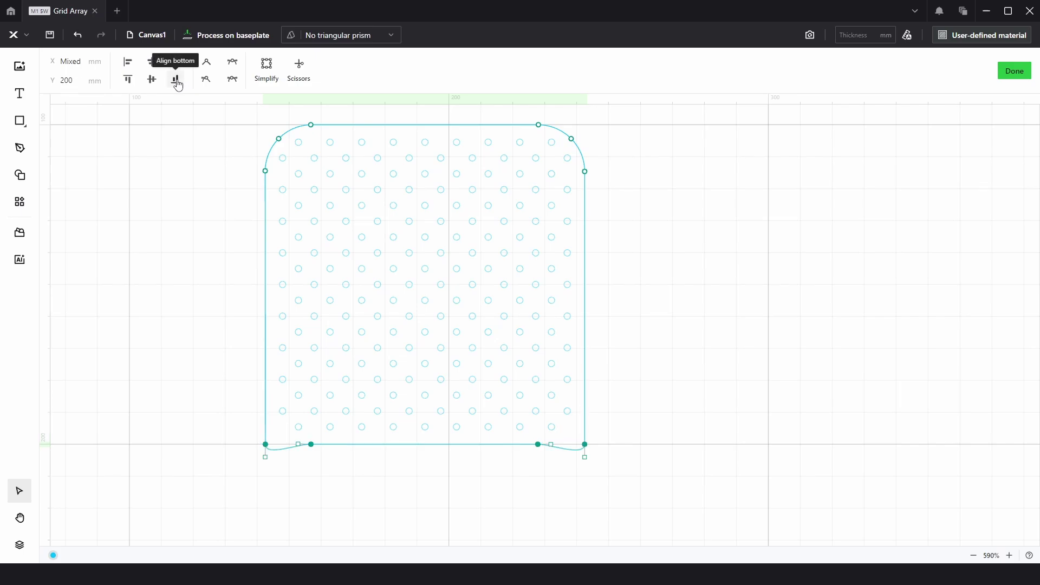
click(313, 486)
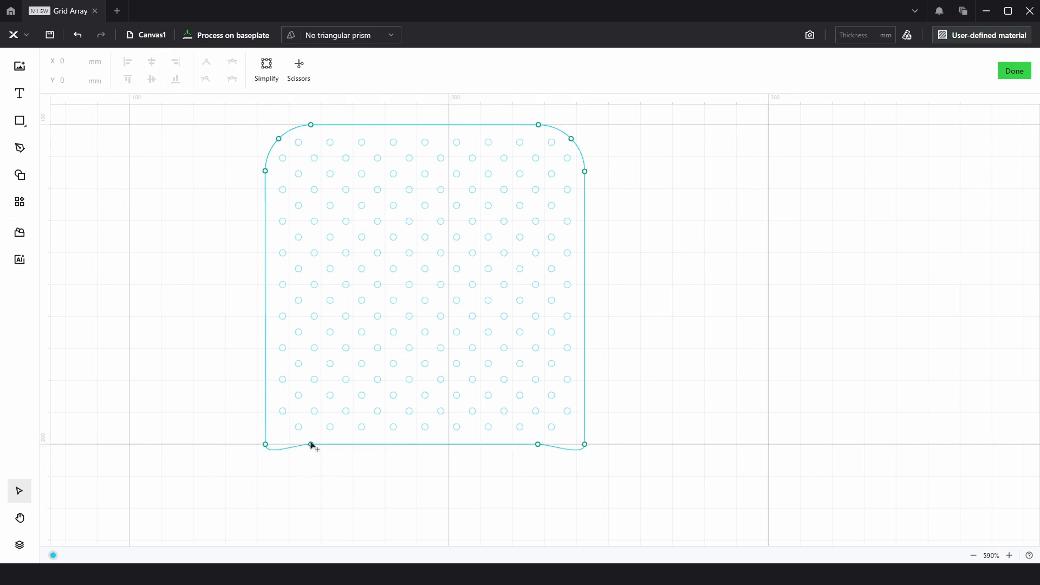
click(311, 445)
shift+click(538, 445)
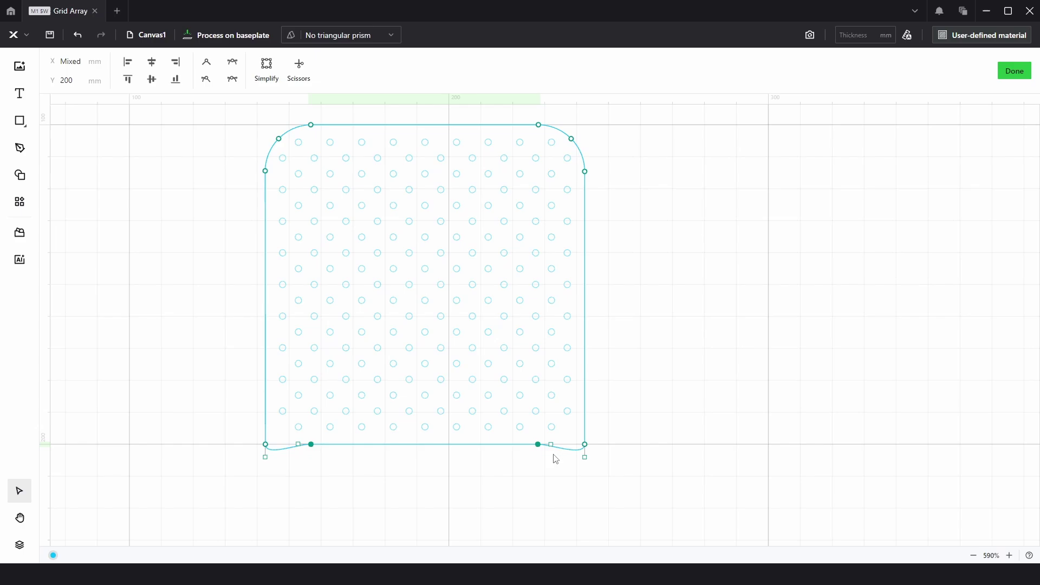
key(Delete)
Step: Make both bottom corner nodes sharp corners and finish node editing
drag(242, 479, 273, 433)
drag(617, 466, 579, 436)
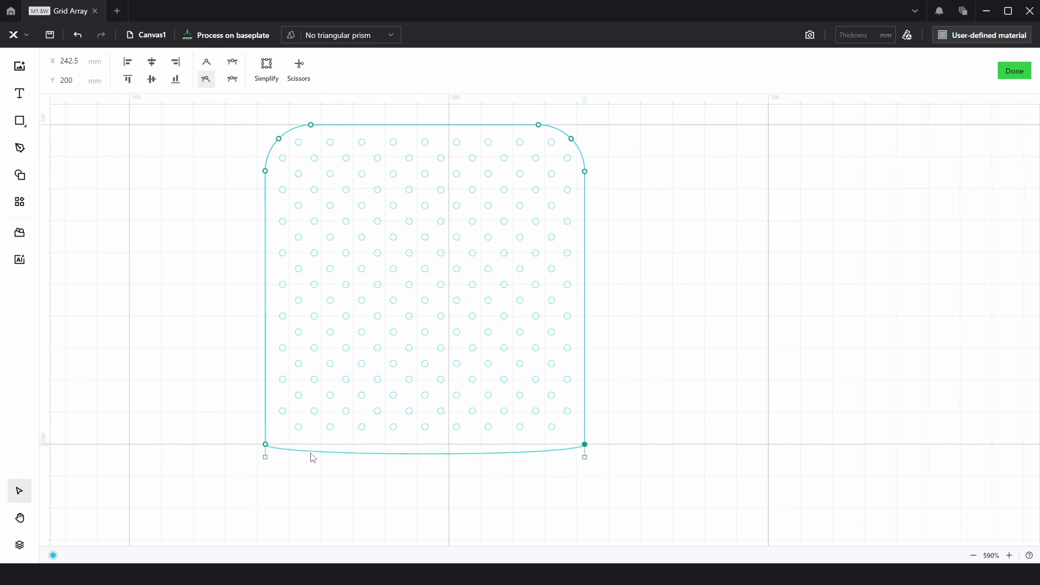
shift+click(265, 444)
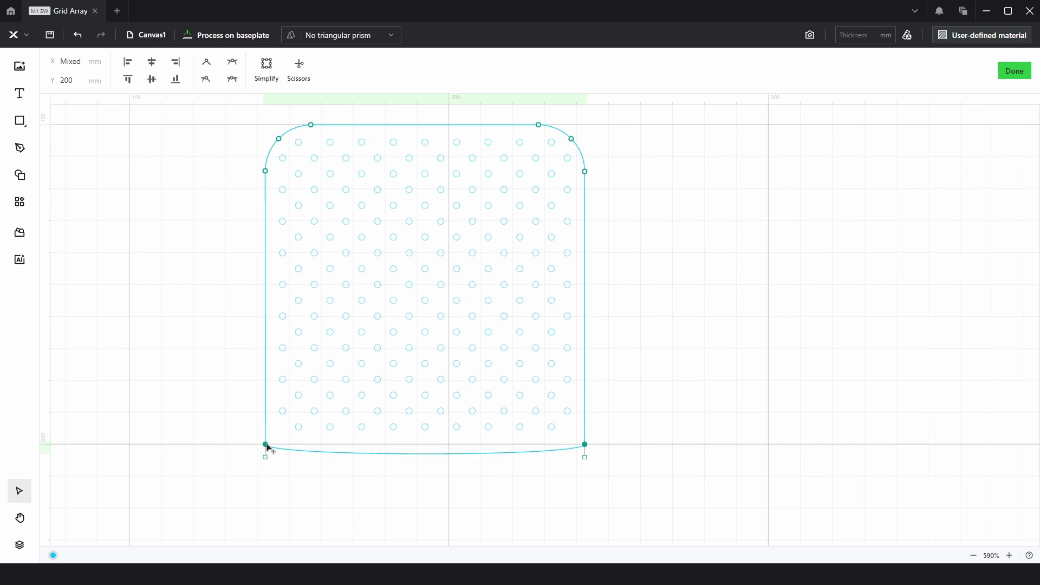
click(207, 63)
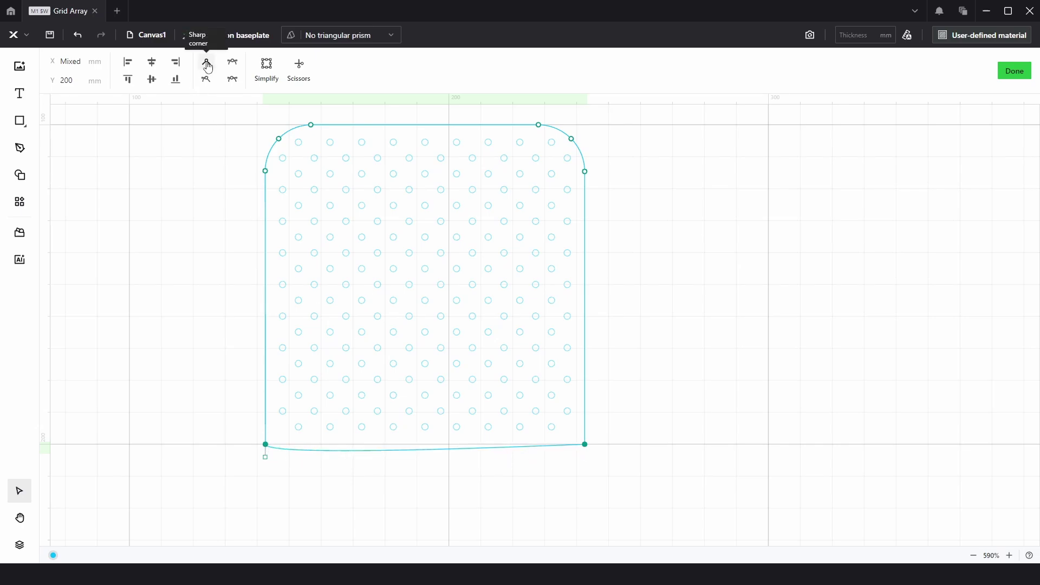
click(254, 461)
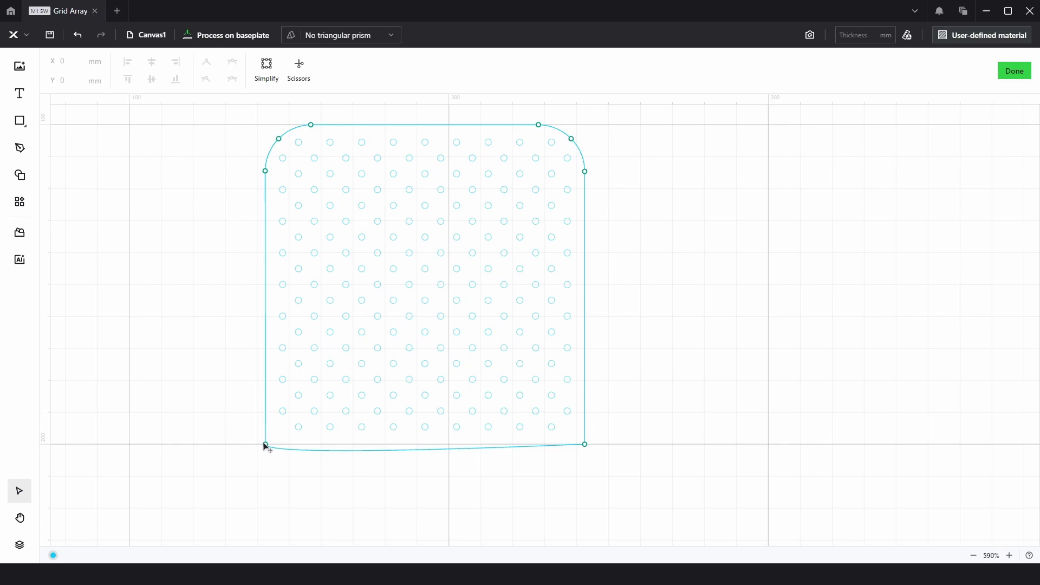
click(265, 445)
click(206, 64)
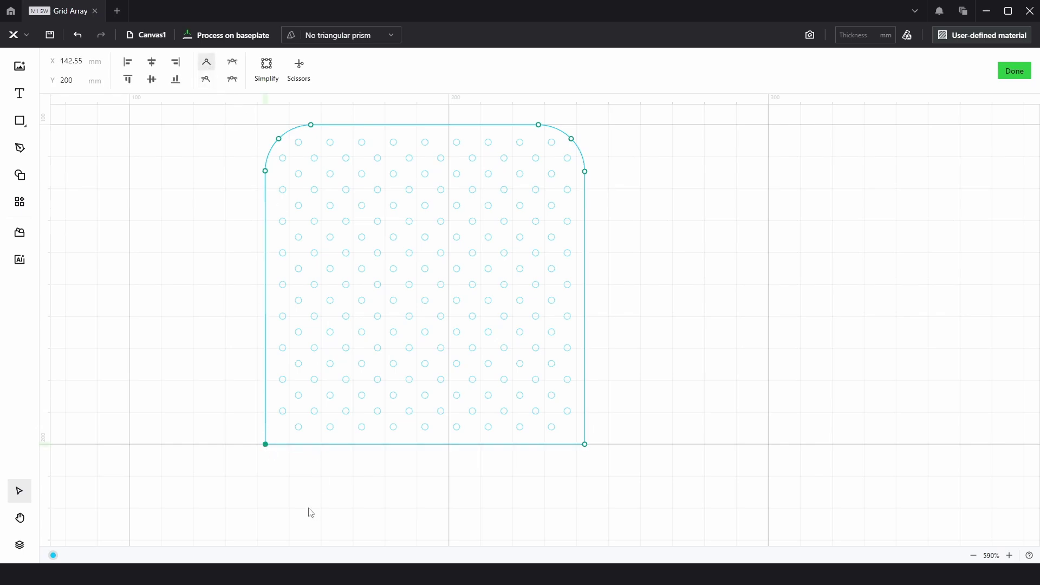
click(265, 461)
click(1017, 69)
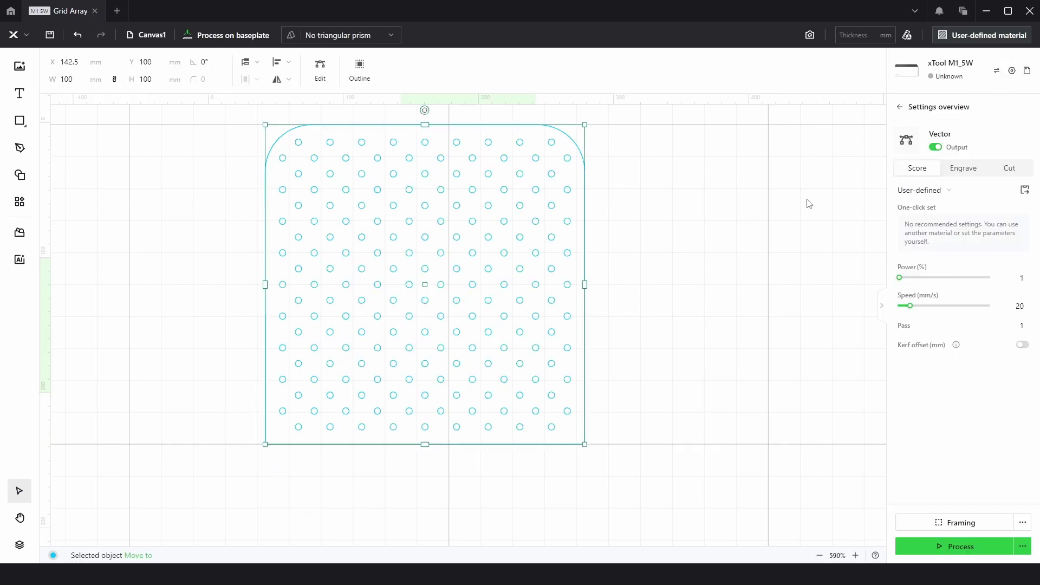
Step: Join the flat-bottomed outline and its dots into one compound vector set to Score
click(634, 402)
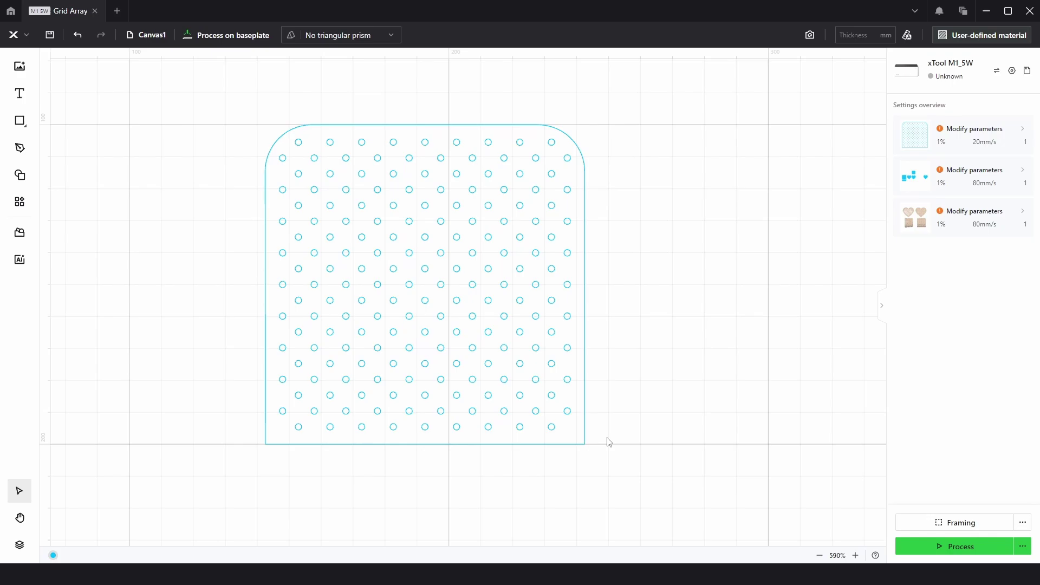
drag(636, 467, 223, 95)
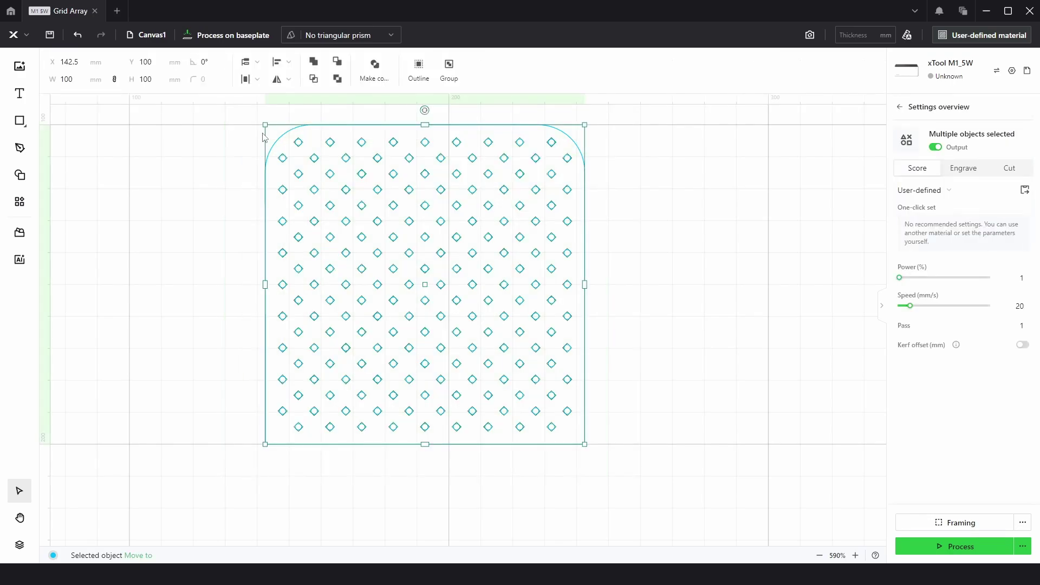
click(375, 73)
click(953, 170)
click(724, 230)
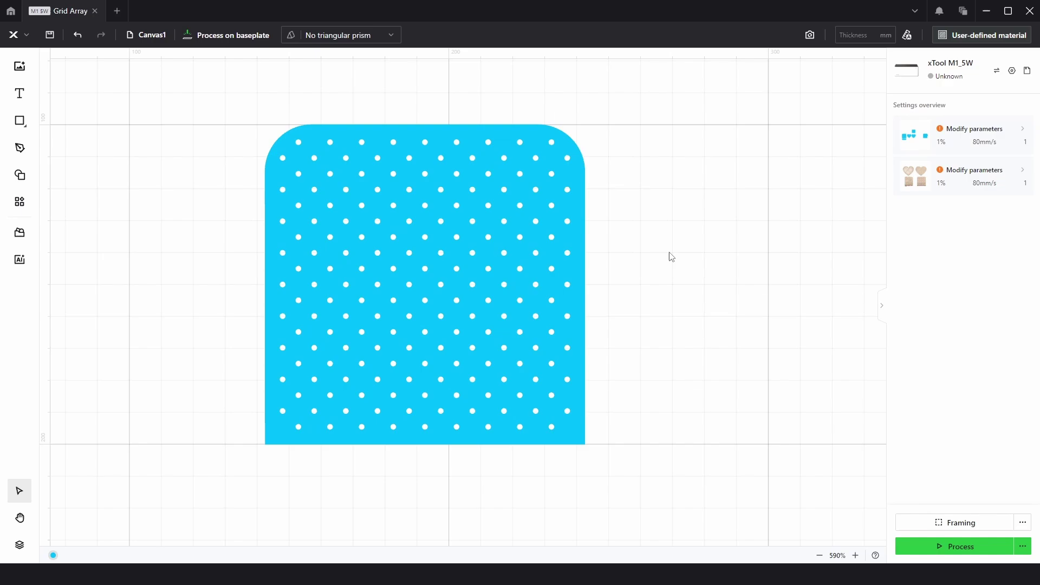
drag(668, 214, 468, 323)
click(923, 169)
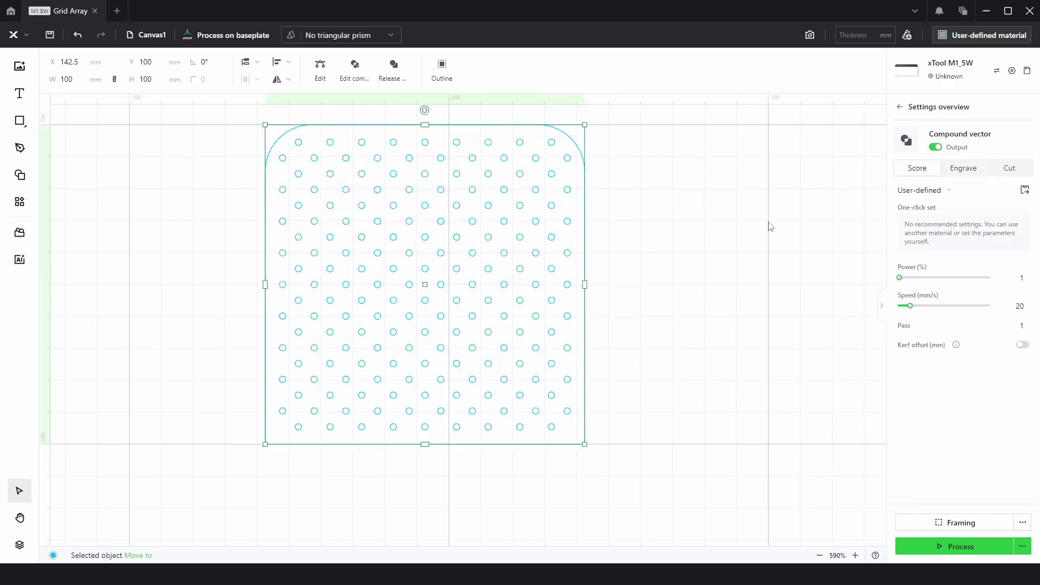
click(594, 310)
Step: Select the dotted plate and drag it up-left toward the canvas origin
scroll(539, 283, down, 3)
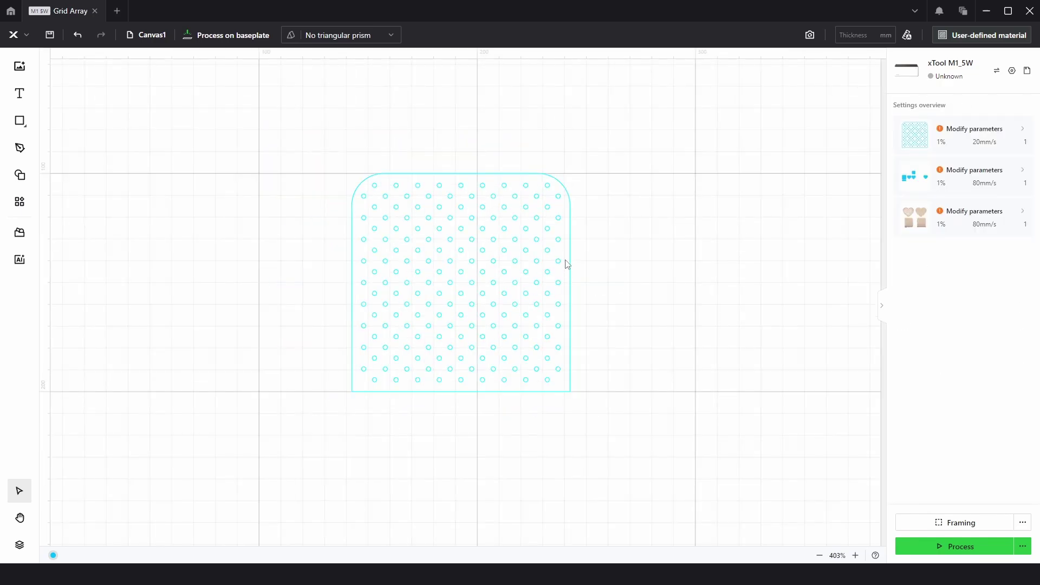
scroll(564, 262, down, 2)
drag(599, 183, 647, 274)
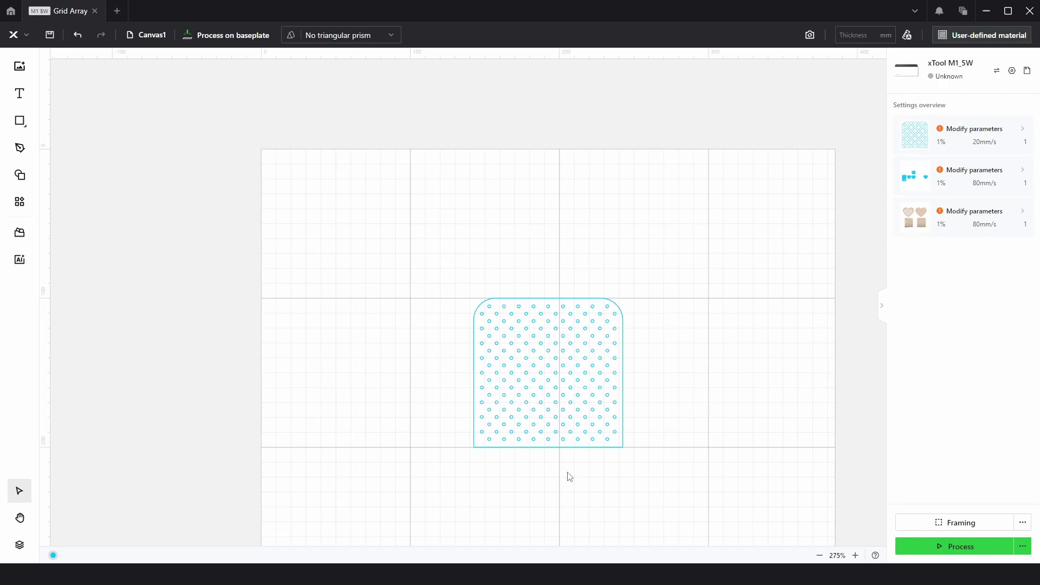
scroll(557, 383, up, 2)
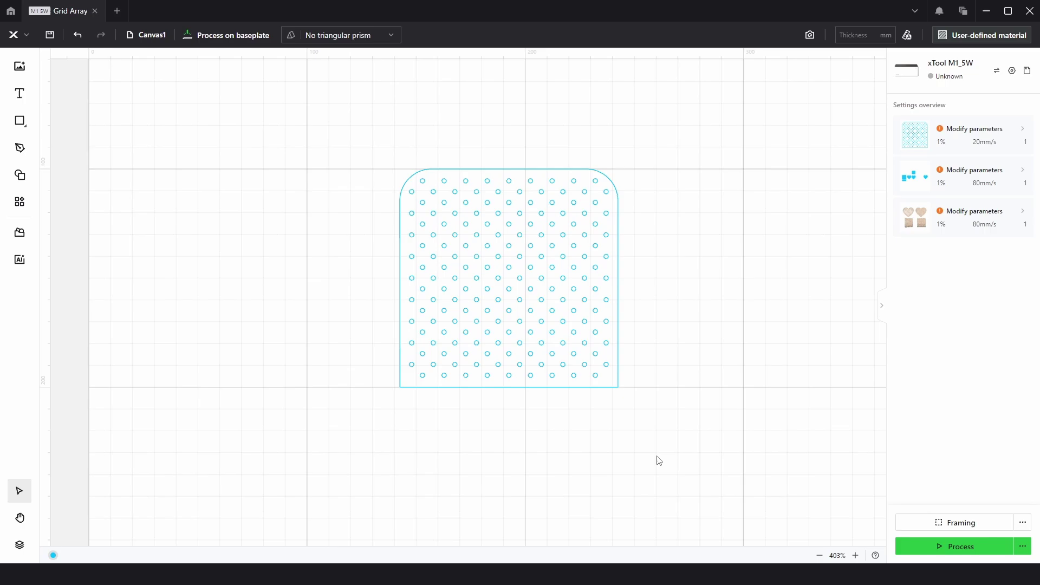
scroll(671, 264, up, 1)
scroll(595, 352, down, 1)
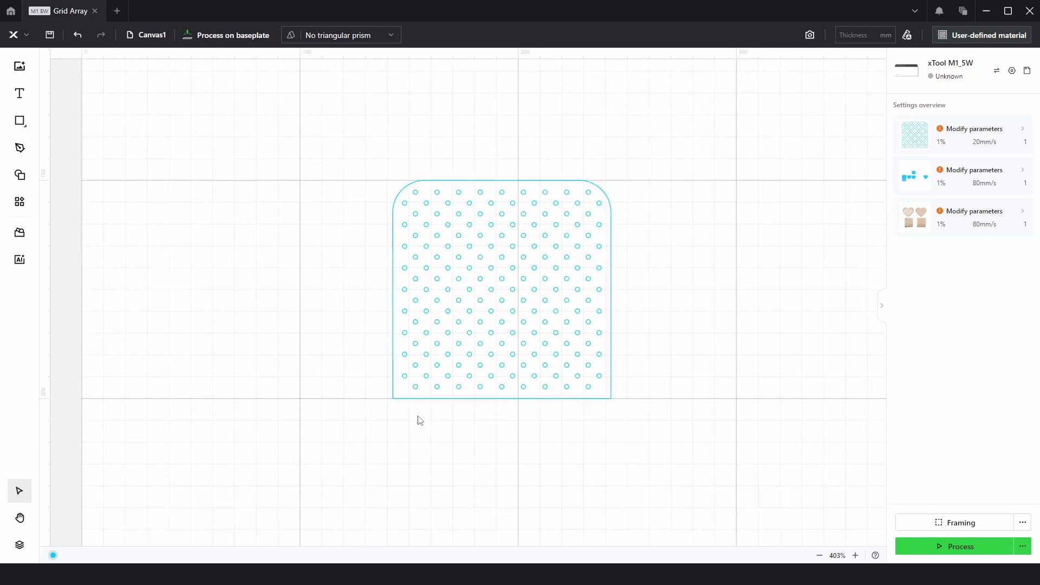
drag(631, 265, 691, 367)
drag(557, 352, 295, 166)
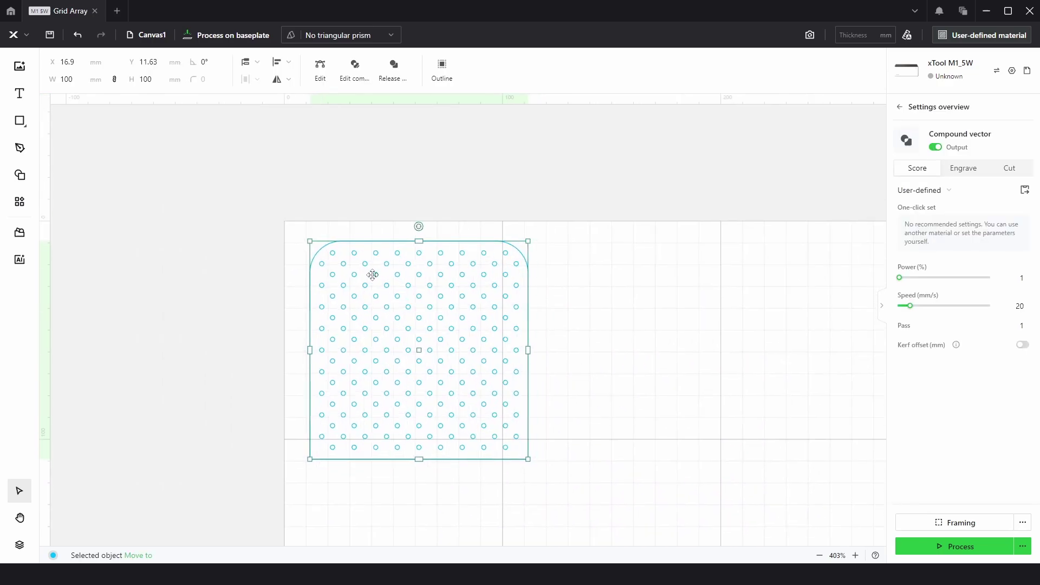
drag(372, 274, 360, 269)
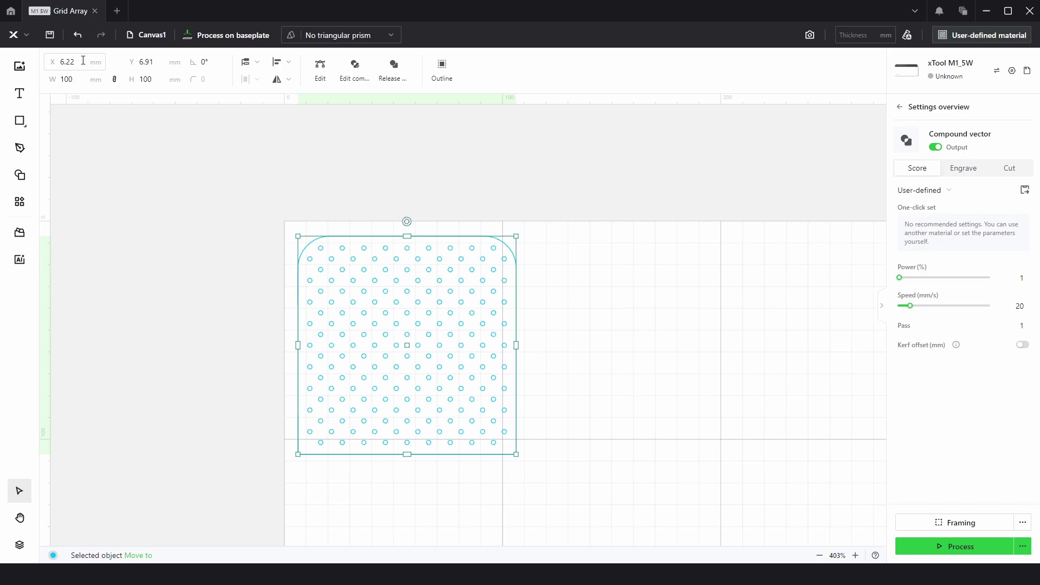
Step: Enter exact coordinates X 0 and Y 0 for the plate, then deselect it
click(58, 66)
text(0)
key(Return)
click(142, 63)
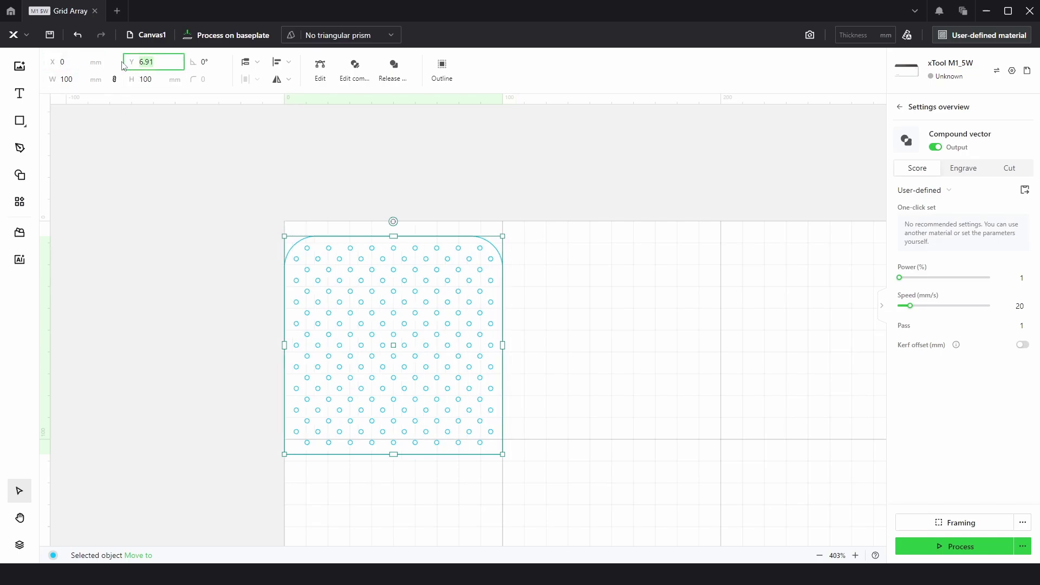
text(0)
key(Return)
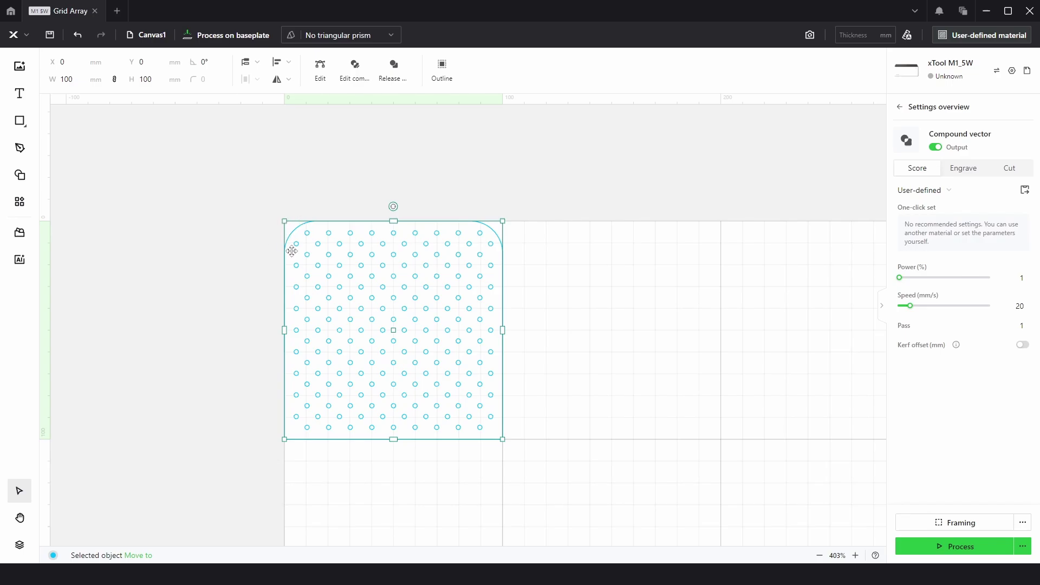
drag(568, 399, 599, 290)
scroll(436, 294, up, 2)
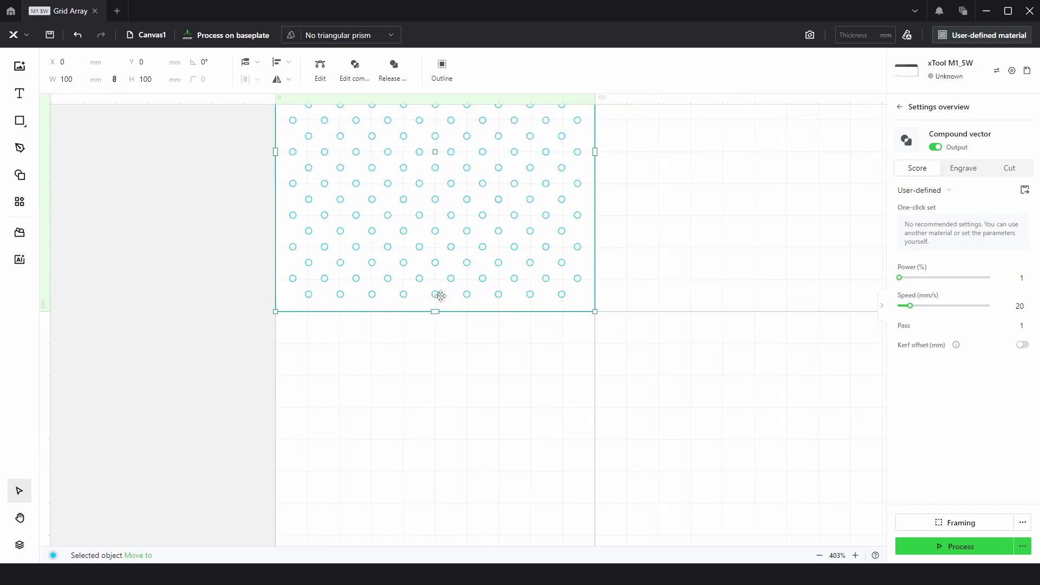
click(466, 384)
Step: Draw a rectangle below the plate and size it 10 × 3 mm
click(31, 124)
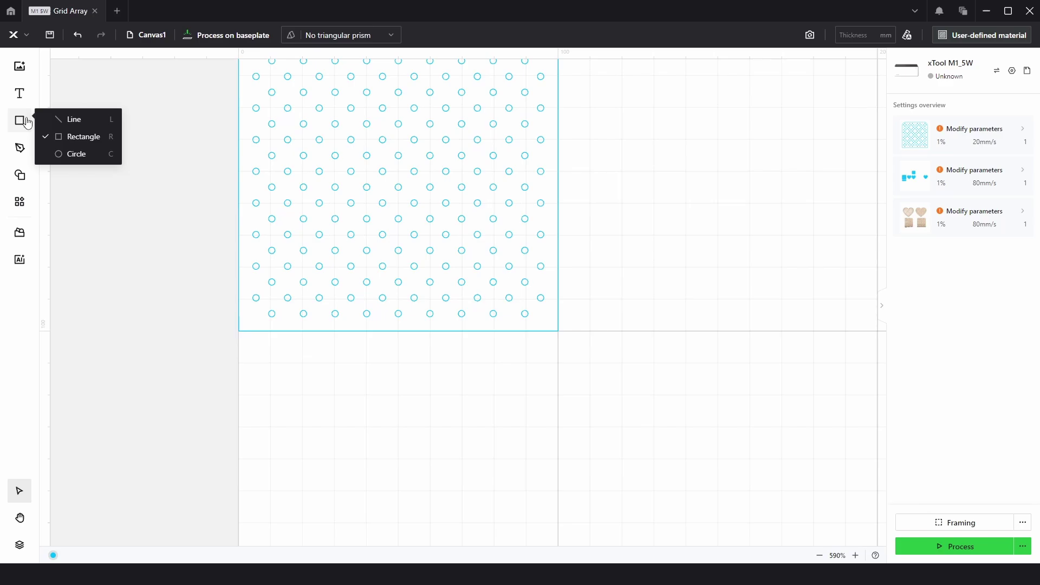
click(79, 137)
drag(250, 344, 320, 360)
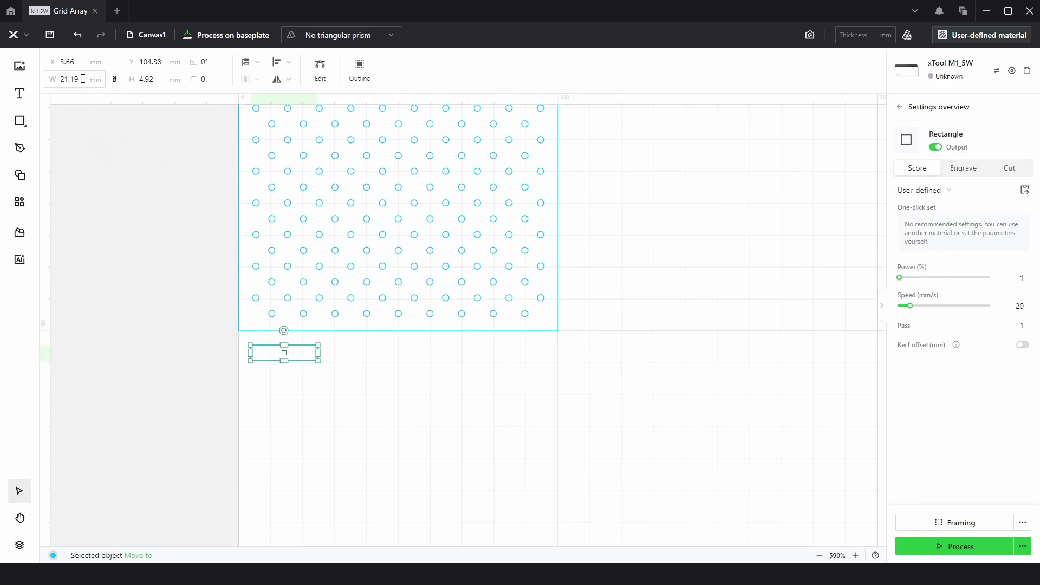
click(51, 82)
text(100)
click(148, 80)
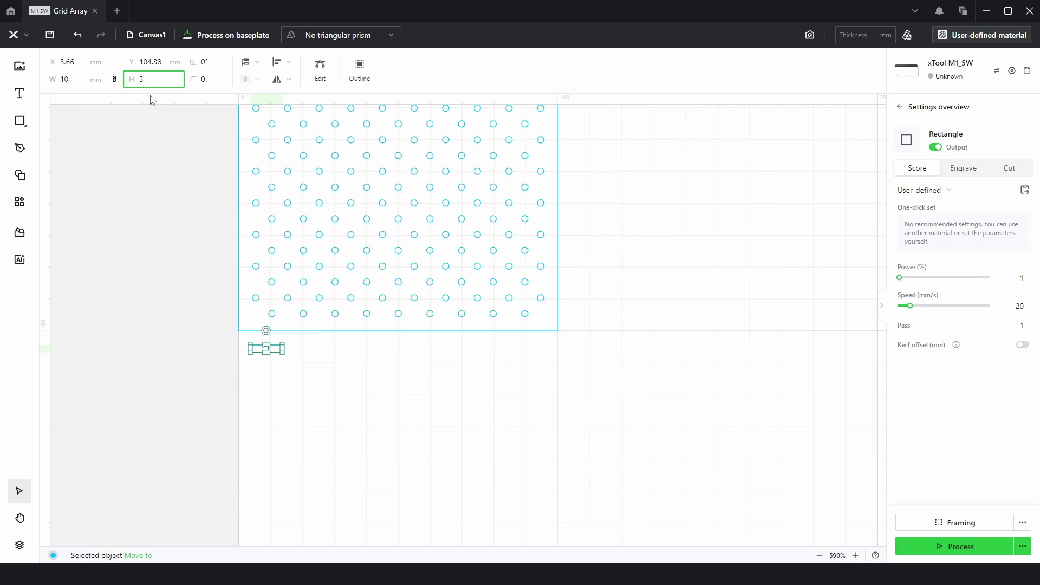
key(Return)
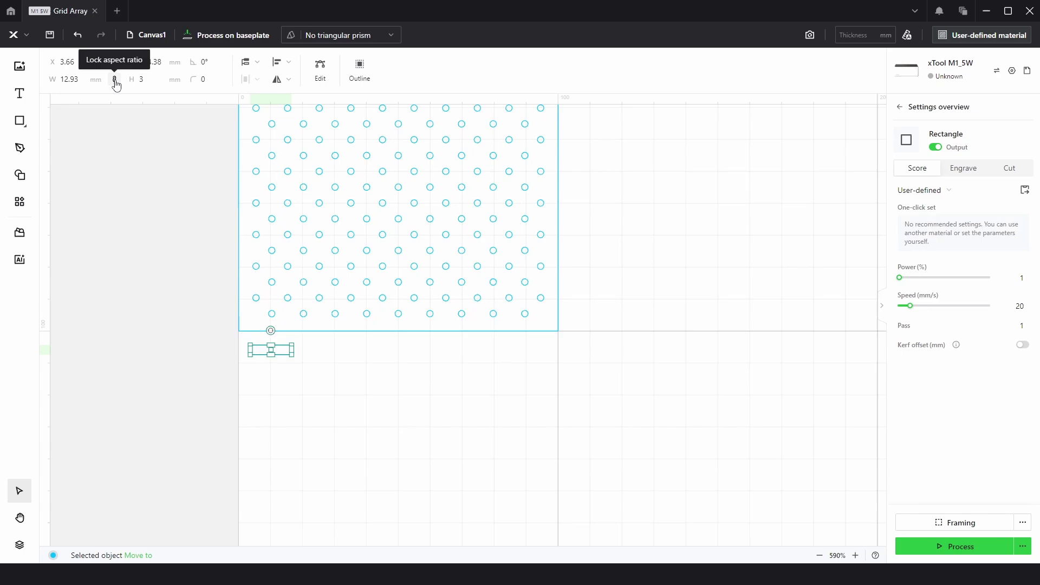
click(47, 81)
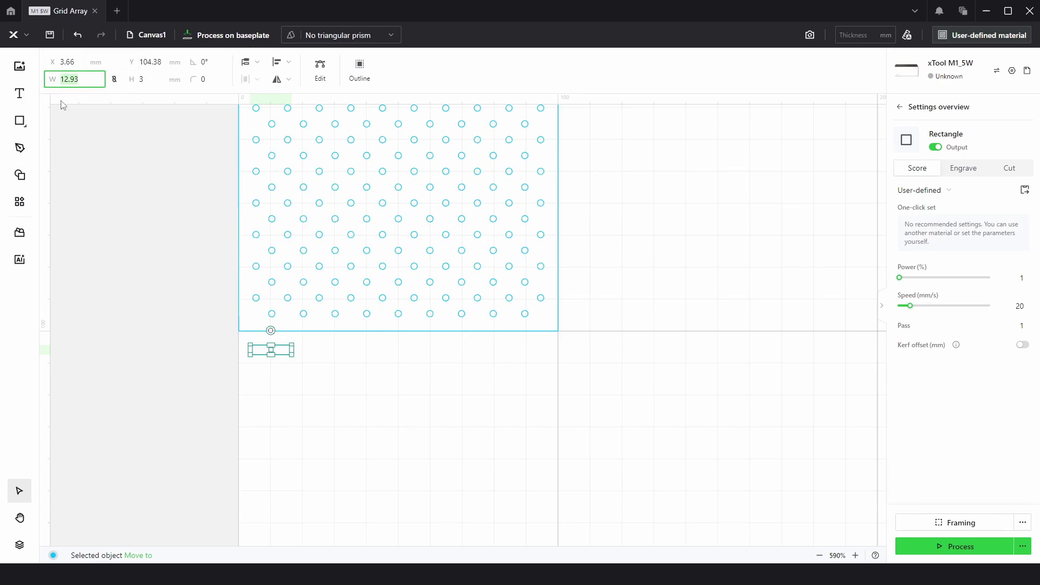
text(10)
key(Return)
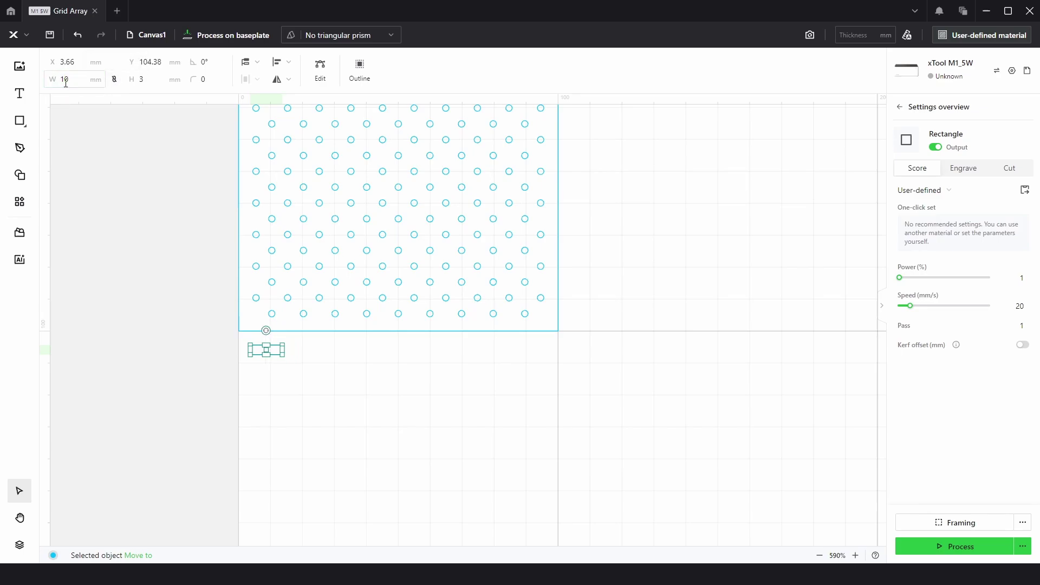
Step: Drag the small rectangle up-left toward the plate's bottom-left corner
click(339, 421)
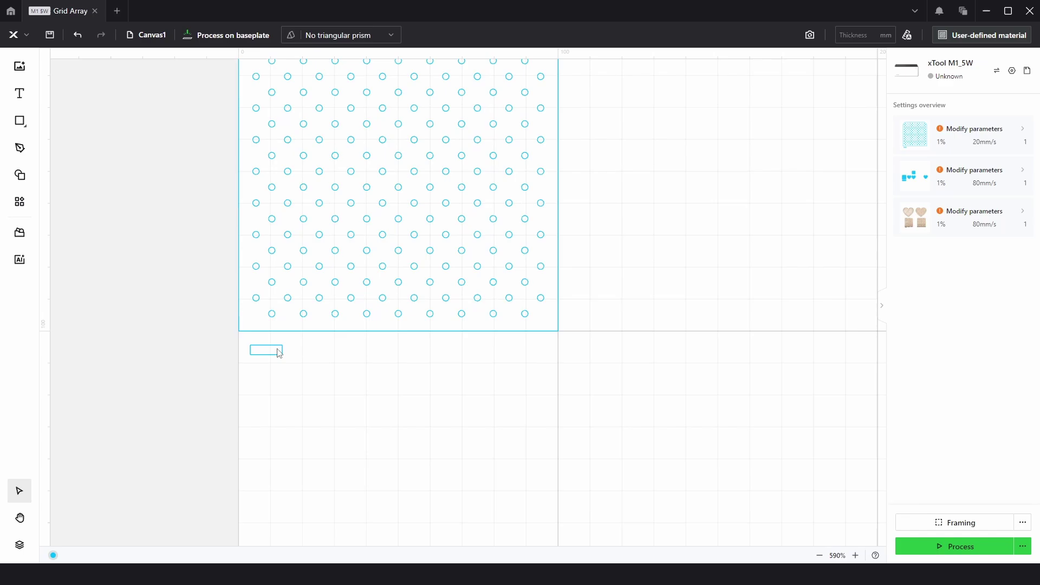
scroll(423, 203, up, 1)
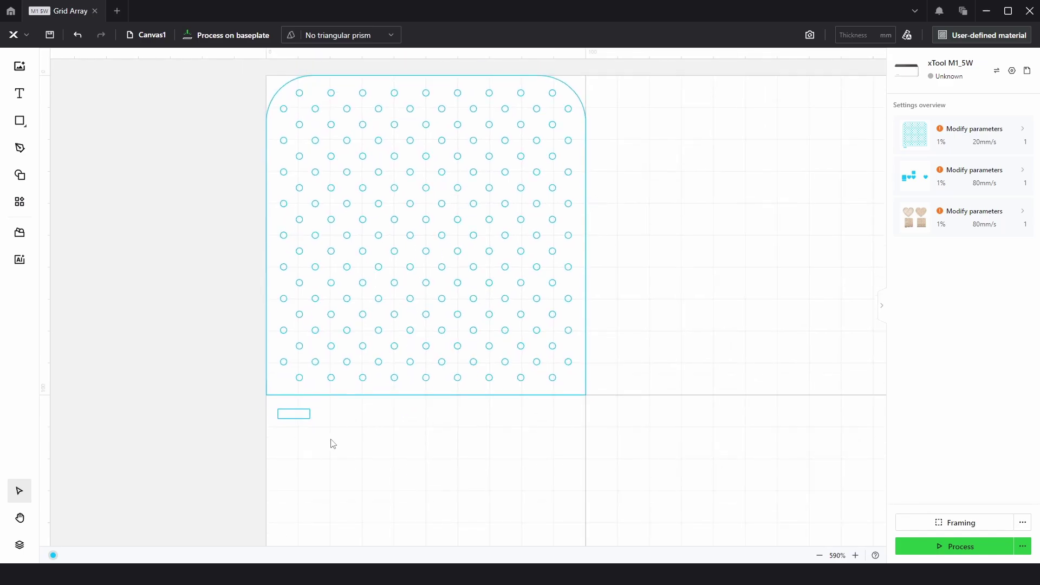
click(302, 424)
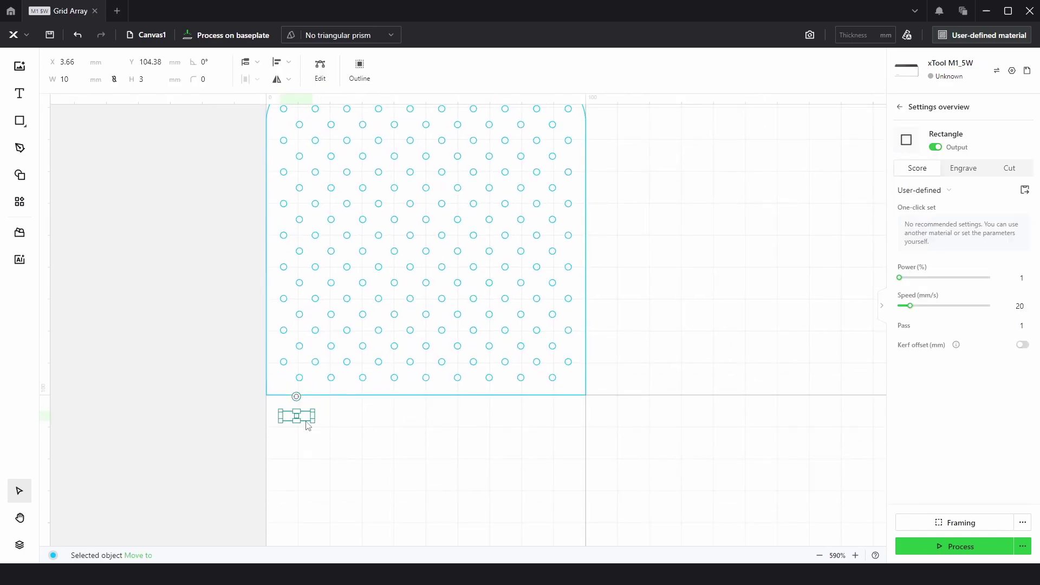
scroll(295, 419, up, 5)
click(415, 409)
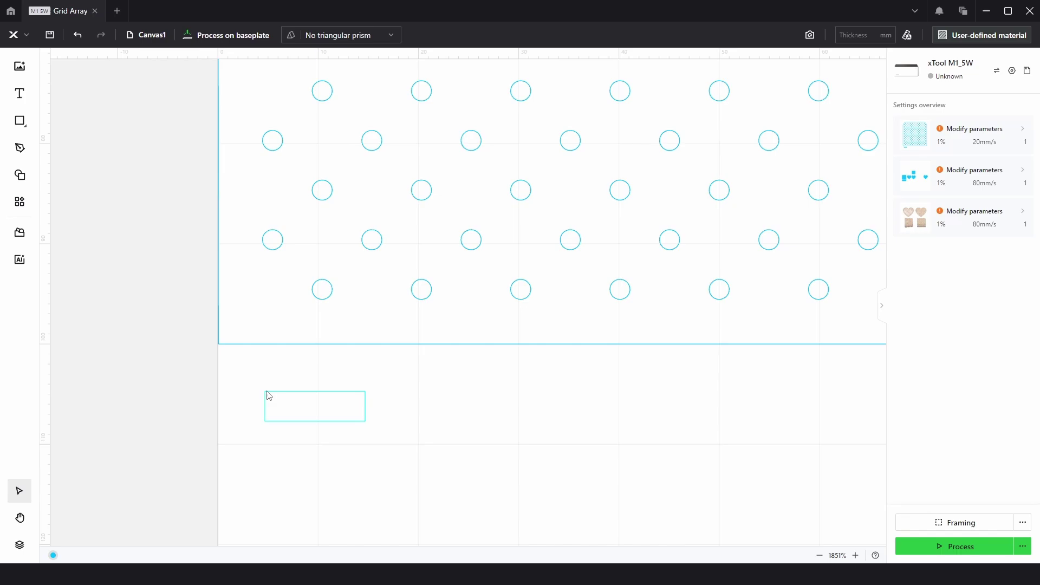
drag(258, 389, 215, 351)
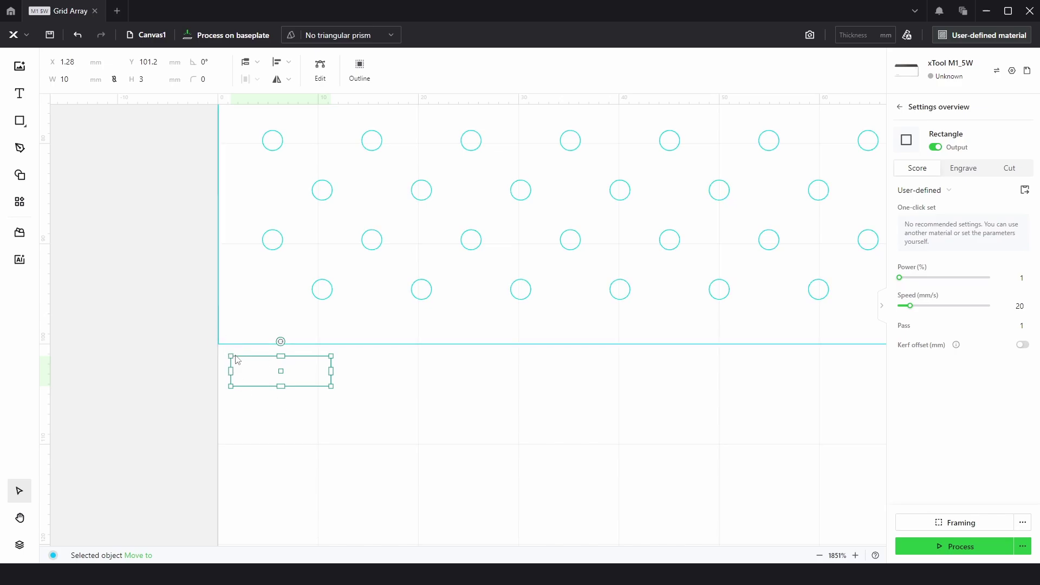
Step: Position the rectangle at X 0, Y 100
click(63, 61)
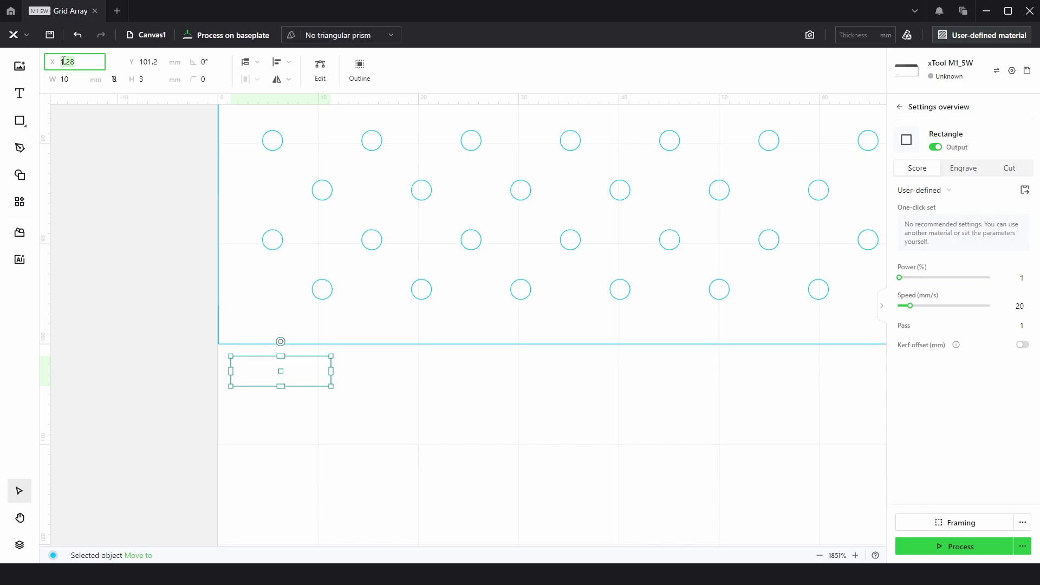
text(0)
key(Return)
click(126, 65)
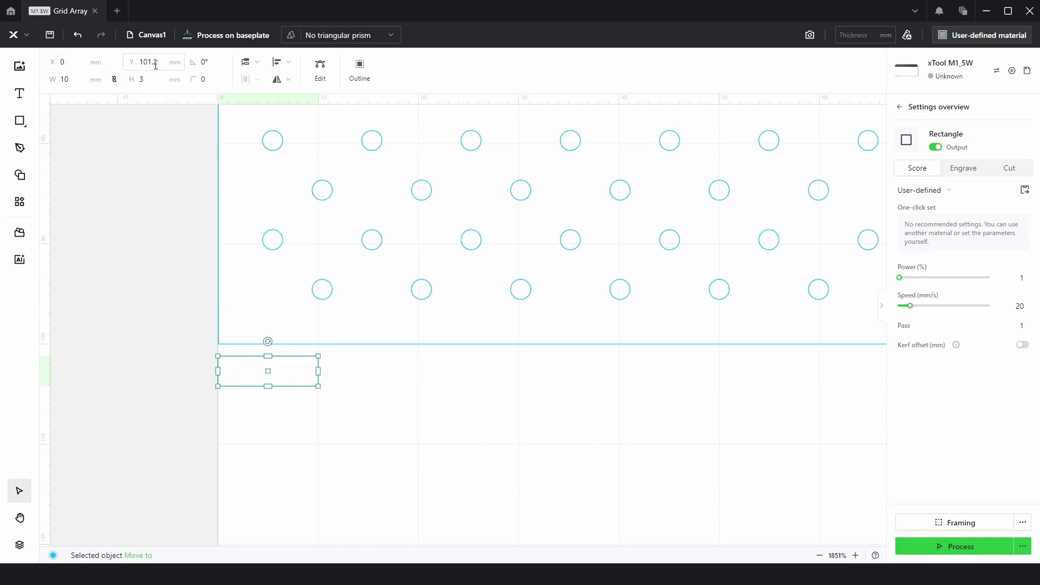
text(100)
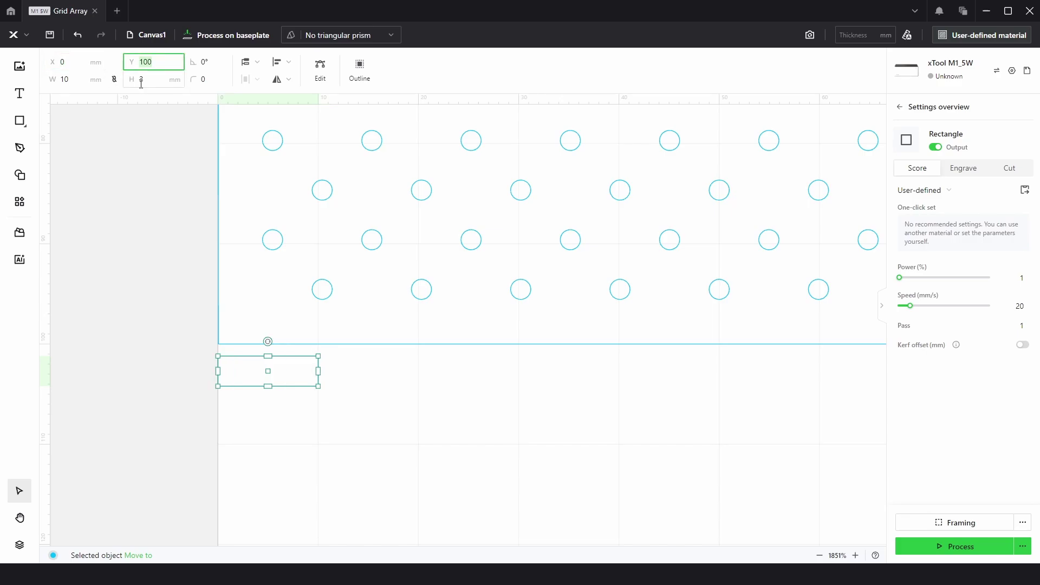
key(Return)
scroll(433, 387, down, 4)
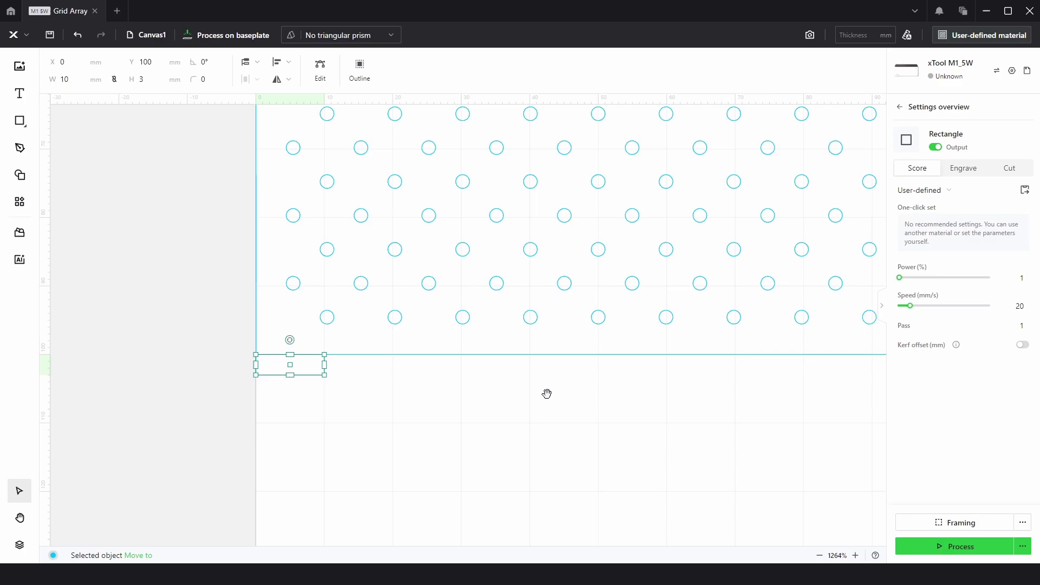
click(70, 390)
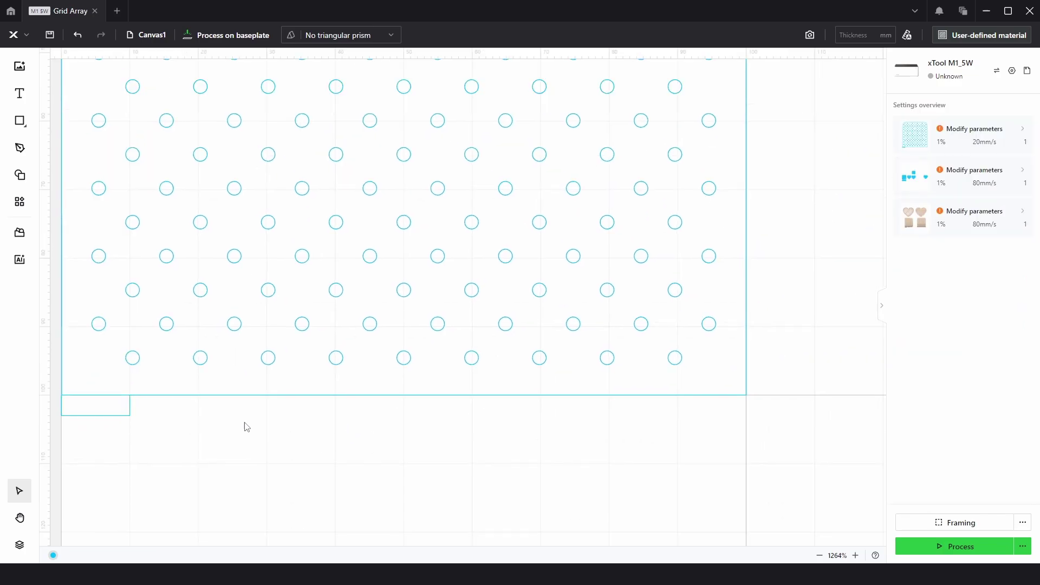
scroll(225, 428, down, 4)
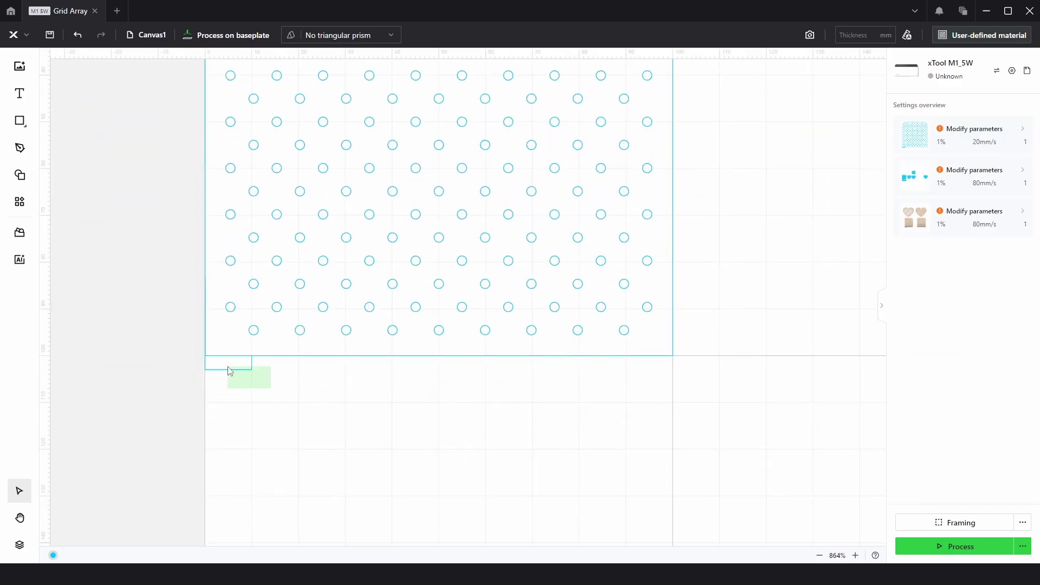
Step: Grid-array the rectangle into a single row of 10 columns with 0 spacing
click(228, 363)
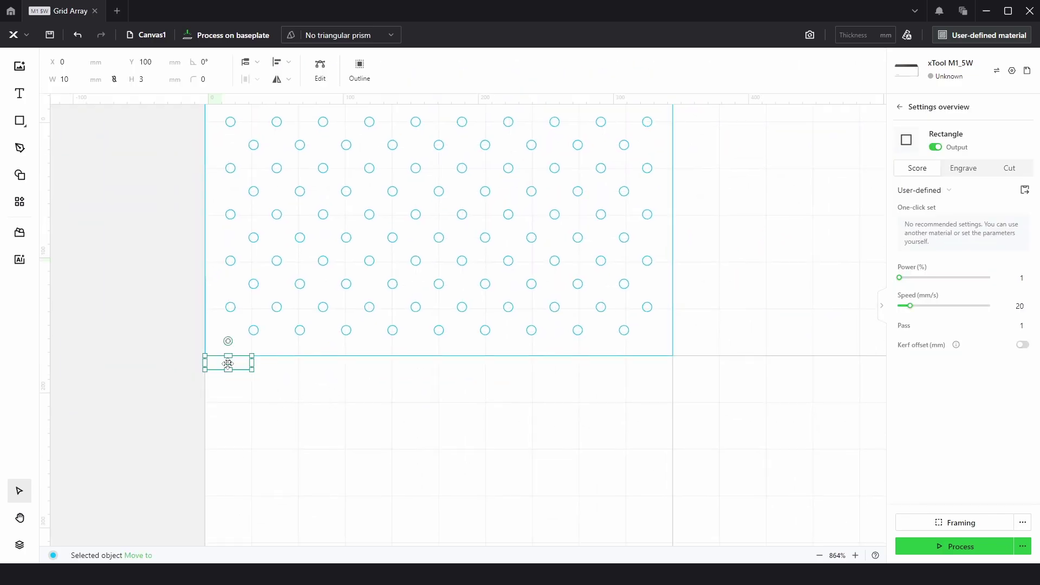
click(19, 202)
click(81, 142)
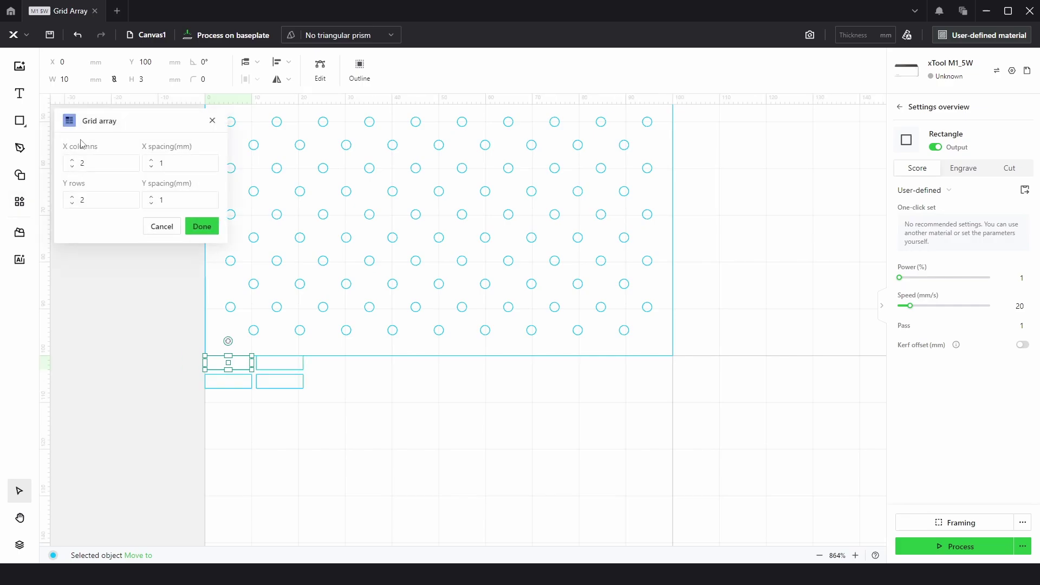
click(72, 205)
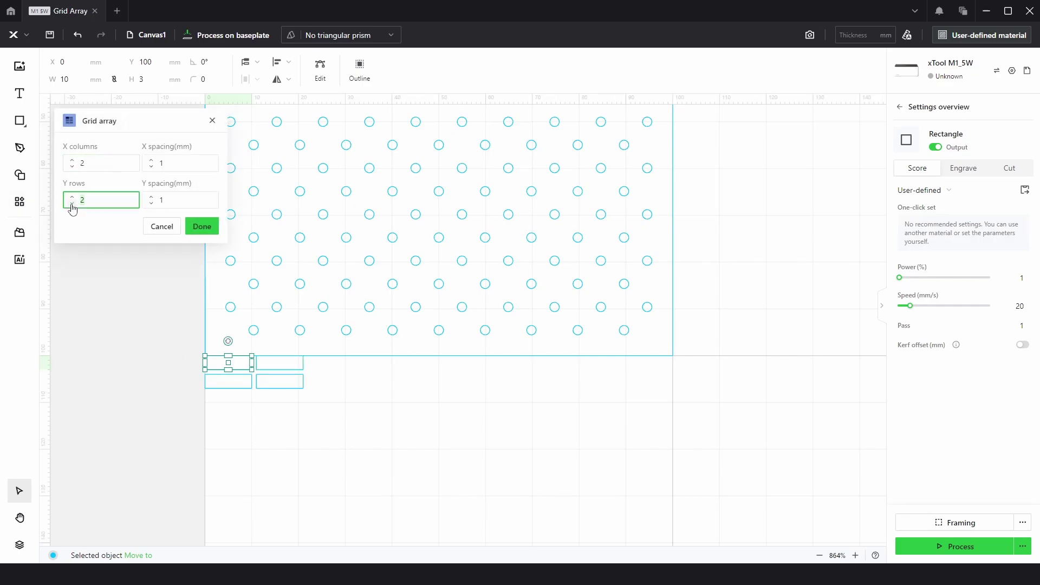
click(151, 167)
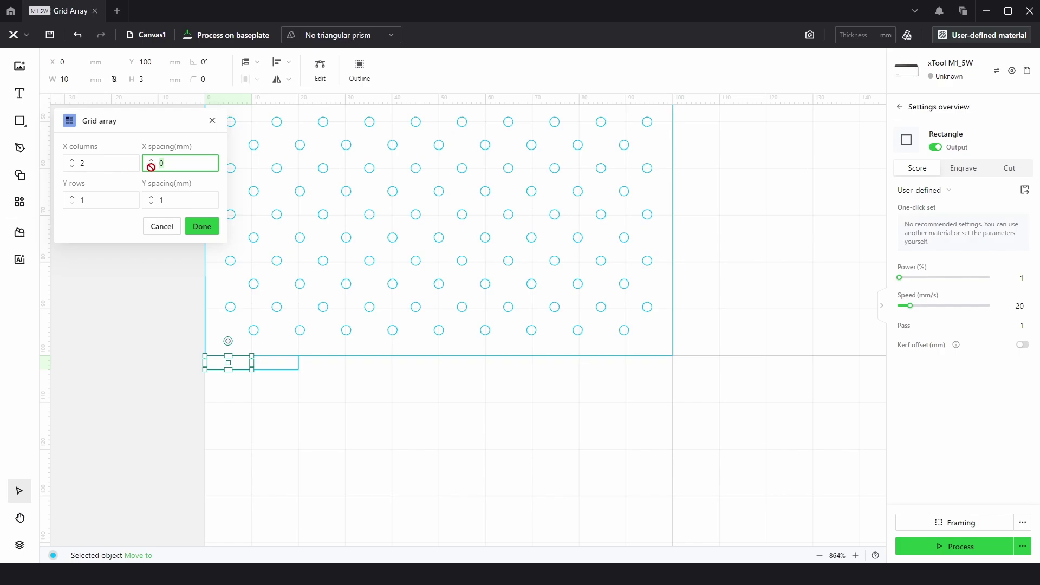
click(71, 159)
click(71, 159)
click(71, 160)
click(71, 159)
click(71, 159)
click(71, 159)
click(71, 160)
click(71, 159)
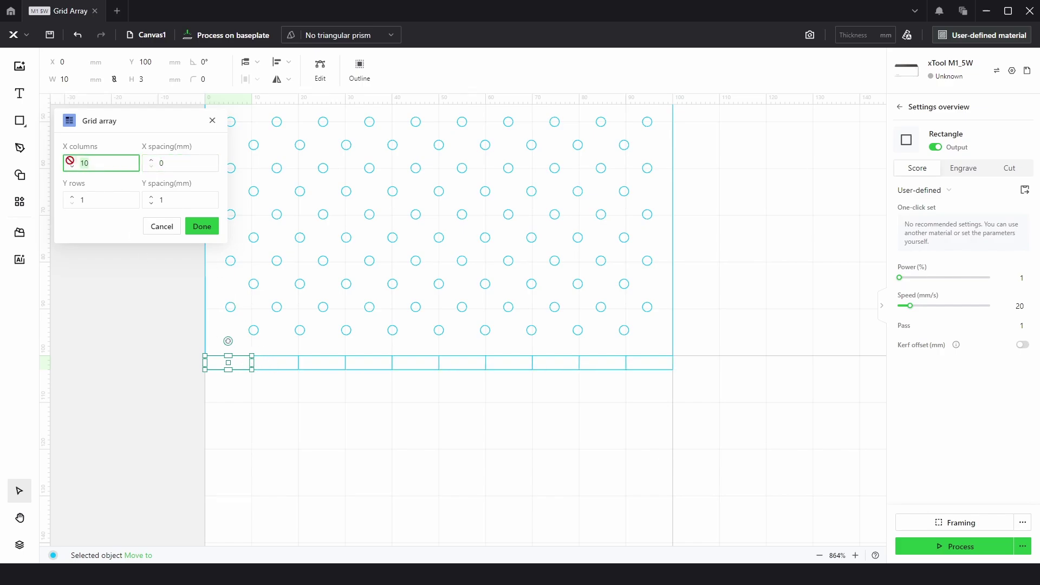
click(207, 233)
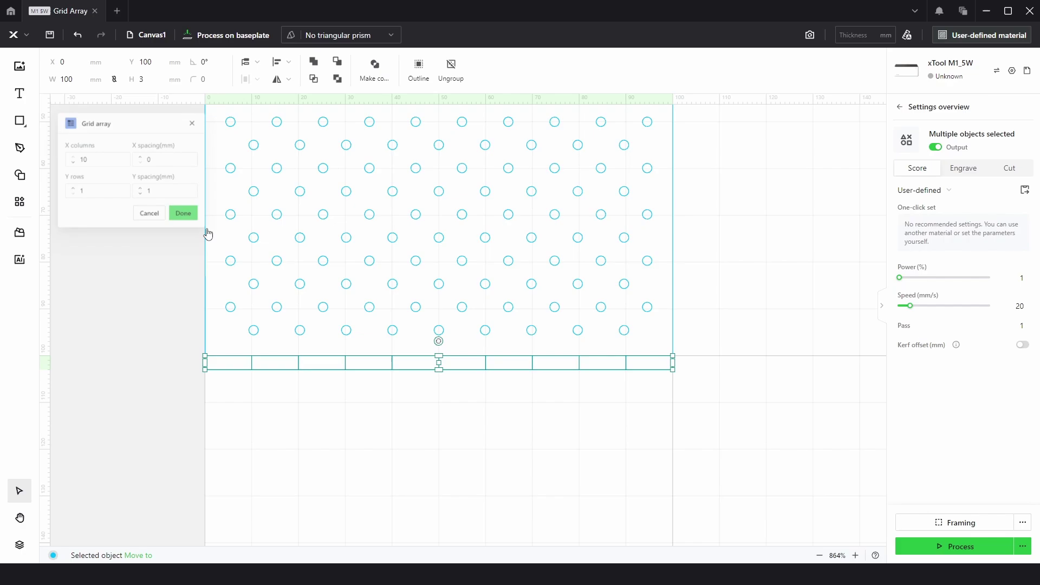
Step: Ungroup the row and delete the 1st, 4th, 7th and 10th rectangles
click(451, 67)
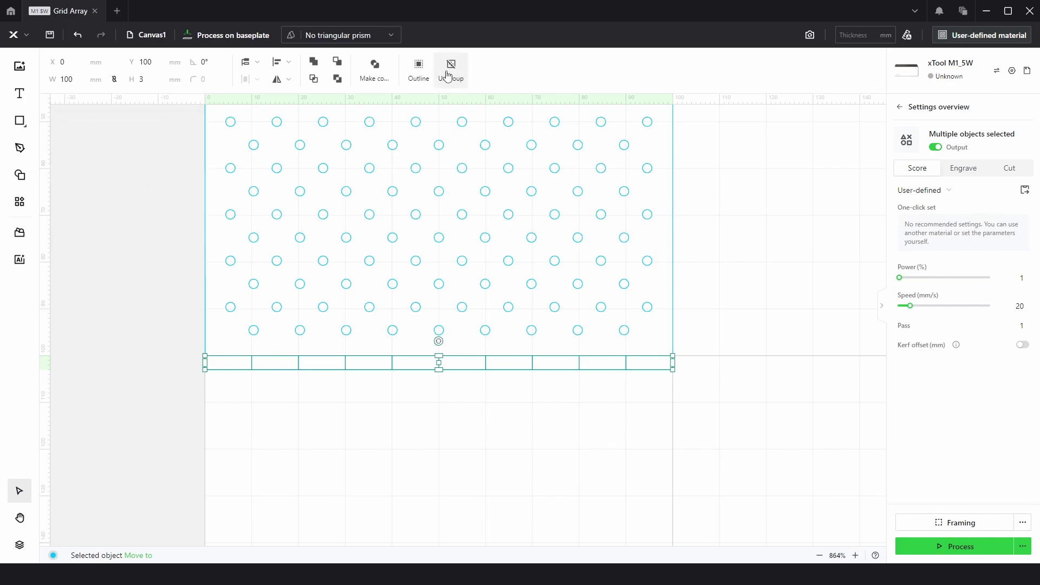
click(781, 413)
click(669, 371)
key(Delete)
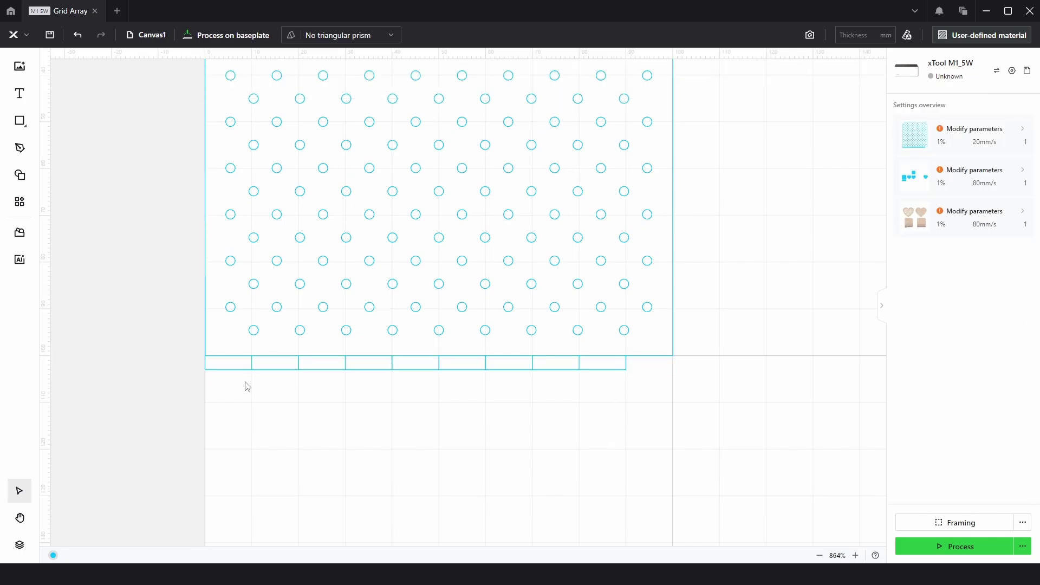
click(238, 370)
key(Delete)
click(376, 372)
key(Delete)
click(511, 366)
key(Delete)
drag(256, 395, 655, 363)
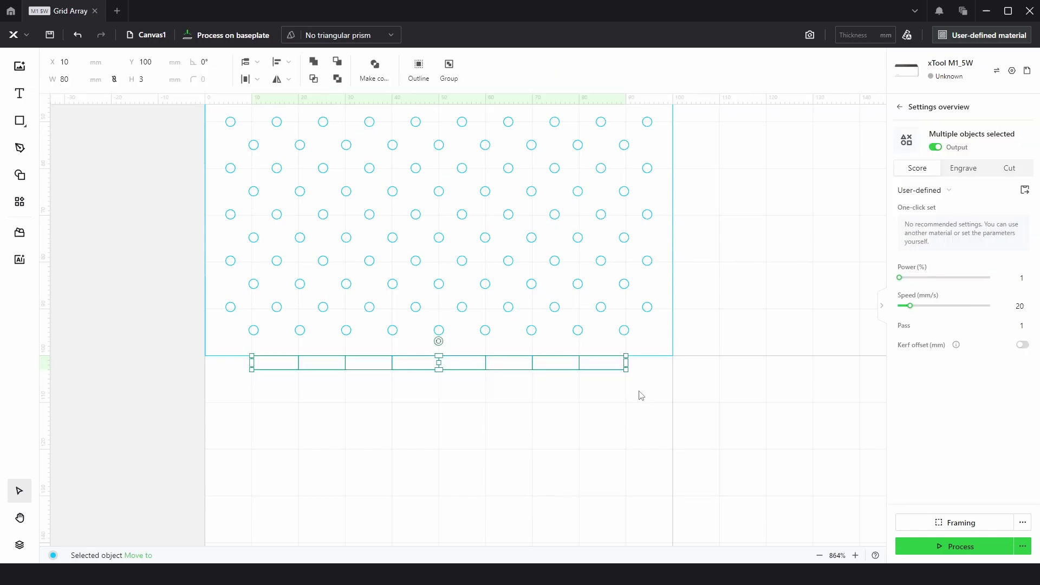
click(546, 423)
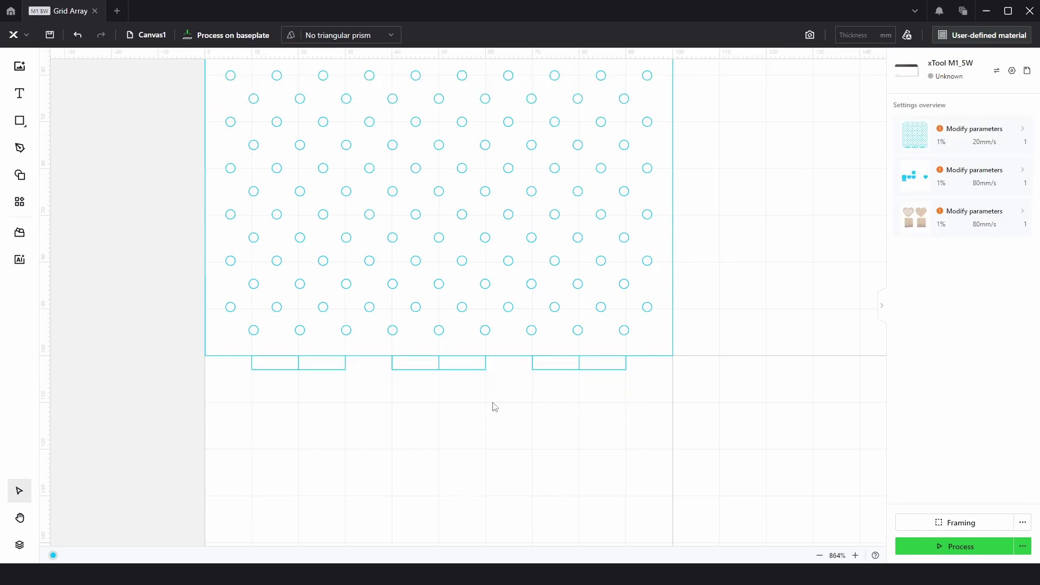
scroll(495, 407, down, 6)
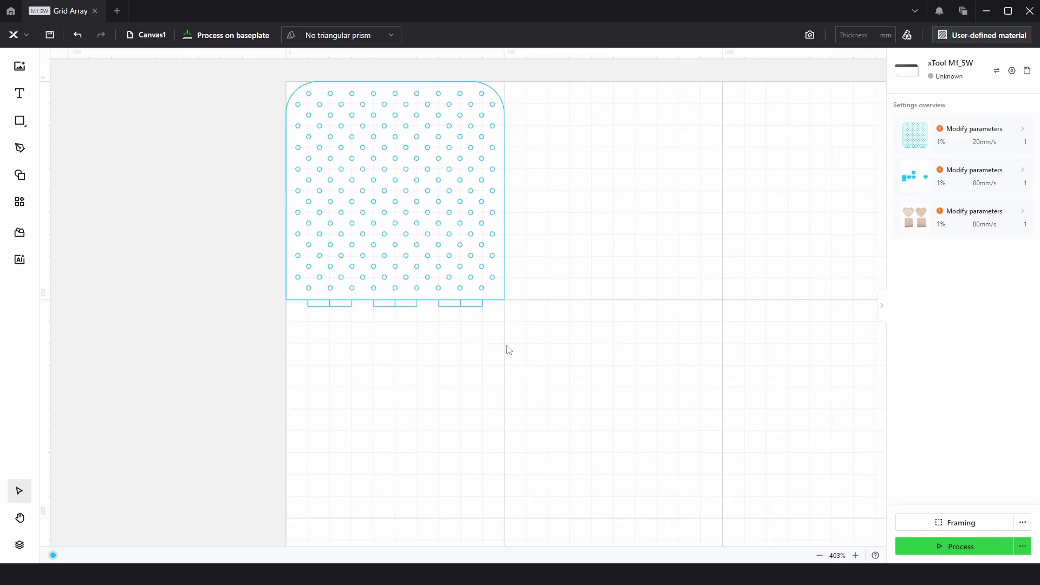
Step: Duplicate the tab row with Ctrl+D and drag the copy well below the plate
drag(297, 328, 628, 417)
key(ctrl+d)
click(658, 470)
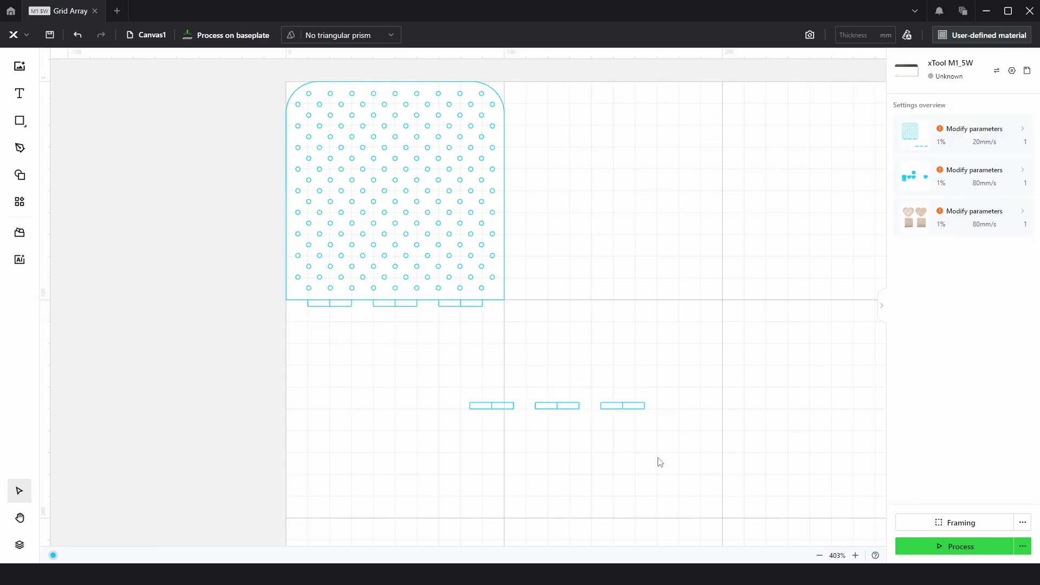
drag(660, 453, 545, 293)
click(551, 339)
Step: Group the copied tabs and align the group to the canvas centre
drag(578, 374, 330, 299)
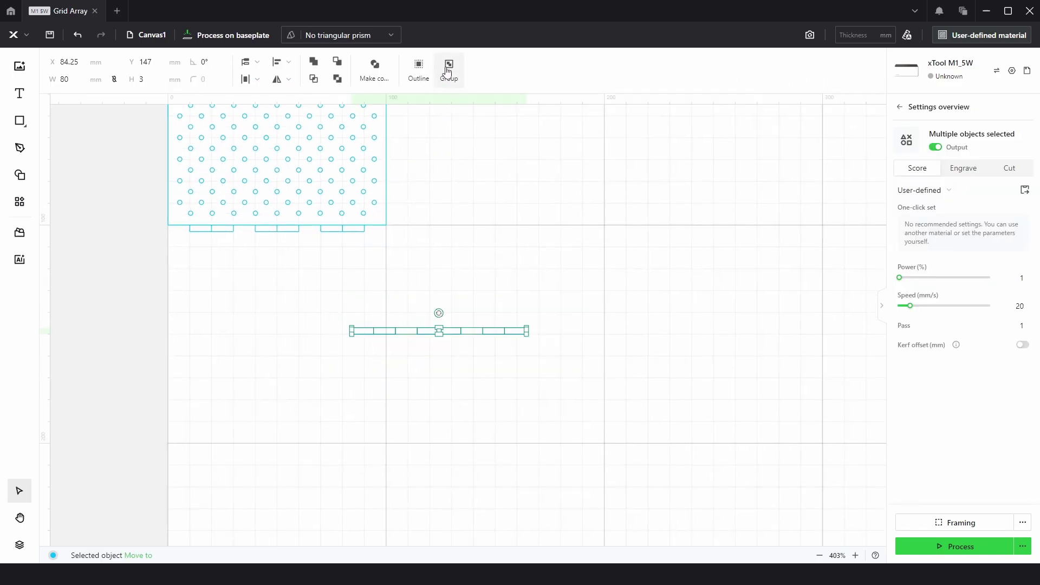
click(447, 72)
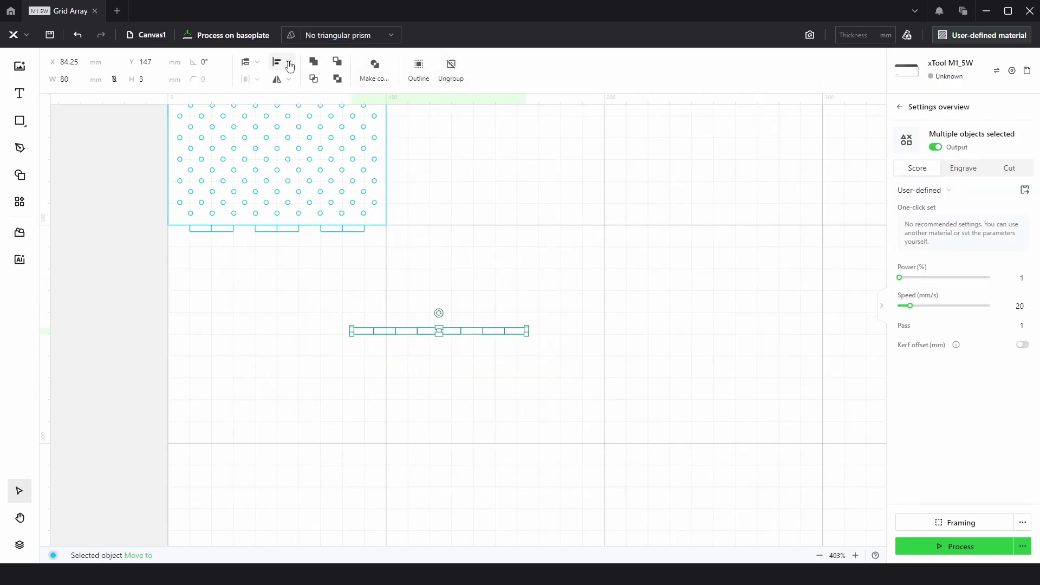
click(289, 65)
click(274, 188)
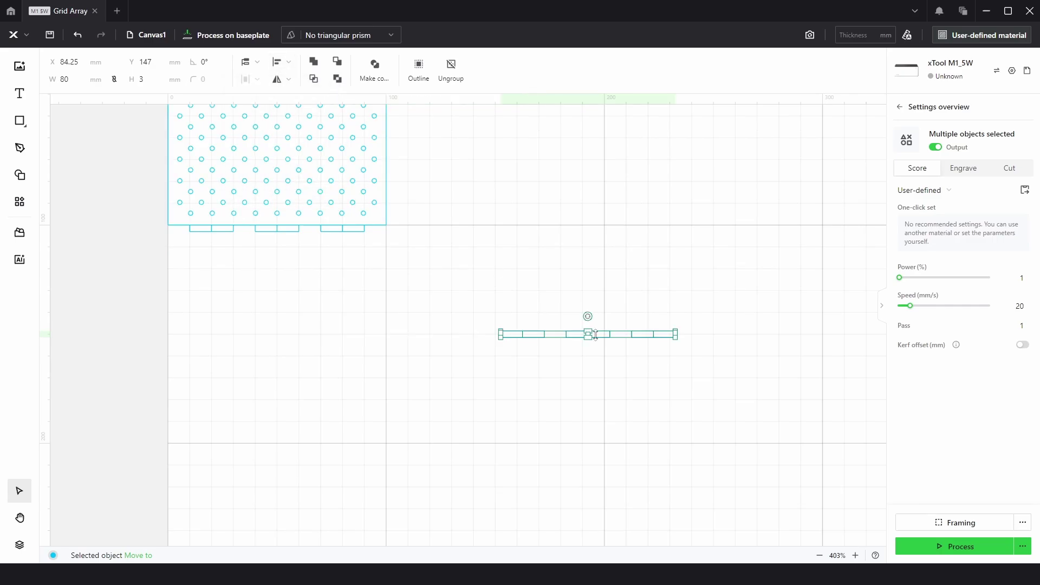
click(711, 324)
drag(707, 299, 674, 339)
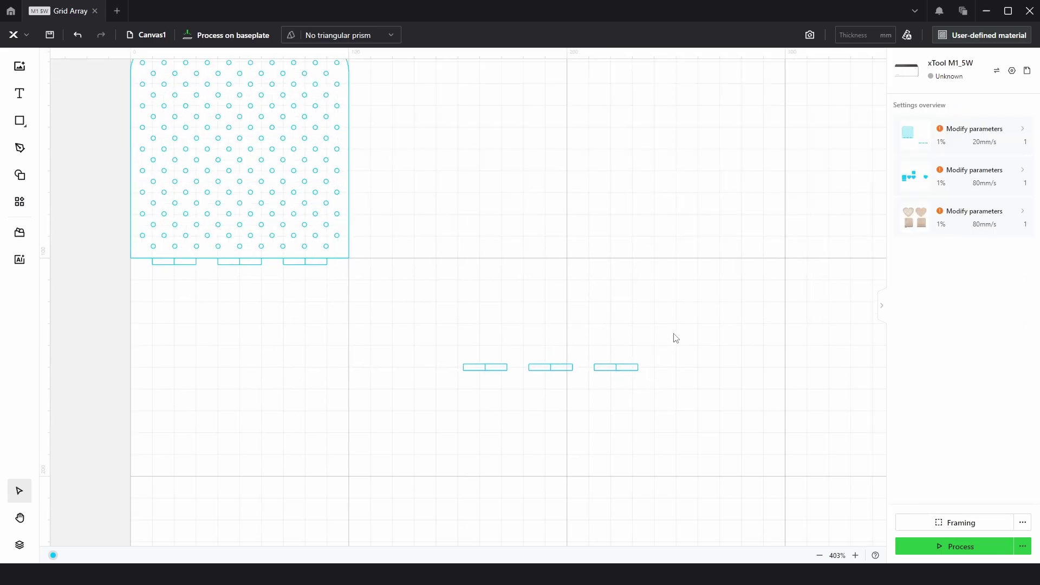
drag(525, 313, 620, 358)
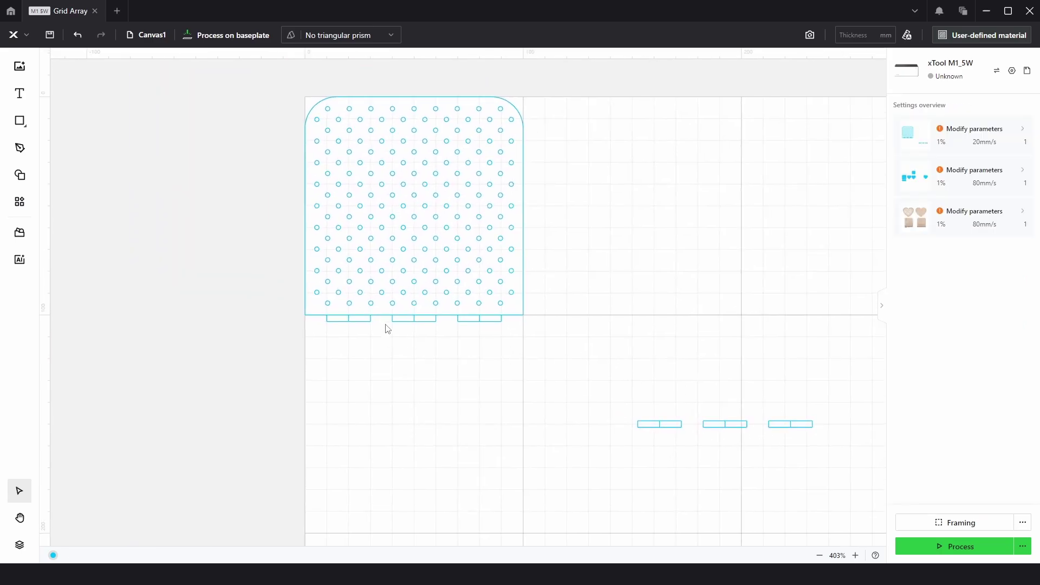
Step: Make the tab row slightly taller (3.98) and combine it with the plate via Make compound
scroll(388, 322, up, 2)
scroll(406, 323, up, 2)
drag(219, 347, 639, 324)
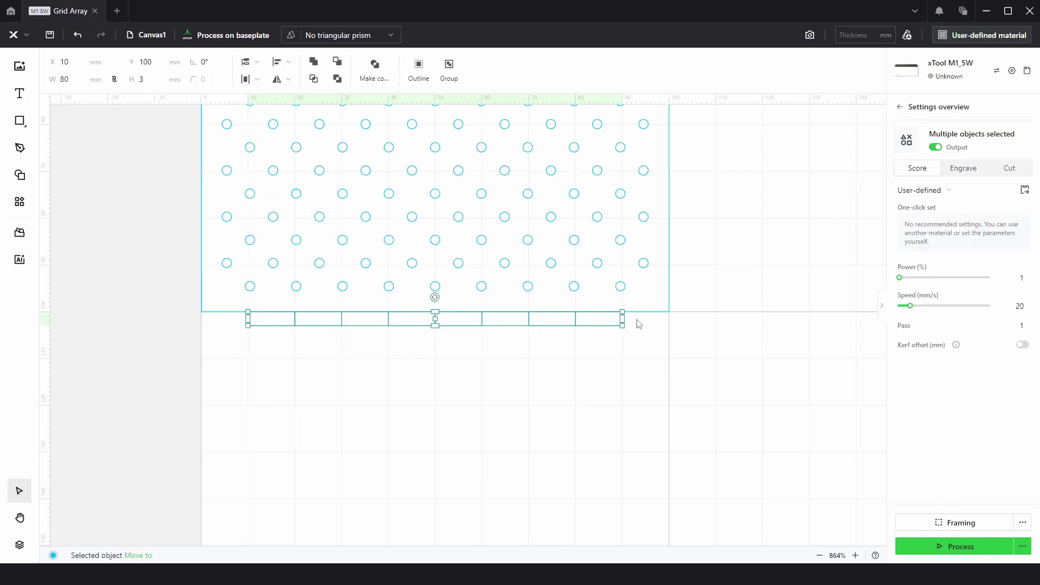
mouse_move(435, 312)
mouse_down()
mouse_move(435, 291)
mouse_move(435, 307)
mouse_up()
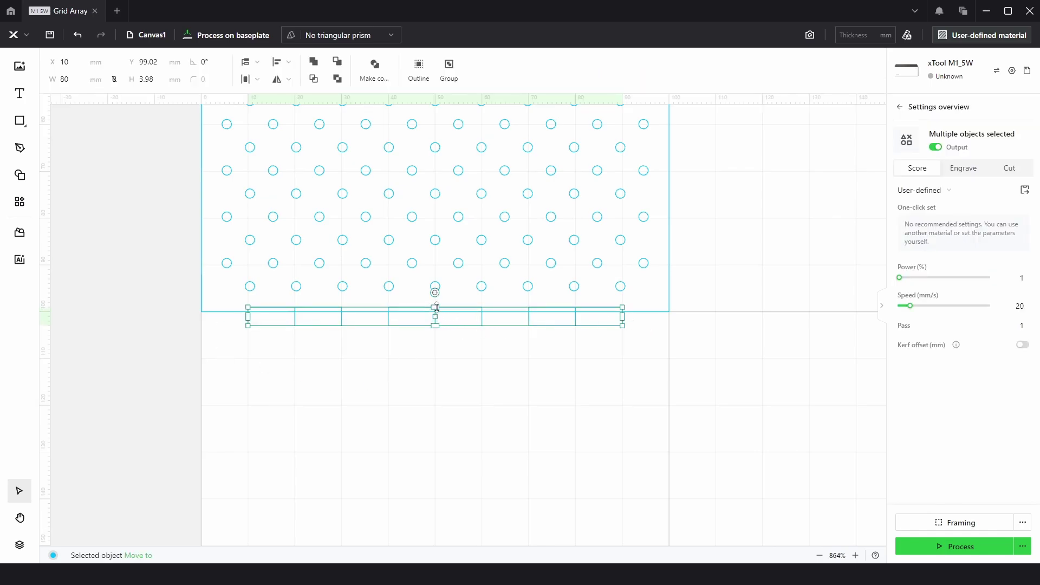
shift+click(655, 312)
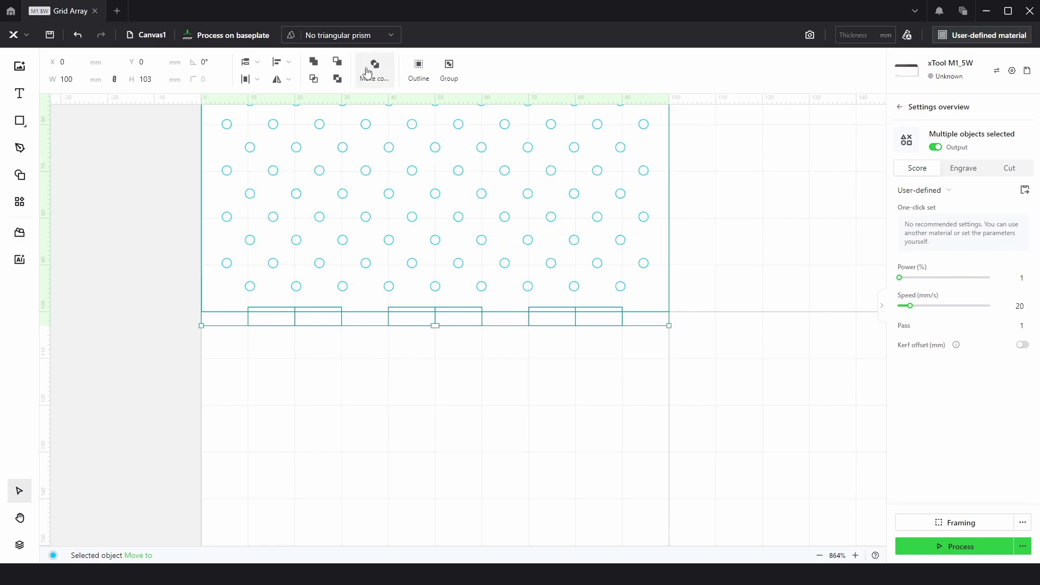
click(313, 63)
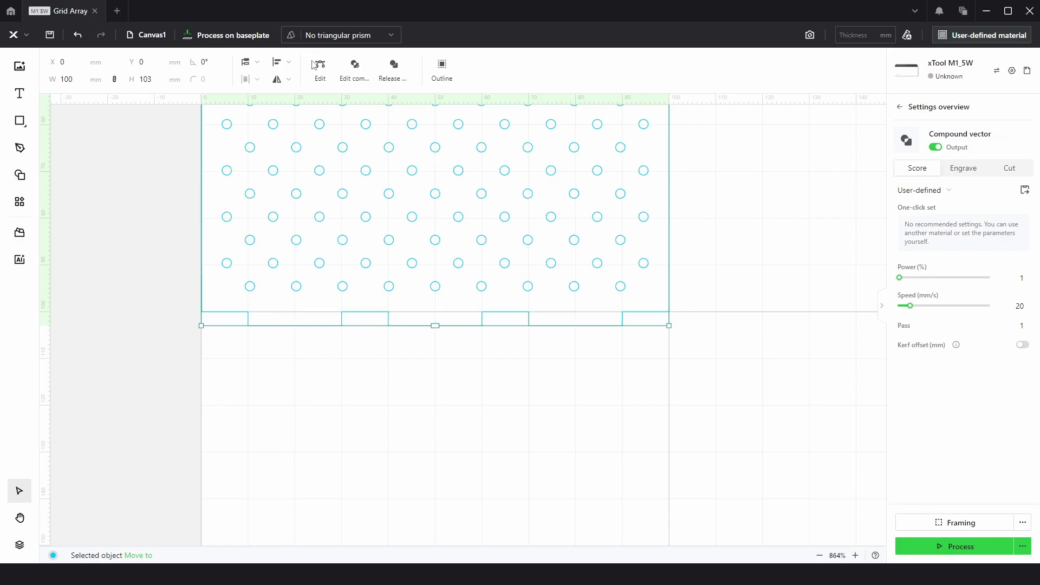
Step: Set the combined plate to Engrave and move it toward the canvas centre
click(445, 385)
click(591, 338)
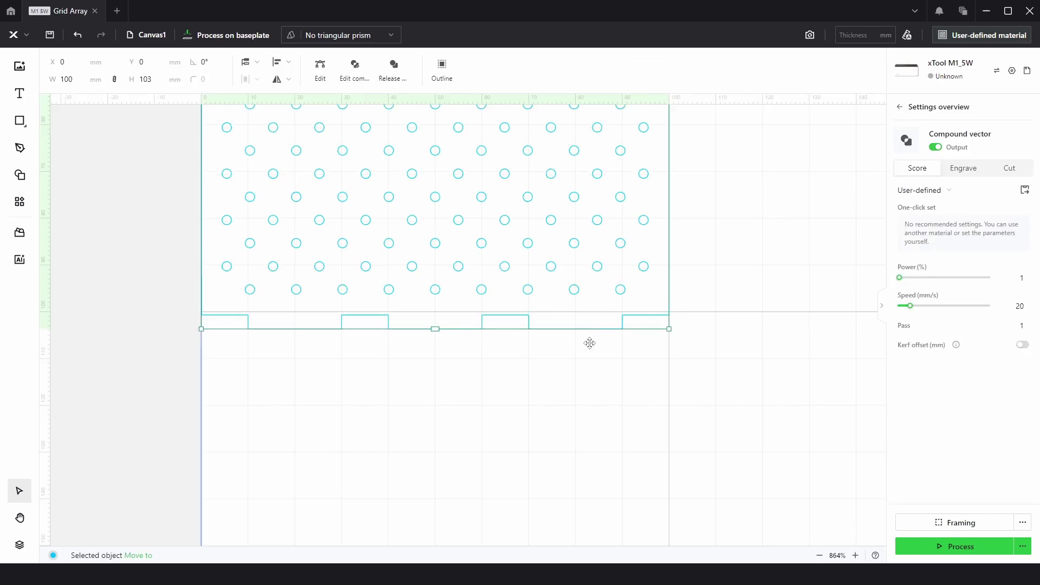
click(962, 168)
click(583, 479)
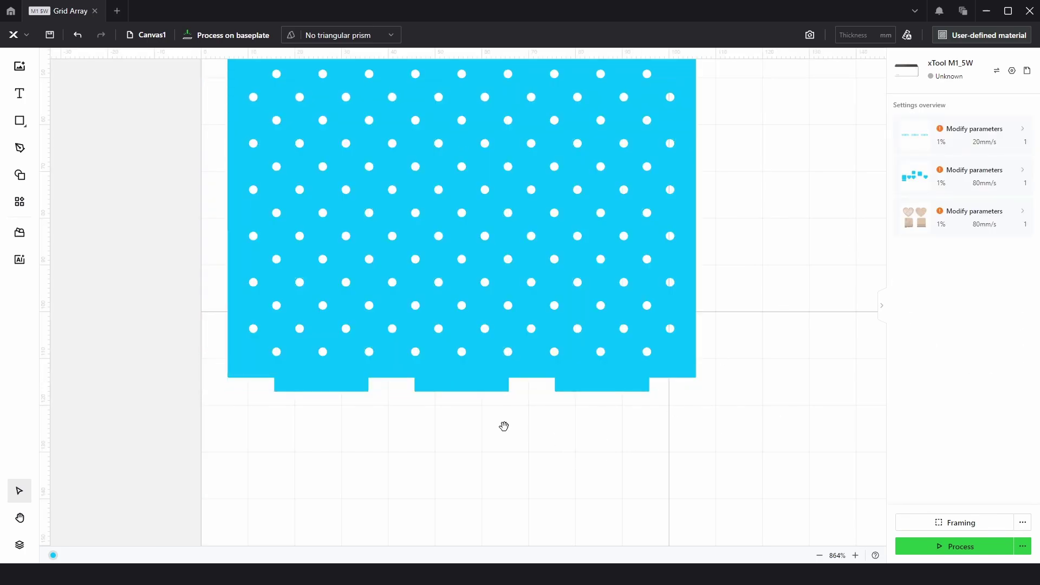
drag(504, 425, 395, 469)
scroll(395, 469, down, 3)
drag(481, 480, 404, 408)
scroll(431, 418, down, 2)
drag(325, 354, 612, 378)
click(692, 421)
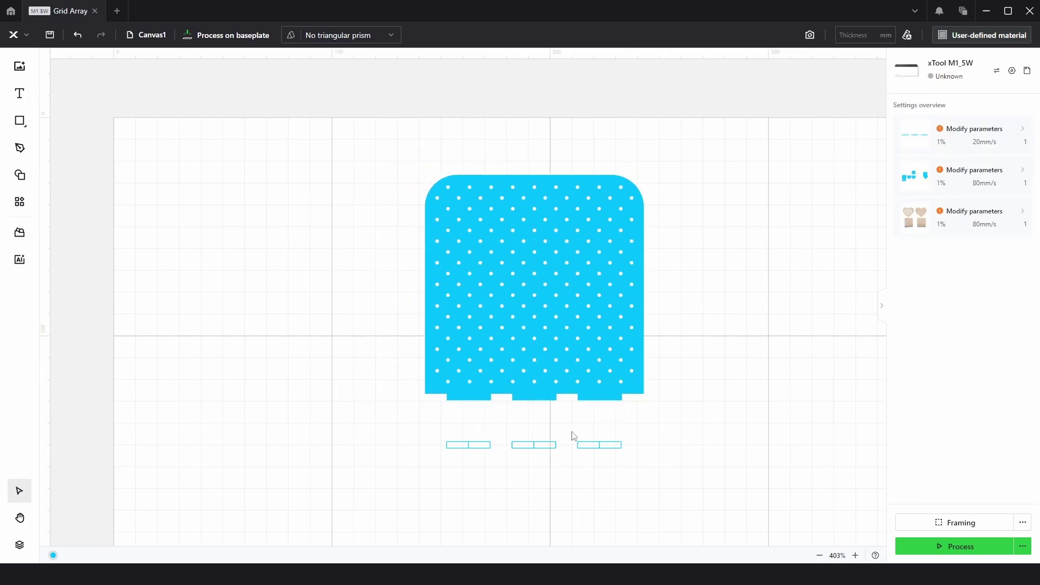
mouse_move(22, 125)
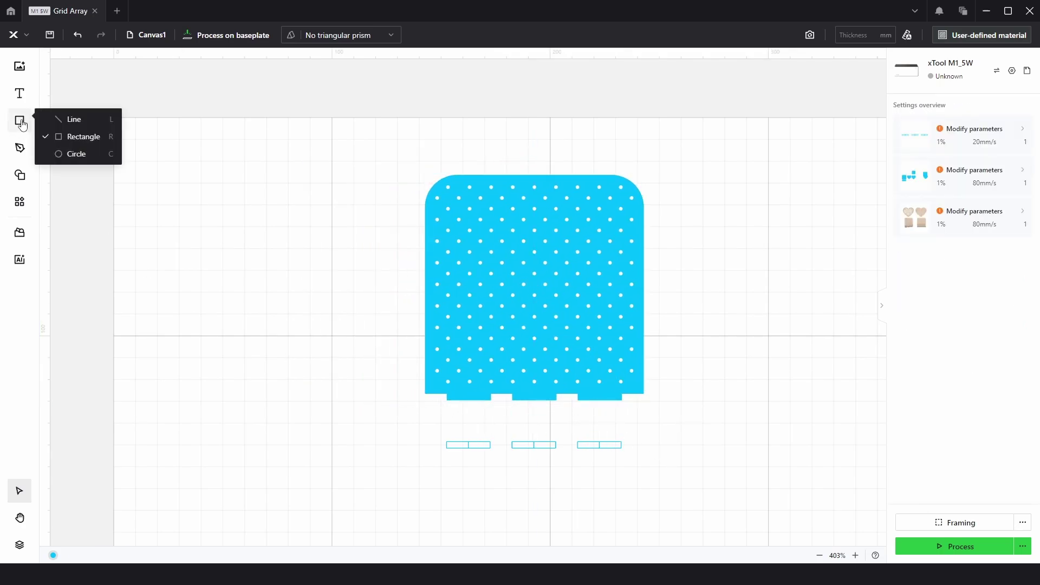
Step: Add a rounded square from the basic shapes library and centre it on the canvas
click(23, 181)
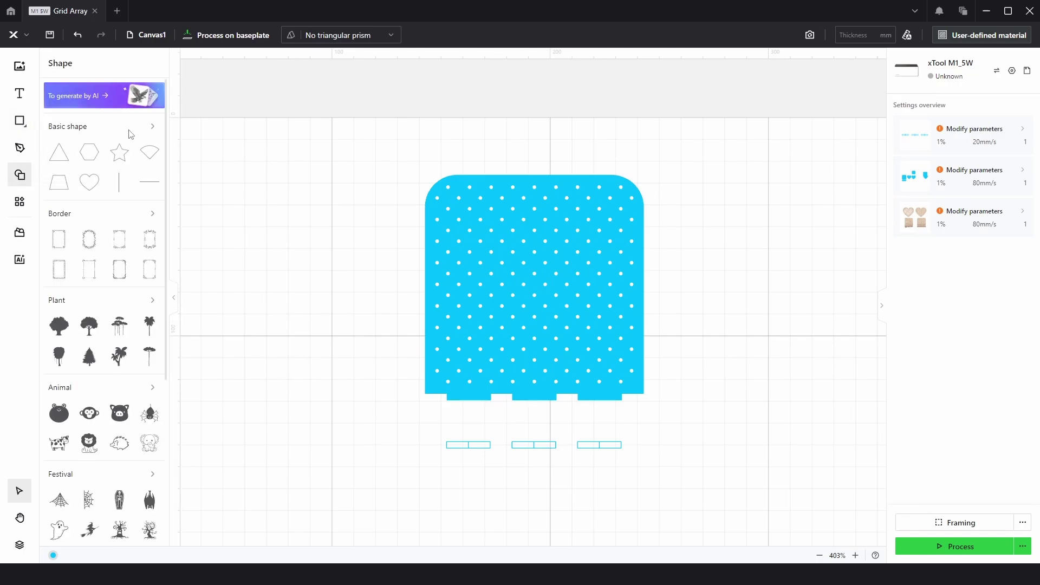
click(154, 129)
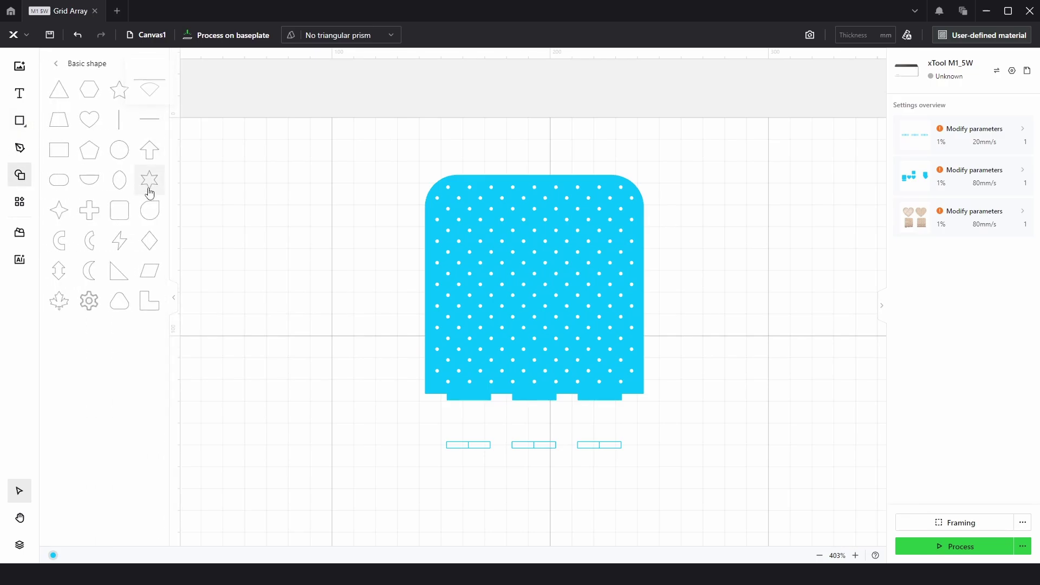
mouse_move(122, 212)
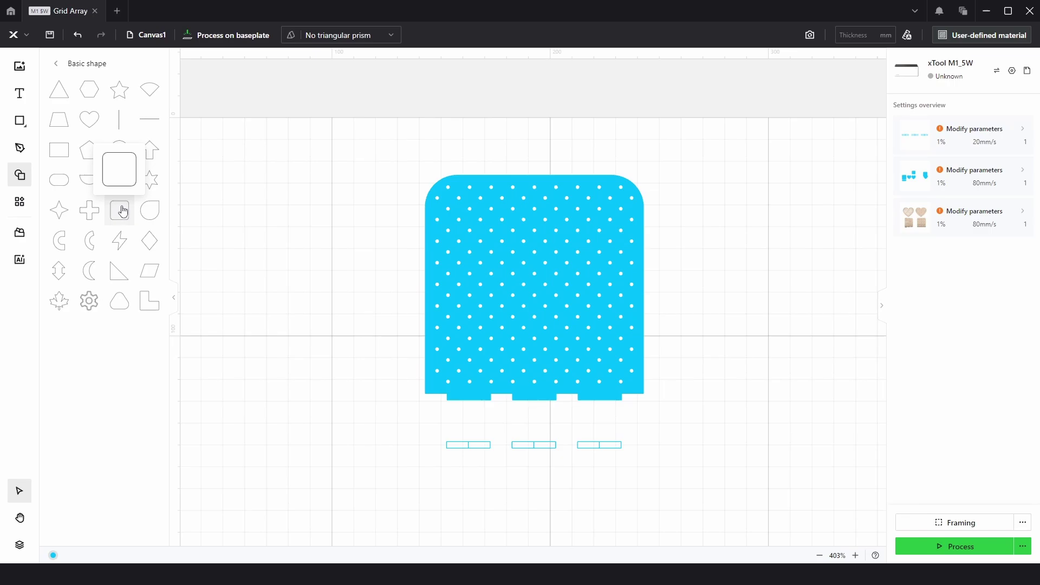
click(122, 209)
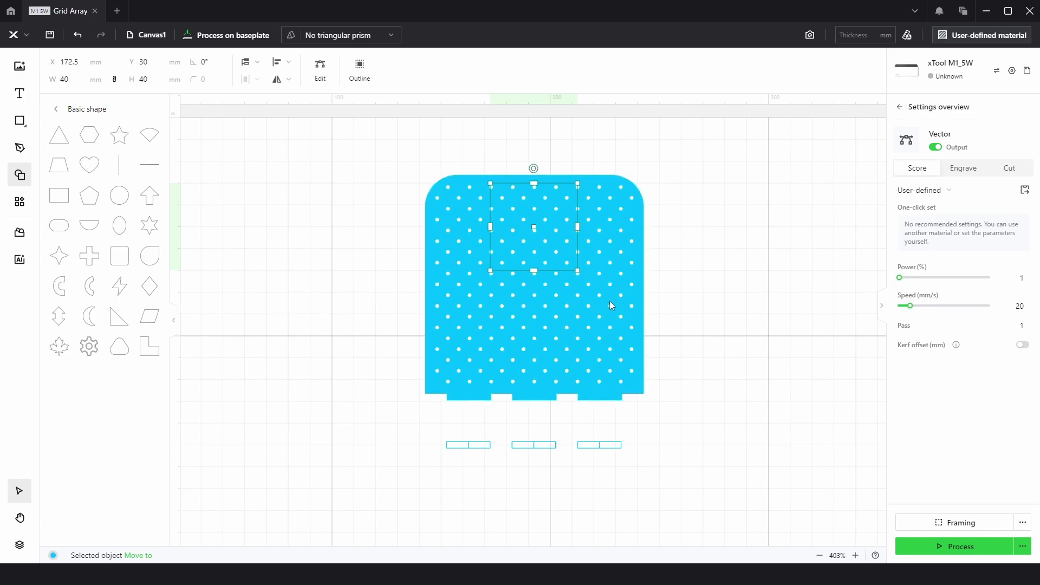
click(281, 63)
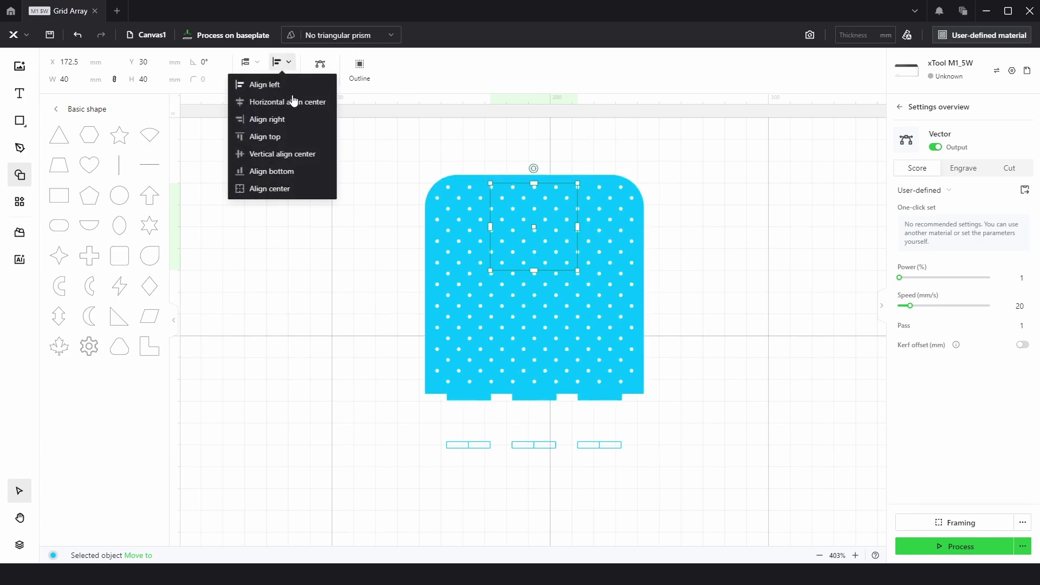
click(281, 187)
Step: Set the rounded square's width to 100 mm and centre it again
click(579, 326)
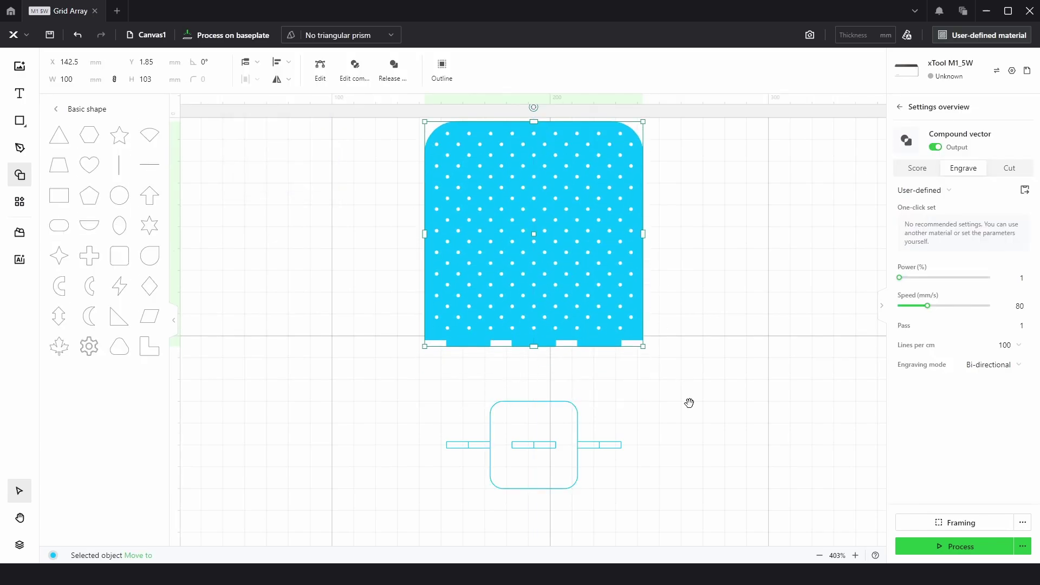
scroll(556, 279, down, 5)
scroll(557, 279, up, 5)
click(529, 260)
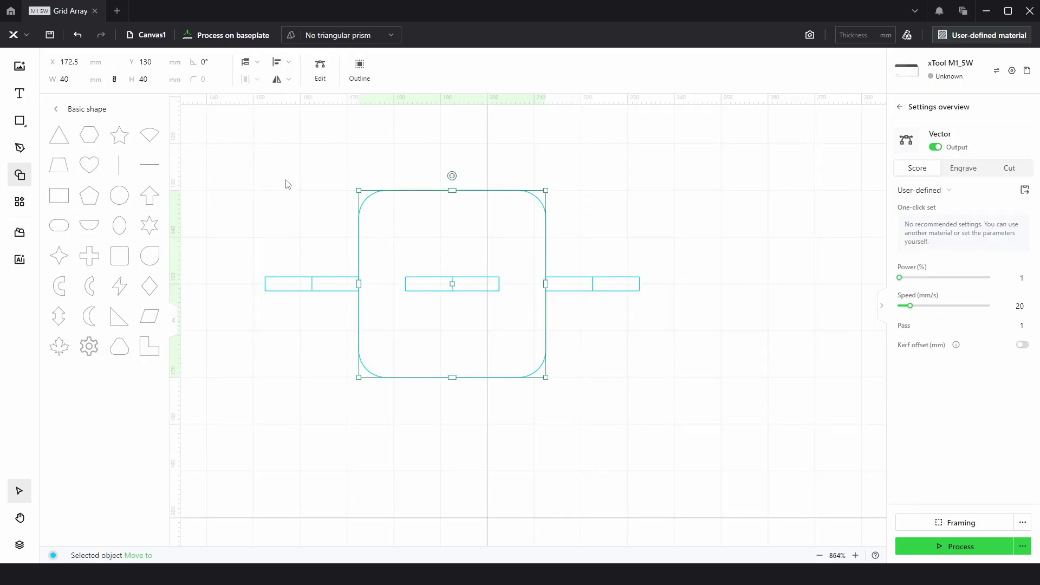
click(54, 79)
text(100)
key(Return)
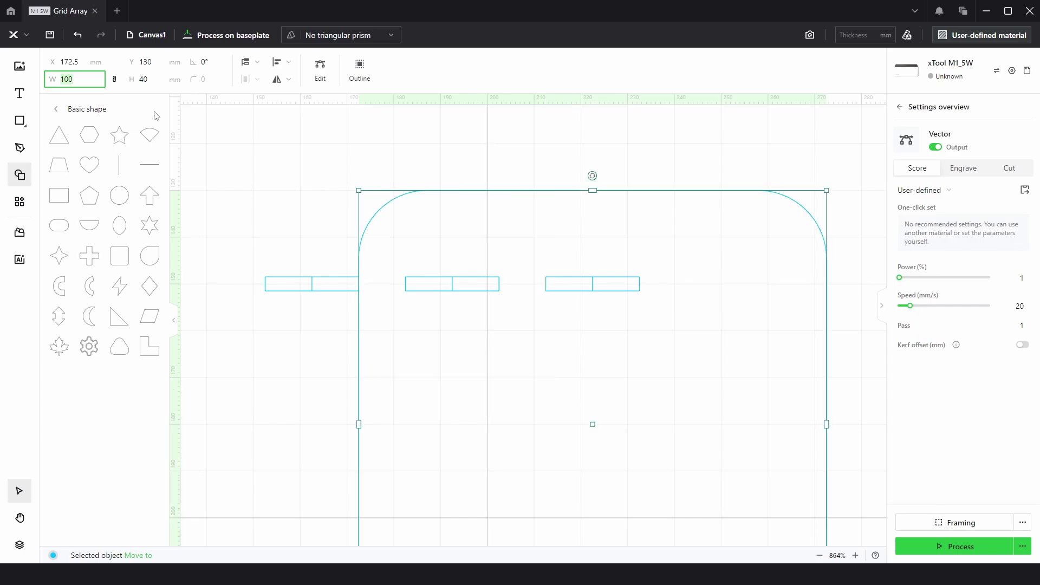
click(282, 61)
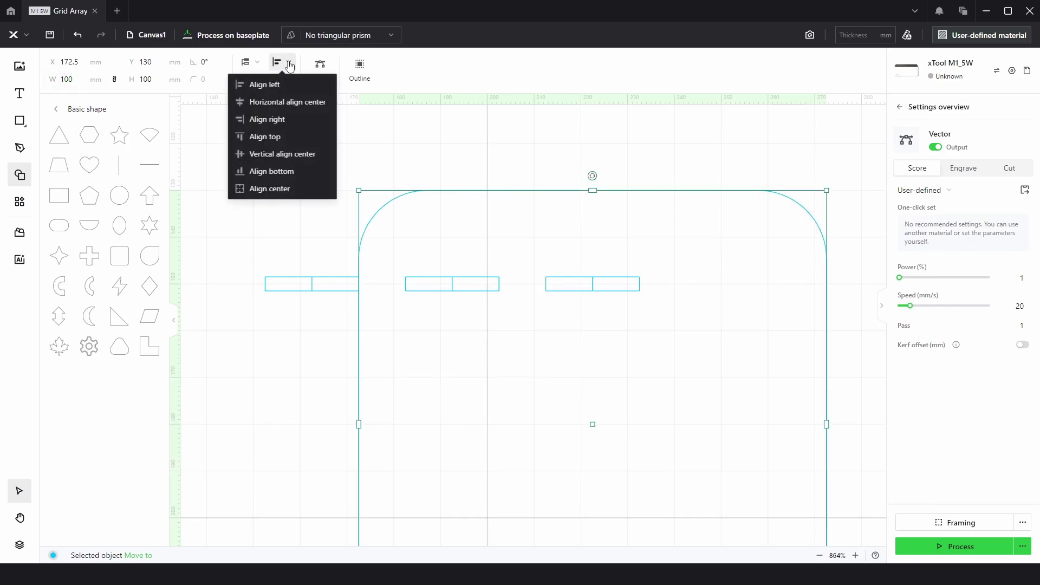
click(278, 188)
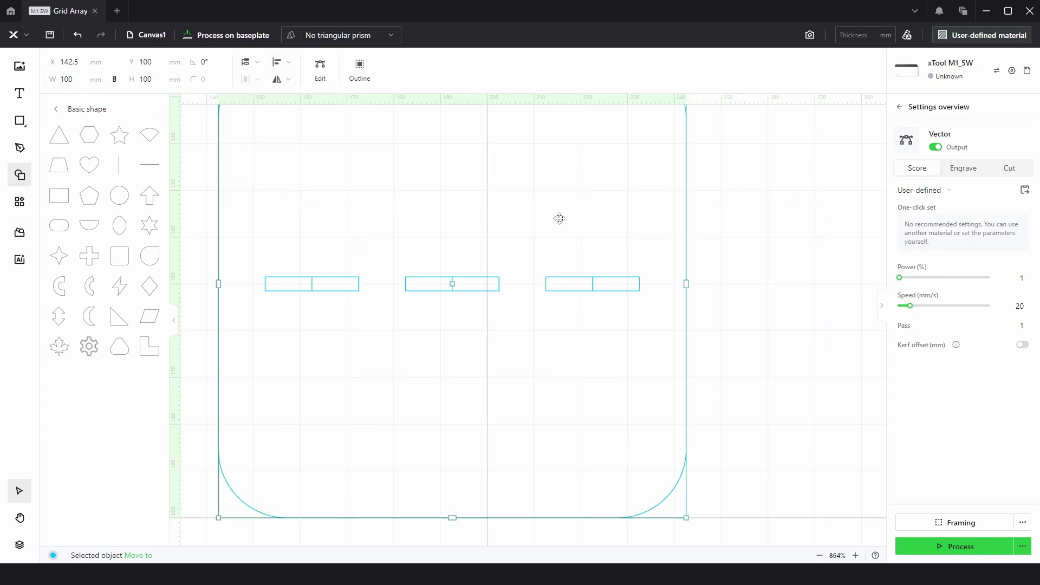
Step: Drag the dotted panel upward, clear of the rounded square
scroll(543, 308, down, 4)
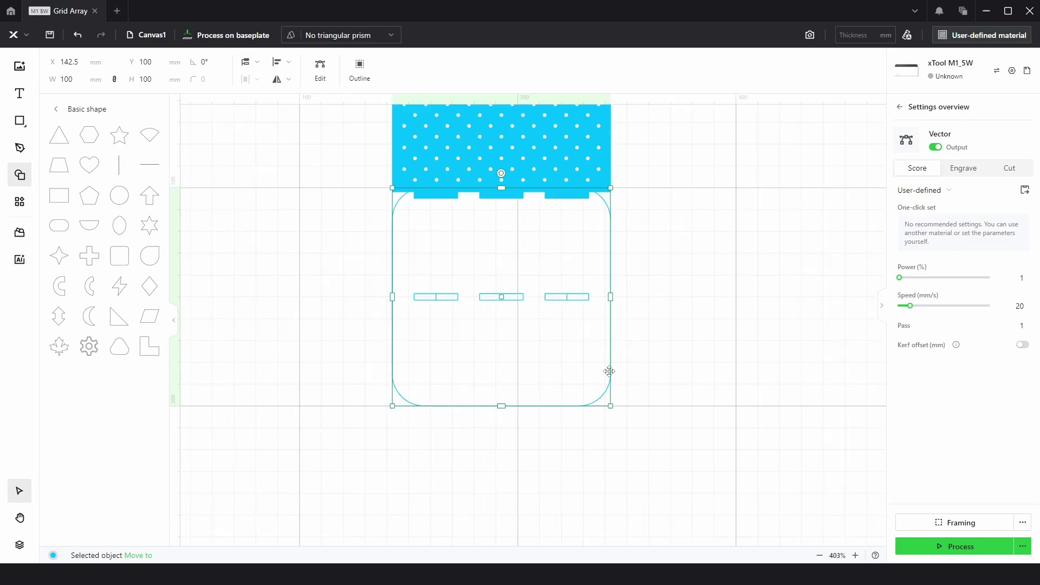
click(639, 203)
drag(603, 187, 604, 127)
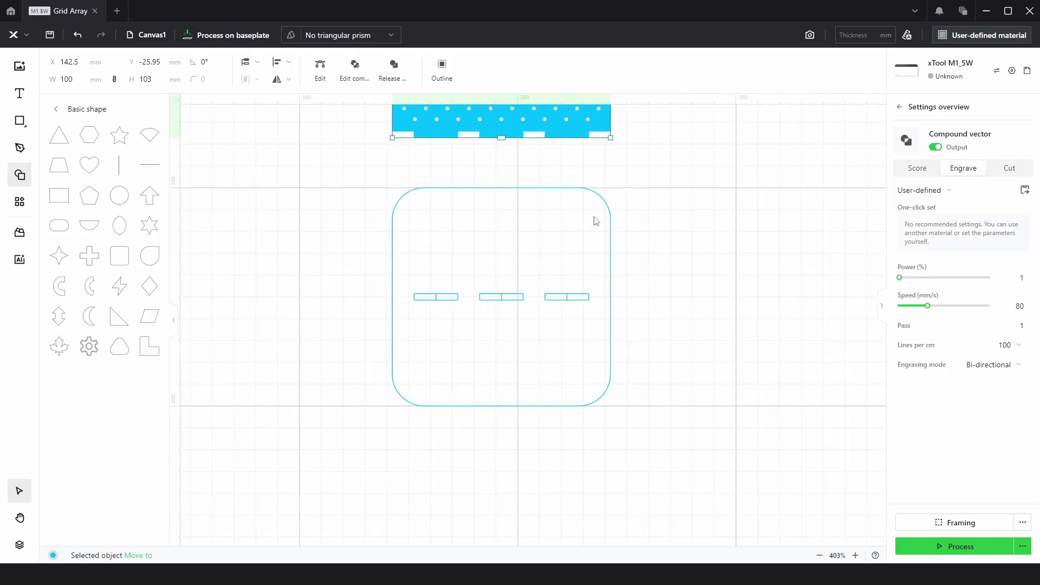
scroll(548, 277, up, 2)
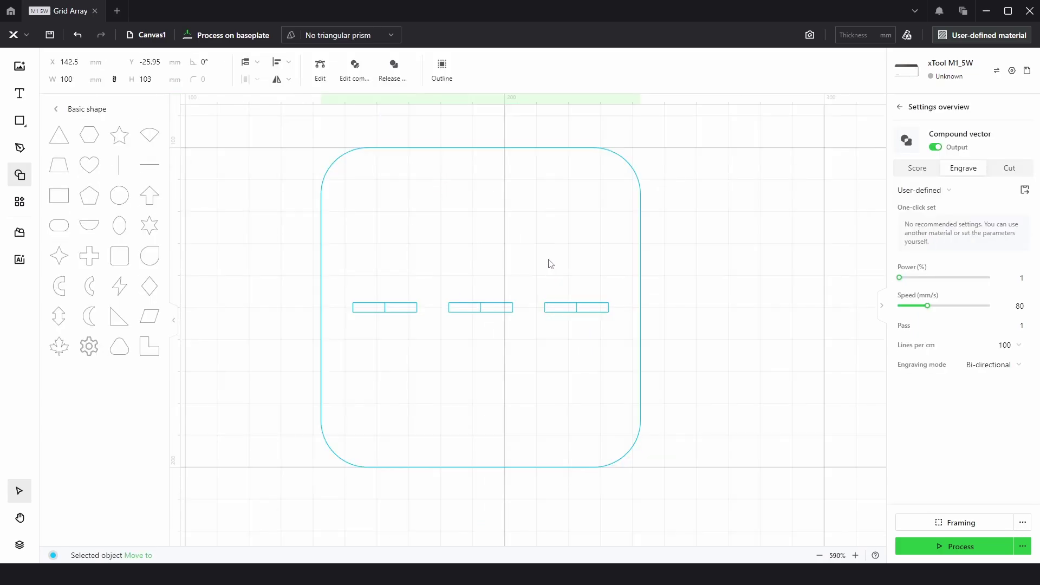
click(423, 169)
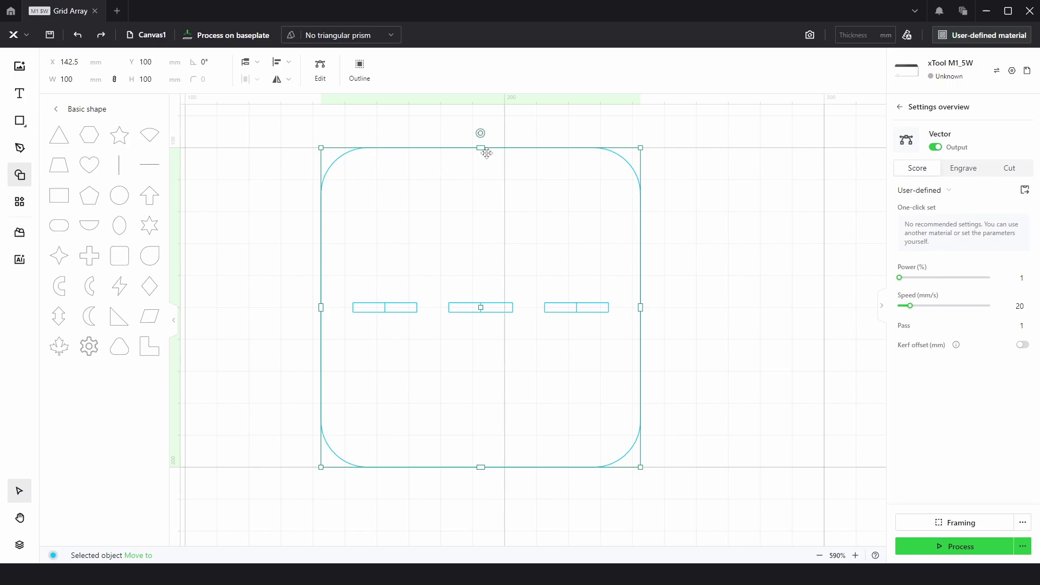
drag(481, 147, 480, 220)
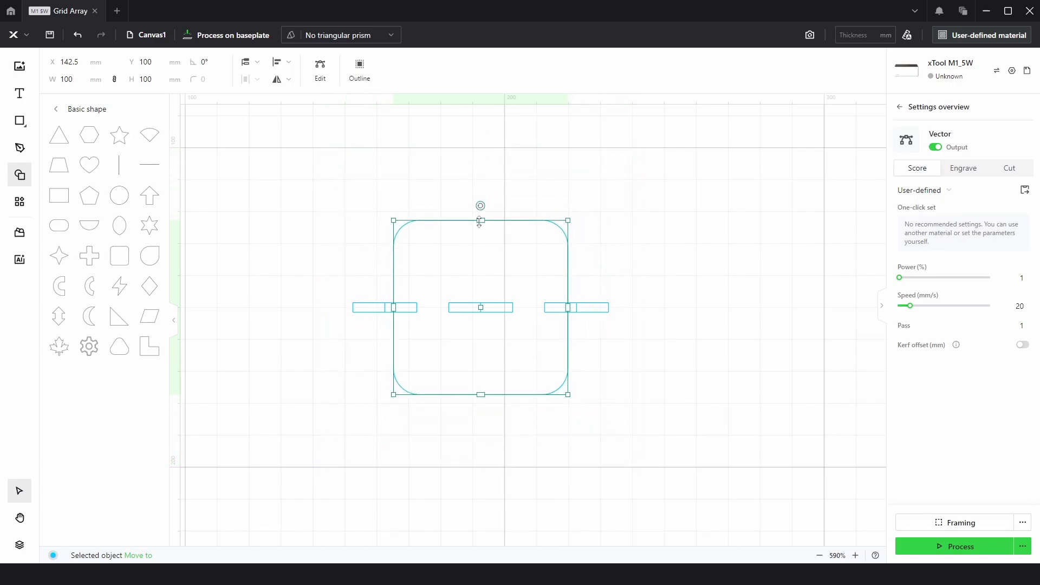
key(ctrl+z)
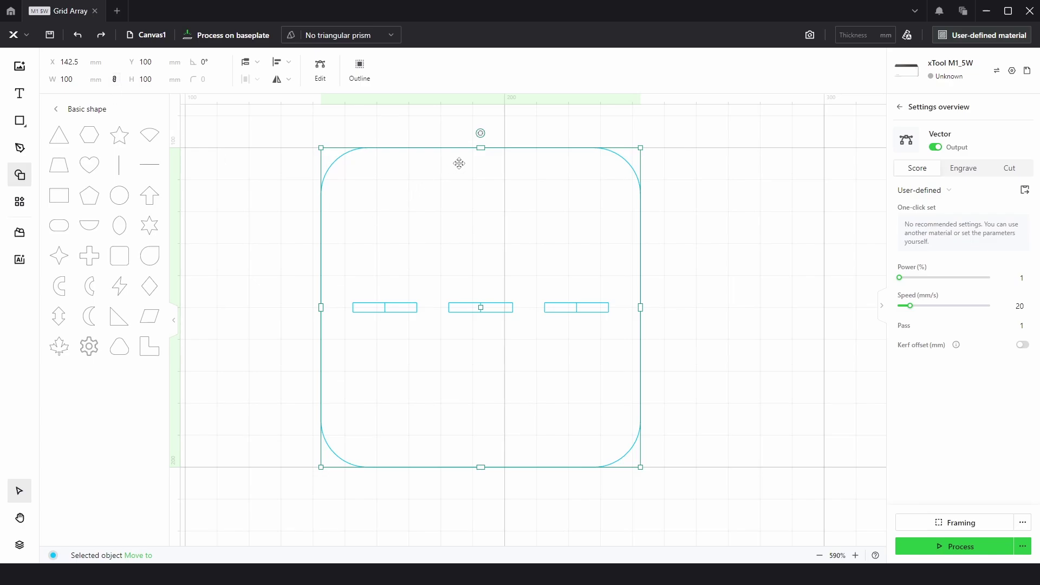
drag(480, 147, 483, 206)
key(ctrl+z)
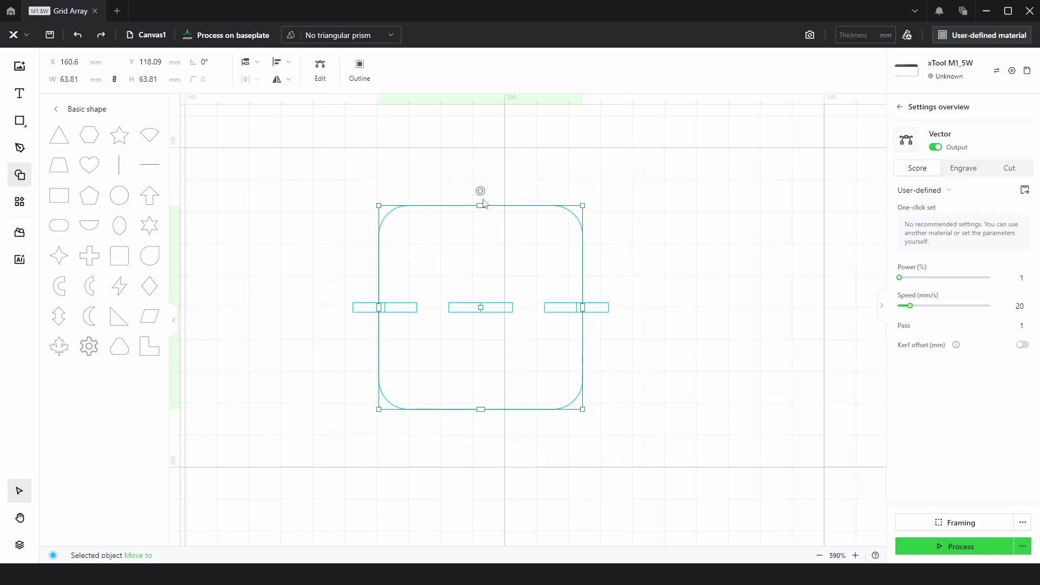
click(113, 80)
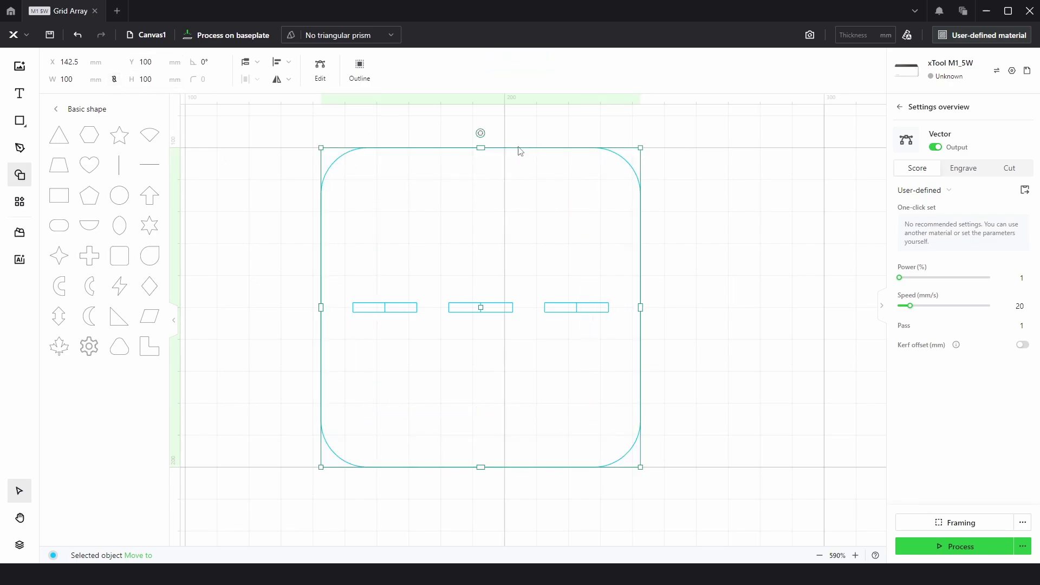
drag(480, 147, 491, 373)
click(670, 408)
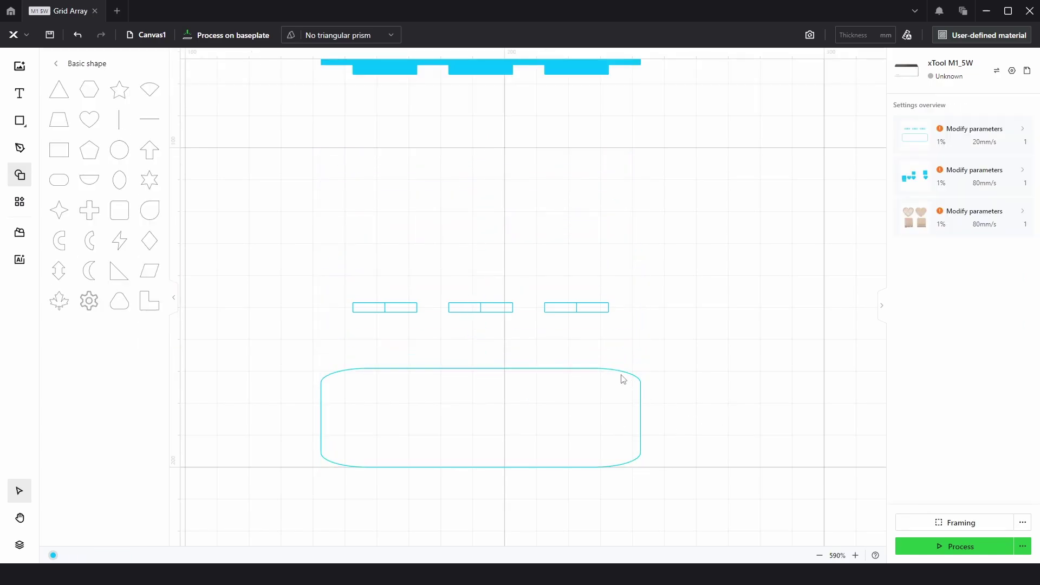
key(ctrl+z)
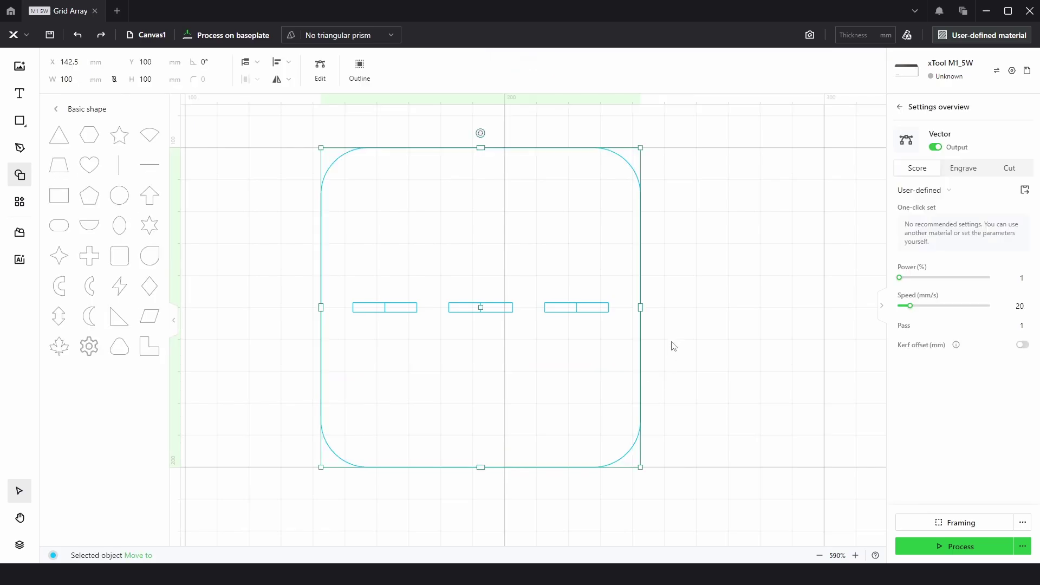
Step: In node editing, nudge the rounded square's top nodes downward
click(321, 68)
drag(253, 124, 739, 239)
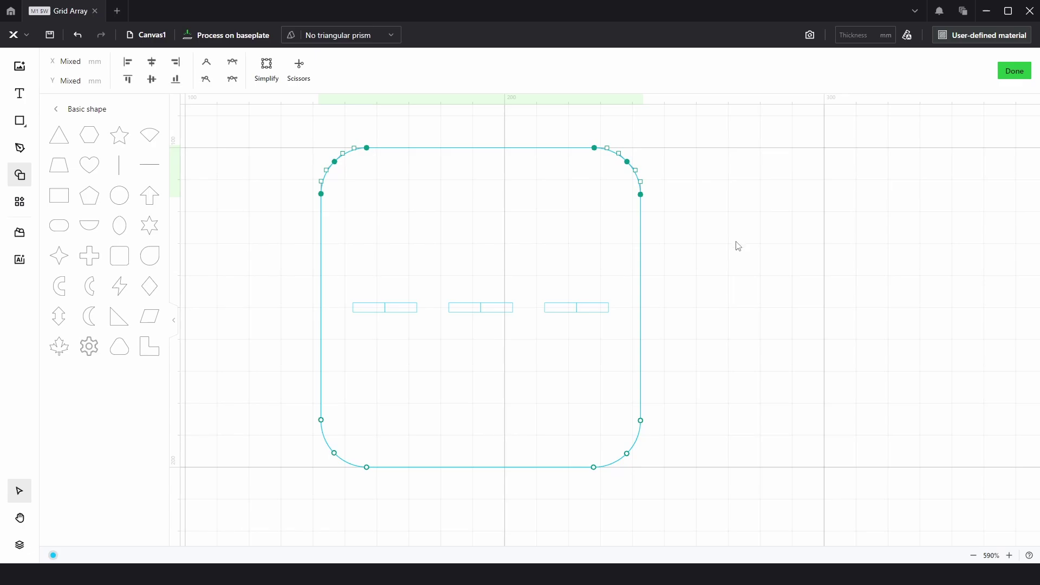
key(Down)
key(Down)
key(Down)
key(Down)
key(Down)
key(Down)
key(Down)
key(Down)
key(Down)
key(Down)
key(Down)
key(Down)
key(Down)
key(Down)
key(Down)
key(Down)
key(Down)
key(Down)
key(Down)
key(Down)
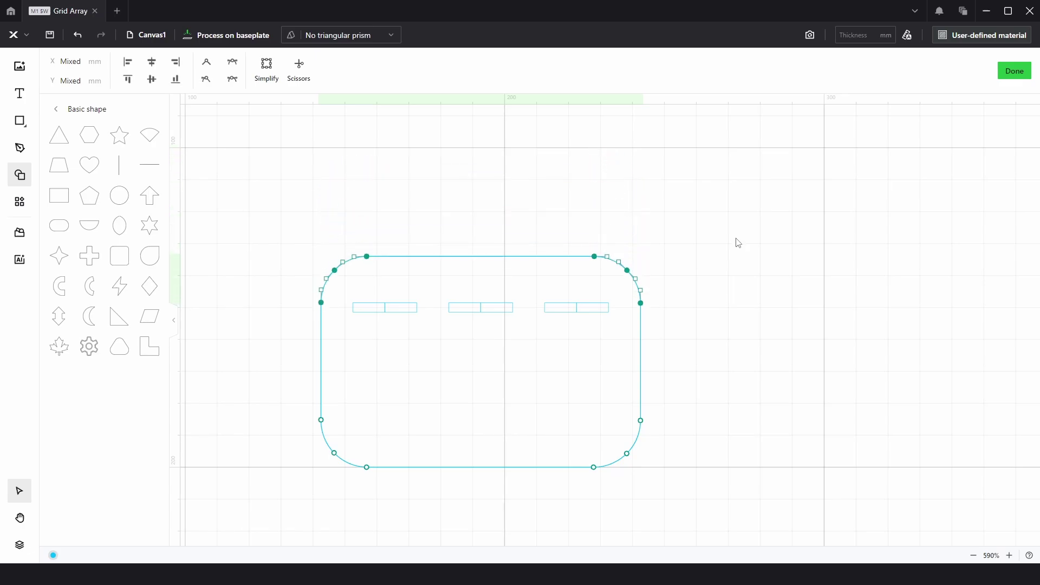
key(Up)
click(728, 327)
Step: Raise the bottom nodes so the outline wraps tightly around the slot row
drag(236, 505, 740, 391)
key(Up)
key(Up)
key(Up)
key(Up)
key(Up)
key(Up)
key(Up)
key(Up)
key(Up)
key(Up)
key(Up)
key(Up)
key(Up)
key(Up)
key(Up)
key(Up)
key(Up)
key(Up)
key(Up)
key(Up)
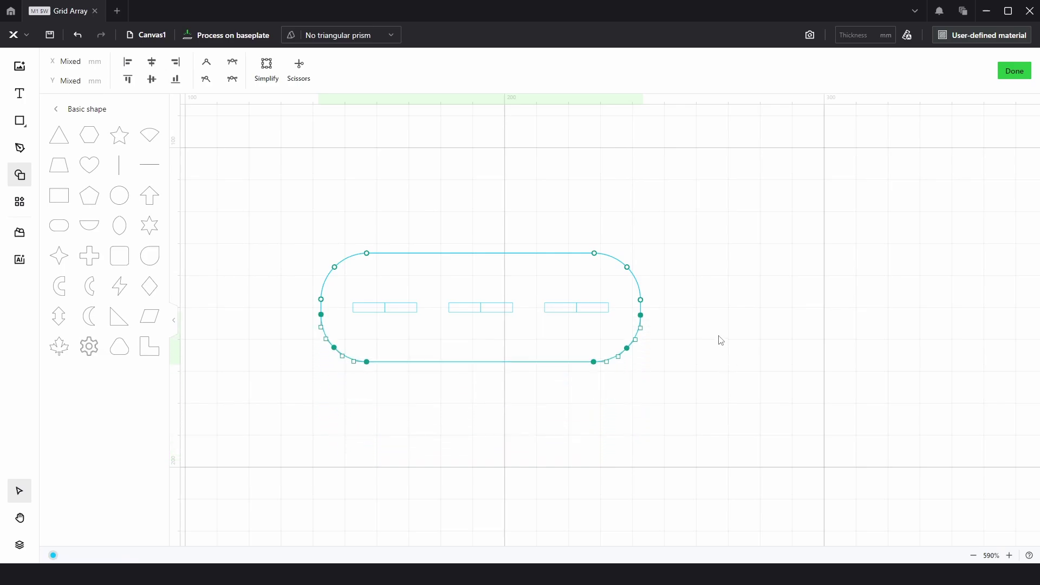
key(Up)
key(Up)
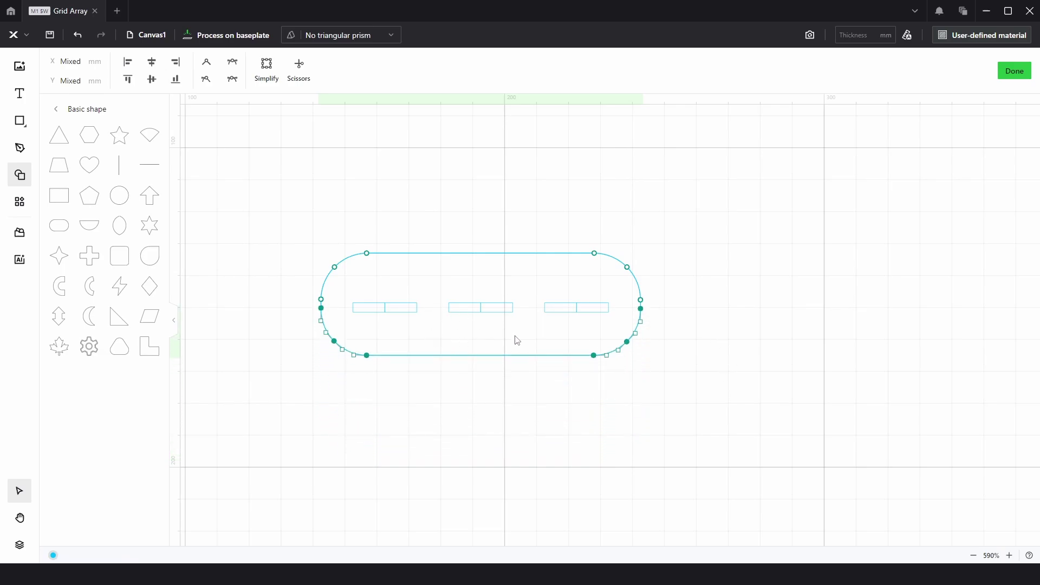
scroll(350, 302, up, 5)
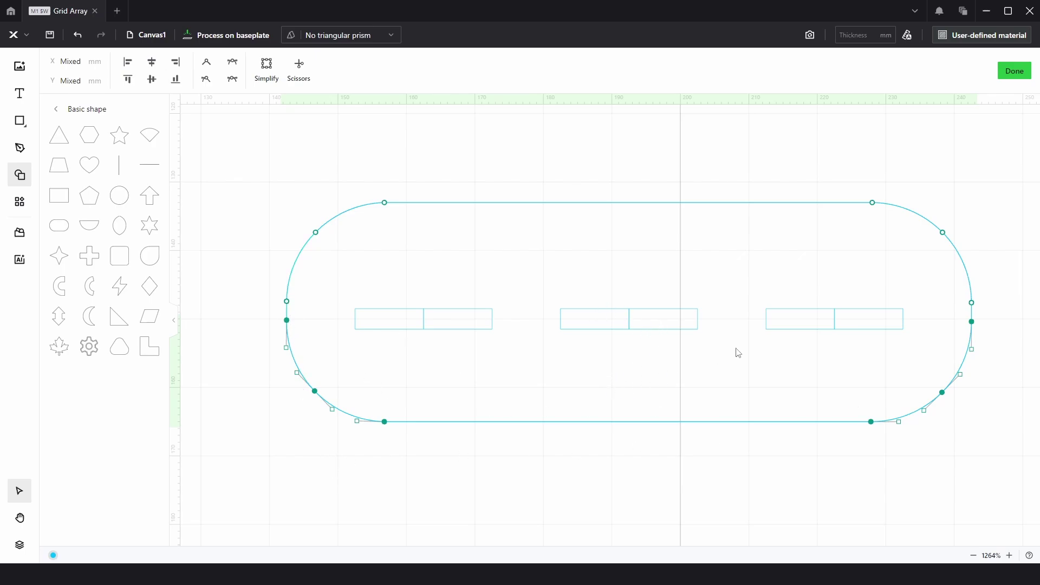
scroll(699, 450, right, 3)
scroll(700, 451, down, 1)
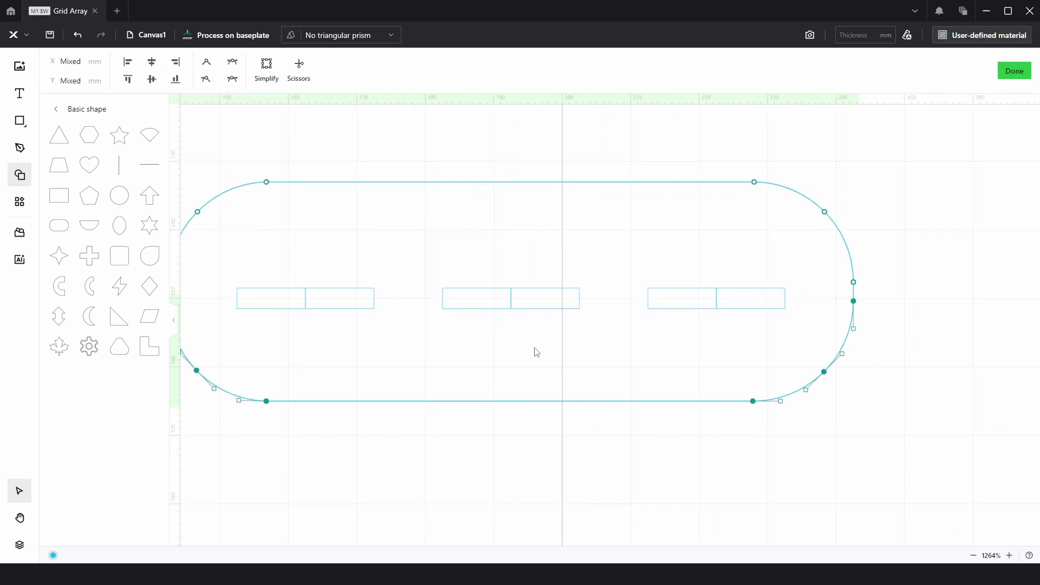
Step: Finish node editing and centre-align the pill outline on the canvas
click(1014, 71)
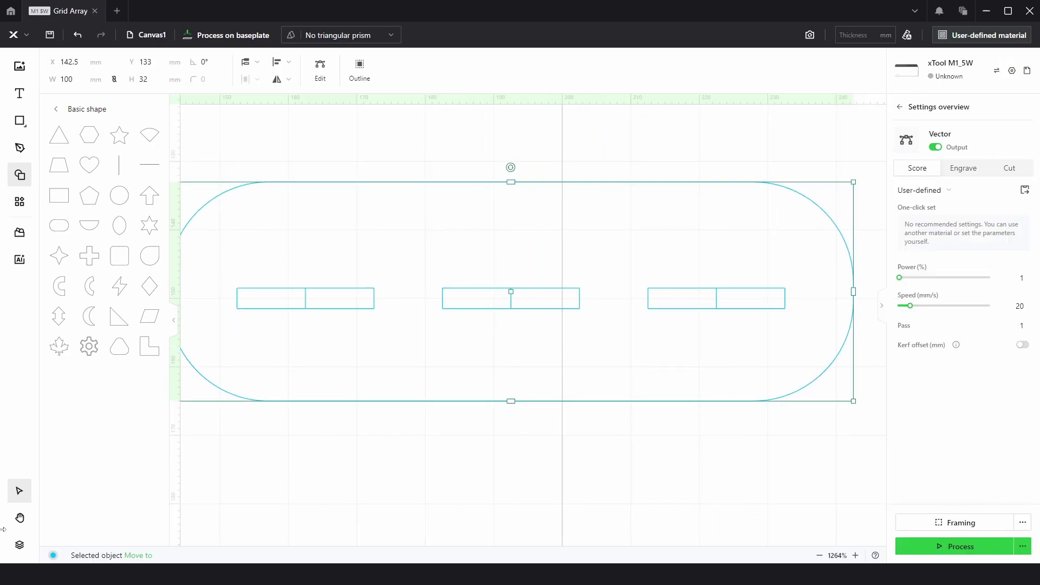
click(22, 179)
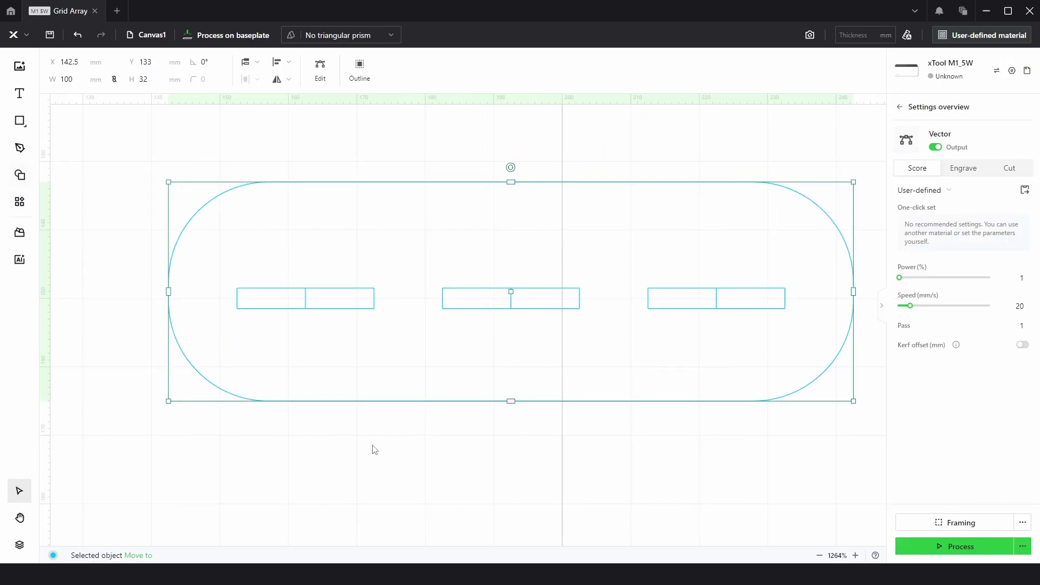
click(401, 453)
scroll(524, 439, down, 3)
drag(744, 432, 689, 363)
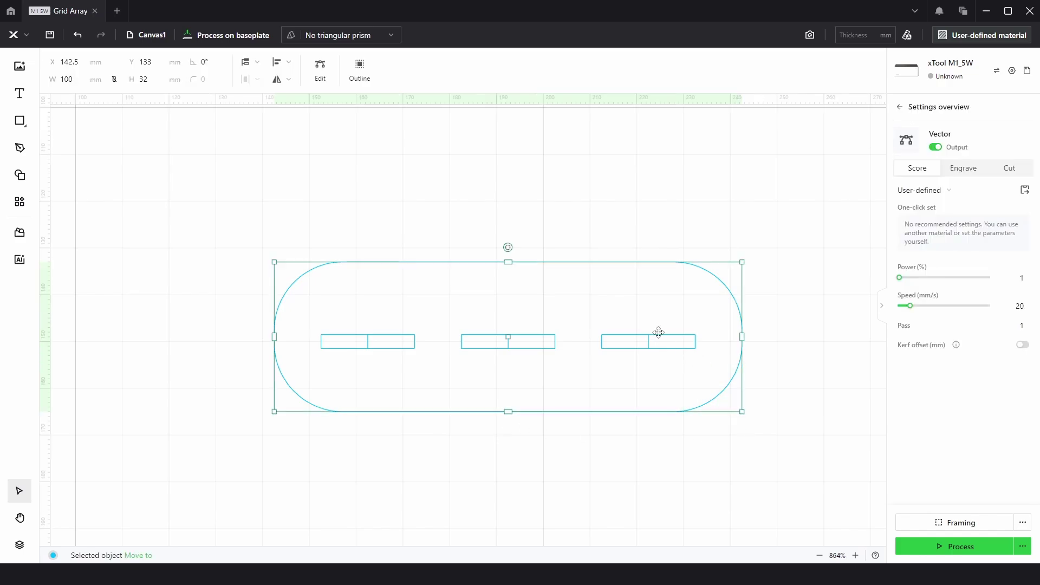
click(283, 62)
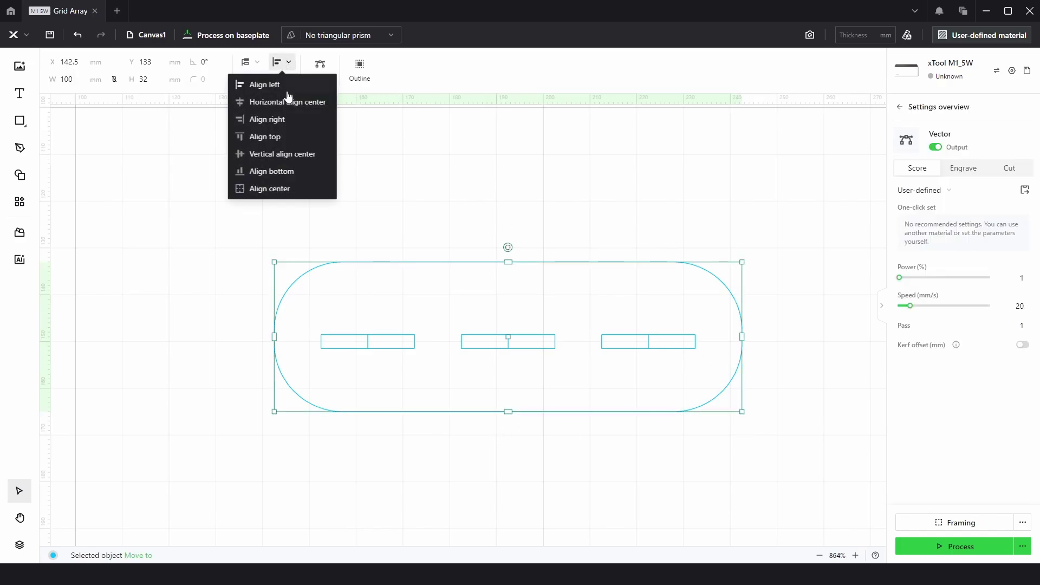
click(270, 190)
click(789, 358)
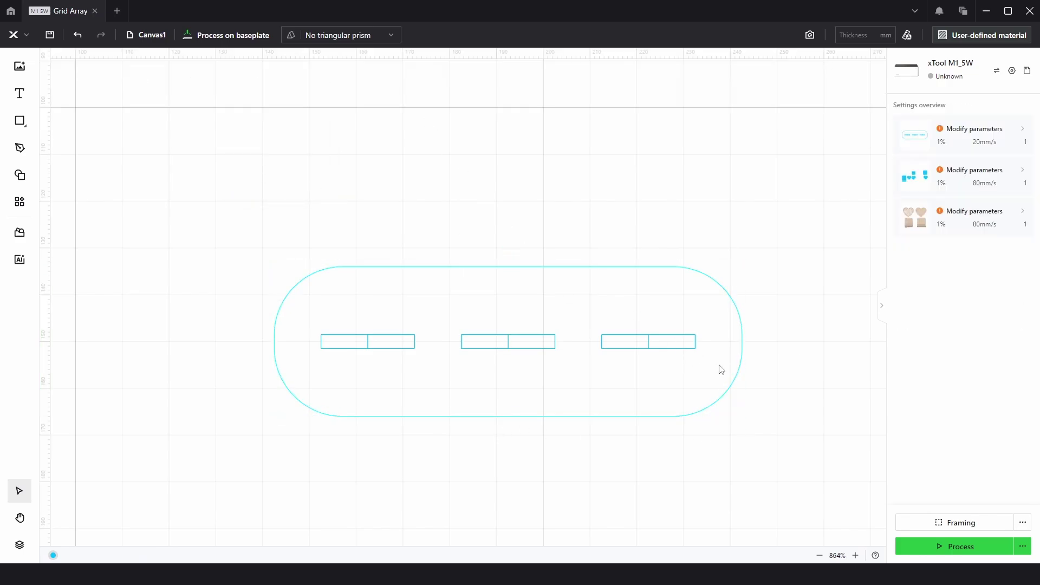
Step: Combine the row of slot rectangles into one compound vector
drag(676, 366, 351, 317)
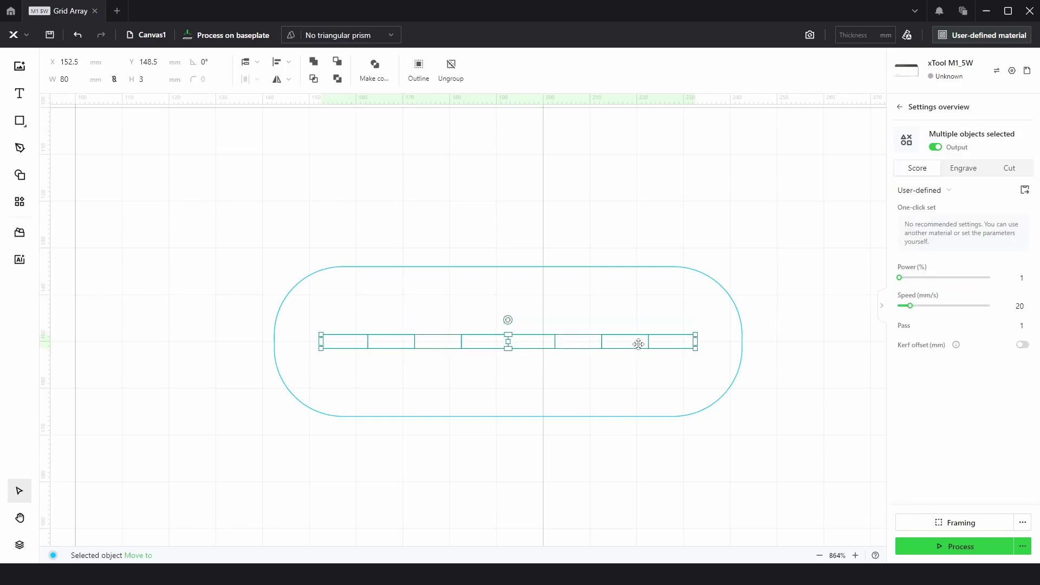
click(316, 63)
click(765, 360)
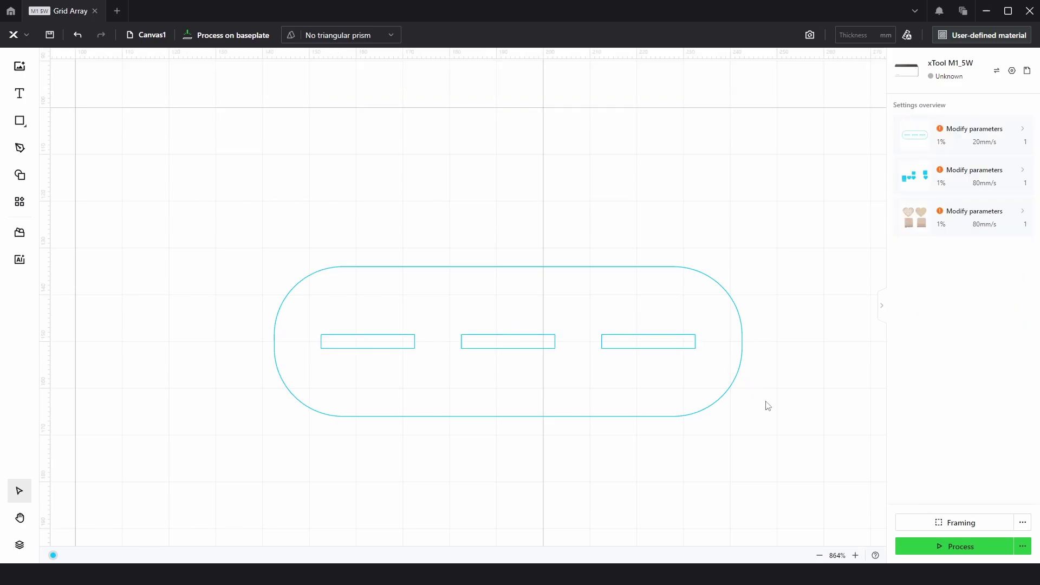
Step: Make the pill outline and slots one compound vector set to Engrave
drag(783, 421, 670, 204)
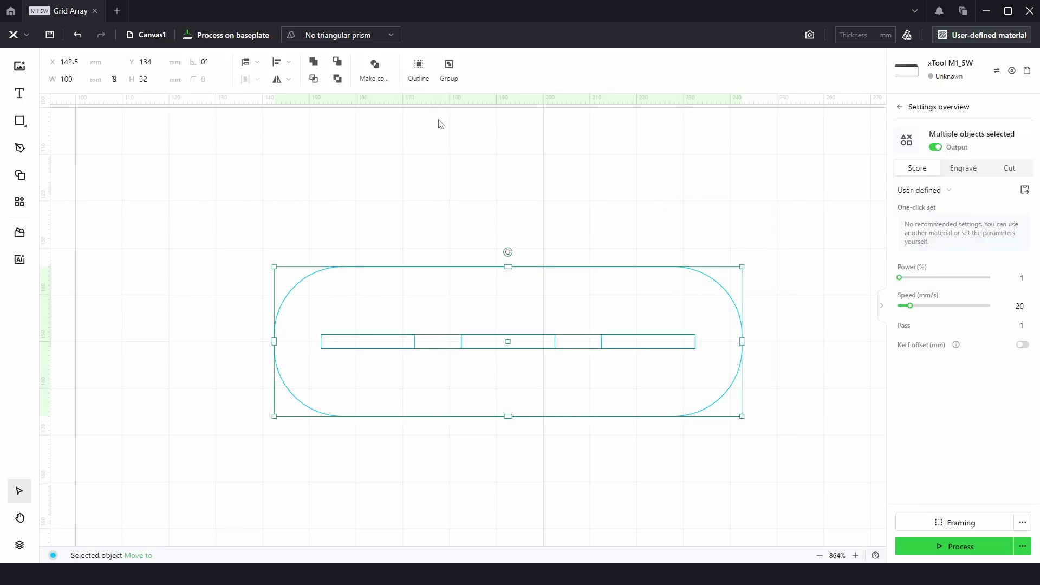
click(375, 68)
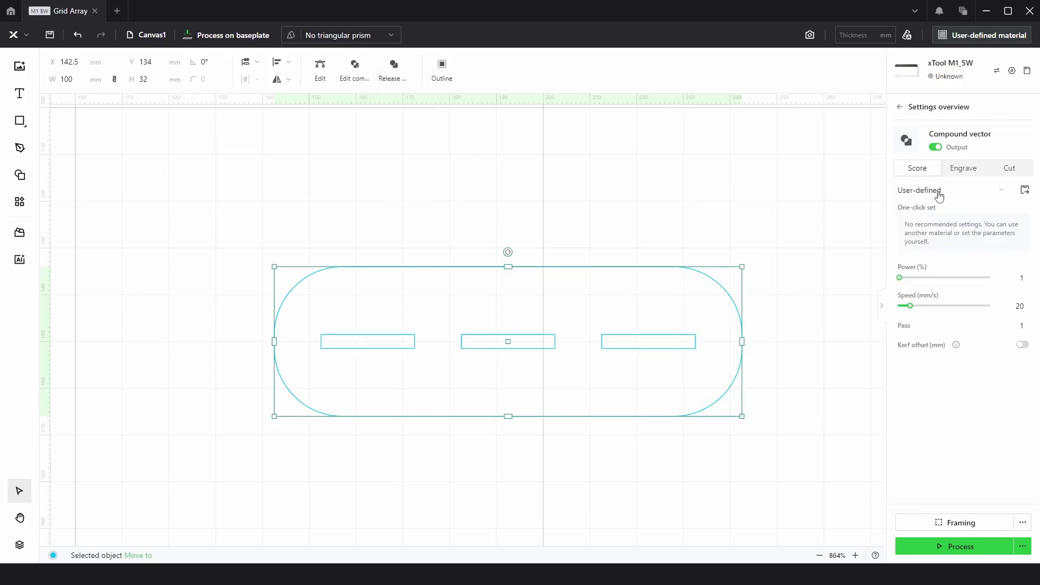
click(961, 169)
scroll(487, 298, down, 4)
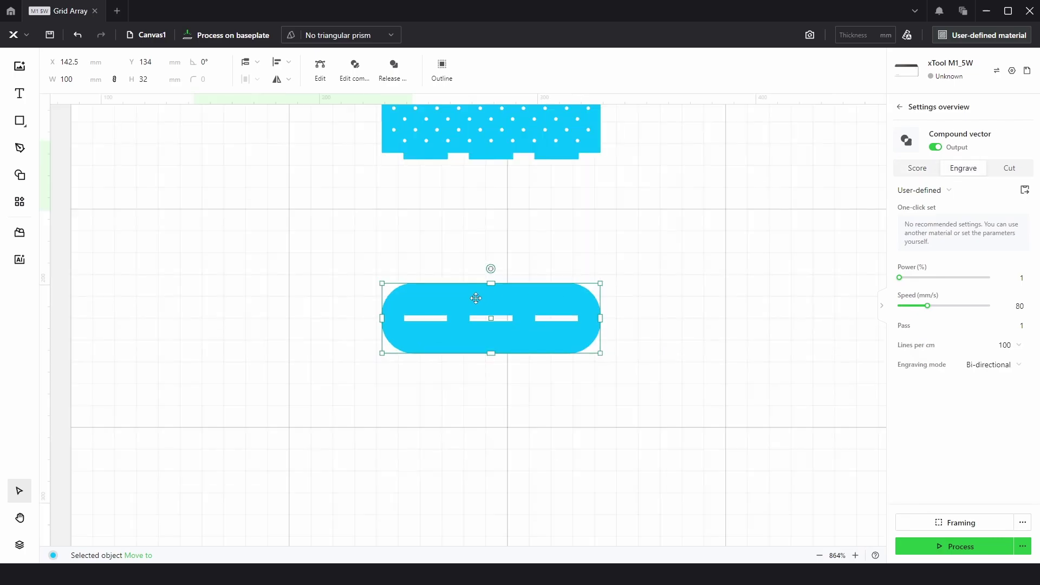
drag(650, 218, 651, 287)
drag(573, 204, 603, 313)
Step: Draw a rectangle, size it to 72 × 3 mm and set it to Engrave
click(624, 408)
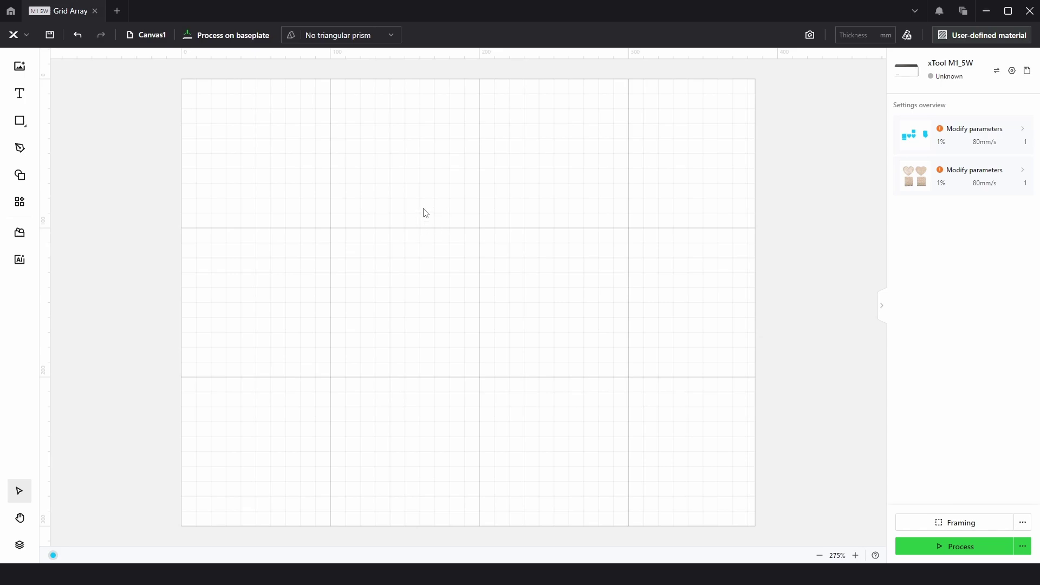
mouse_move(20, 120)
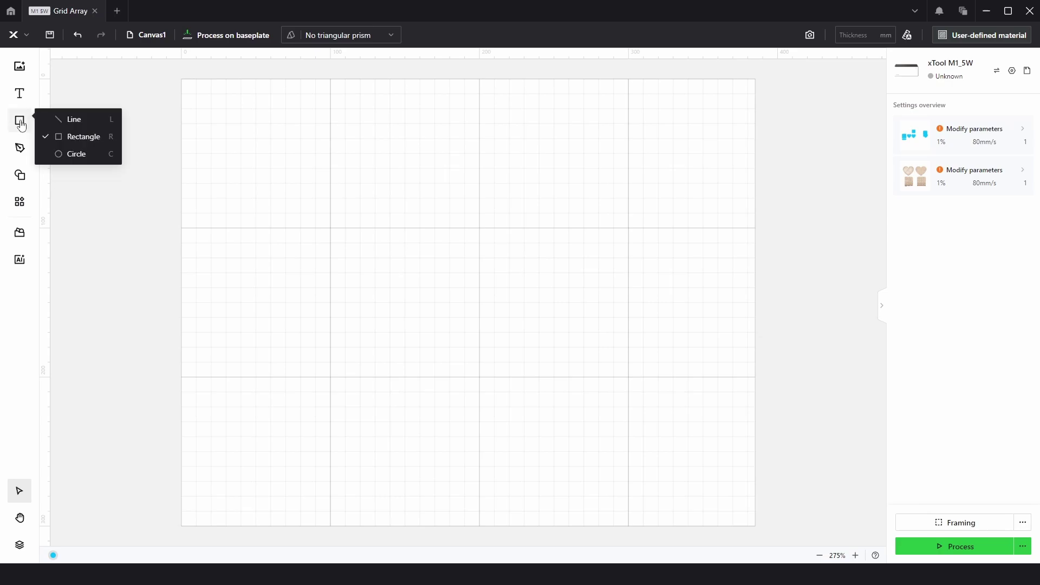
click(76, 138)
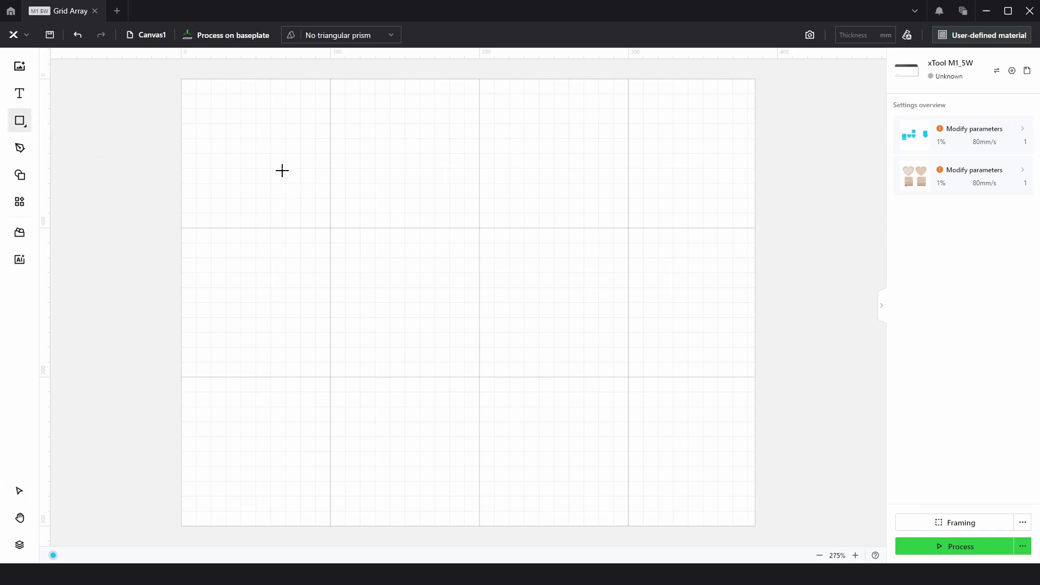
drag(265, 163, 406, 172)
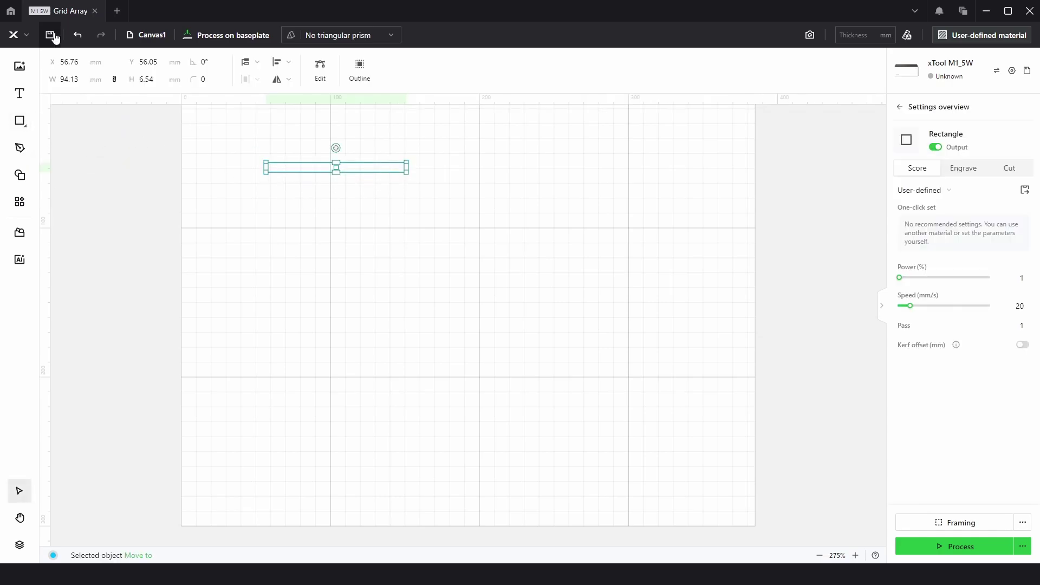
click(47, 79)
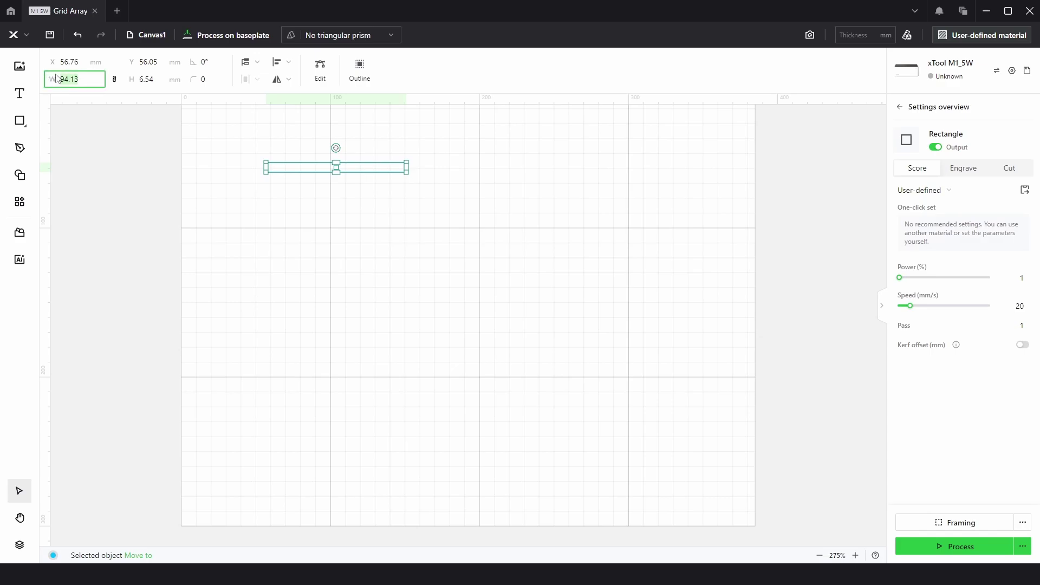
text(72)
key(Return)
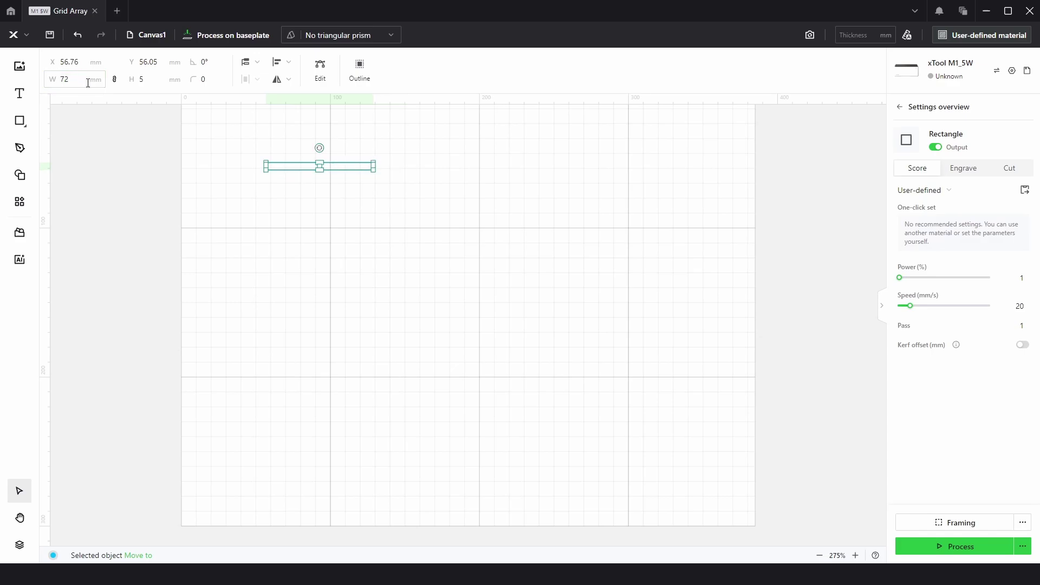
click(141, 80)
text(3)
key(Return)
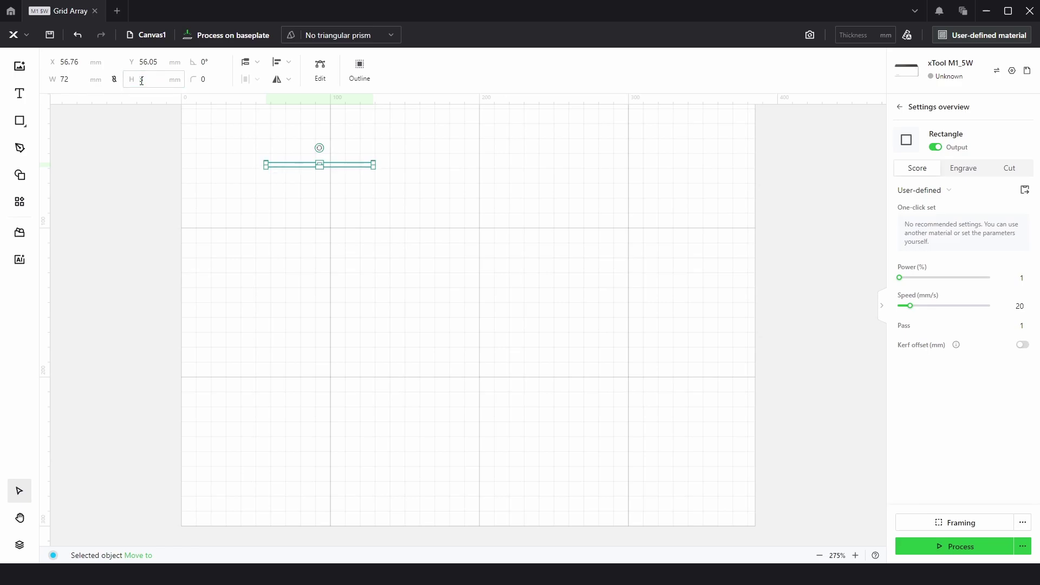
click(948, 170)
Step: Place the 72 × 3 mm bar at X 0, Y 0
scroll(408, 278, up, 3)
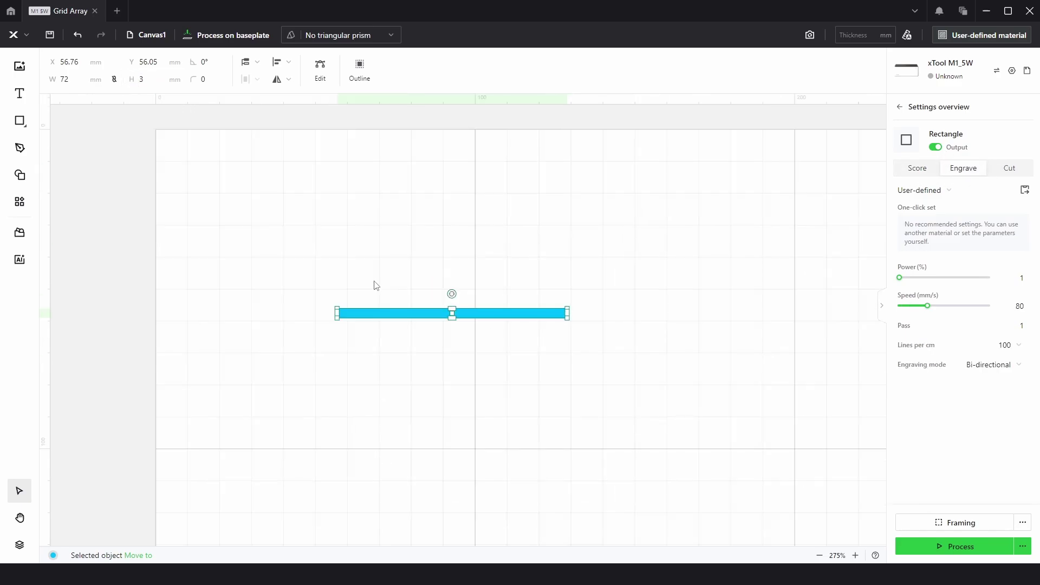
drag(415, 312, 248, 181)
click(48, 63)
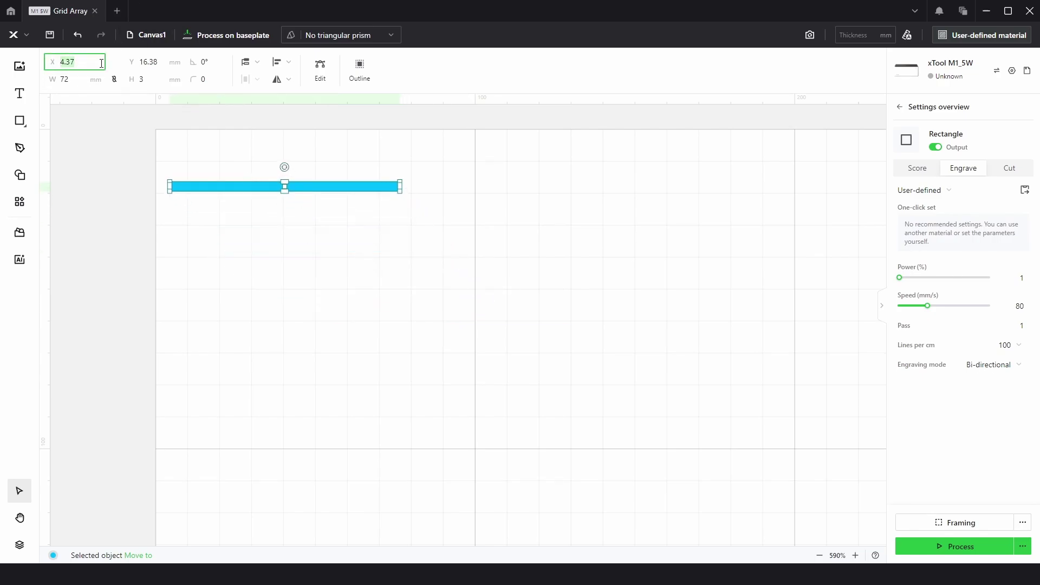
text(0)
key(Tab)
text(0)
key(Return)
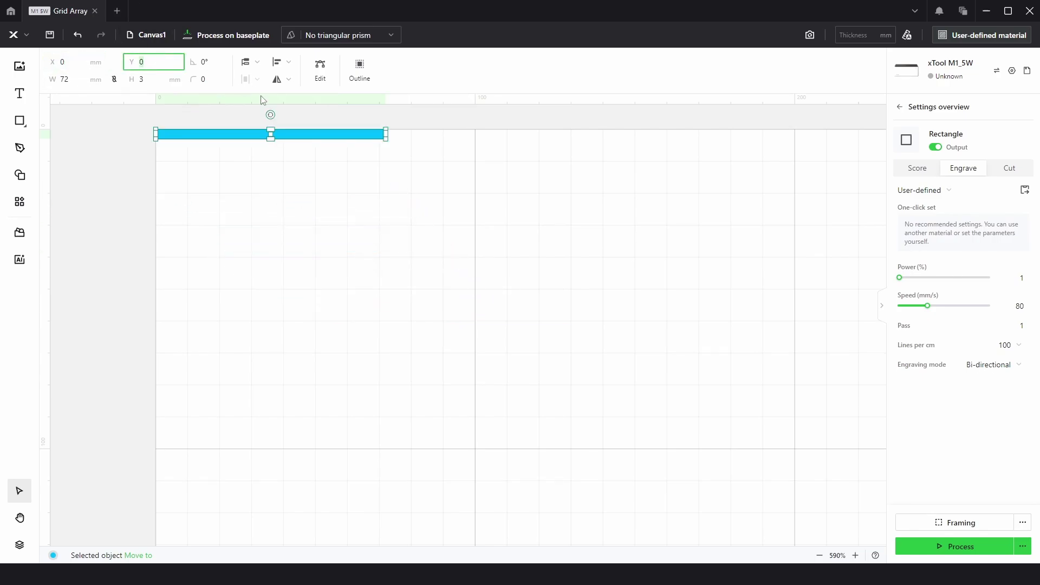
click(474, 256)
Step: Duplicate the bar, rotate the copy 90° and position it at X 0, Y 0
click(342, 135)
key(ctrl+d)
drag(354, 153, 341, 226)
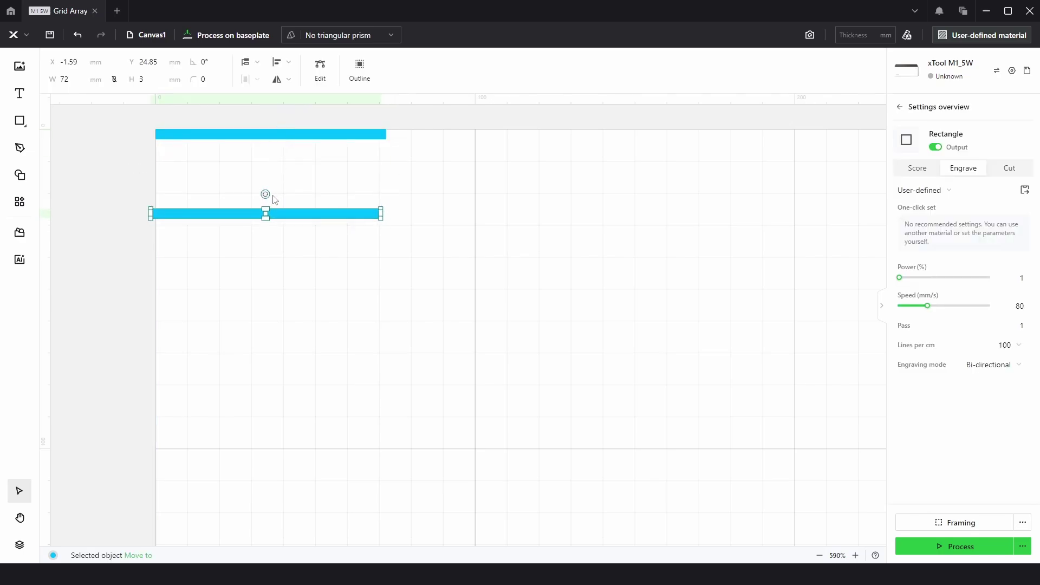
drag(267, 194, 242, 211)
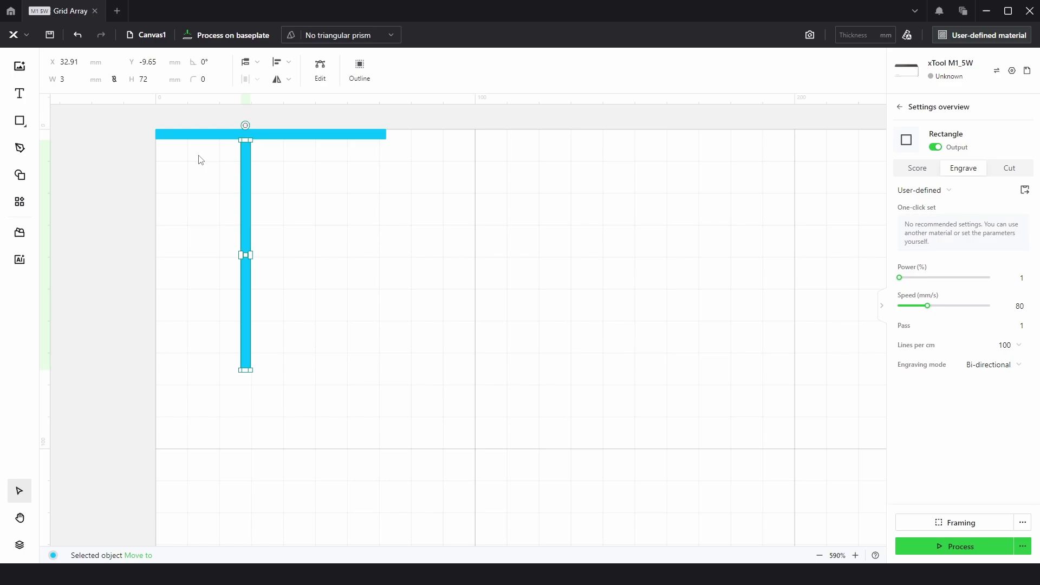
click(76, 69)
text(0)
key(Tab)
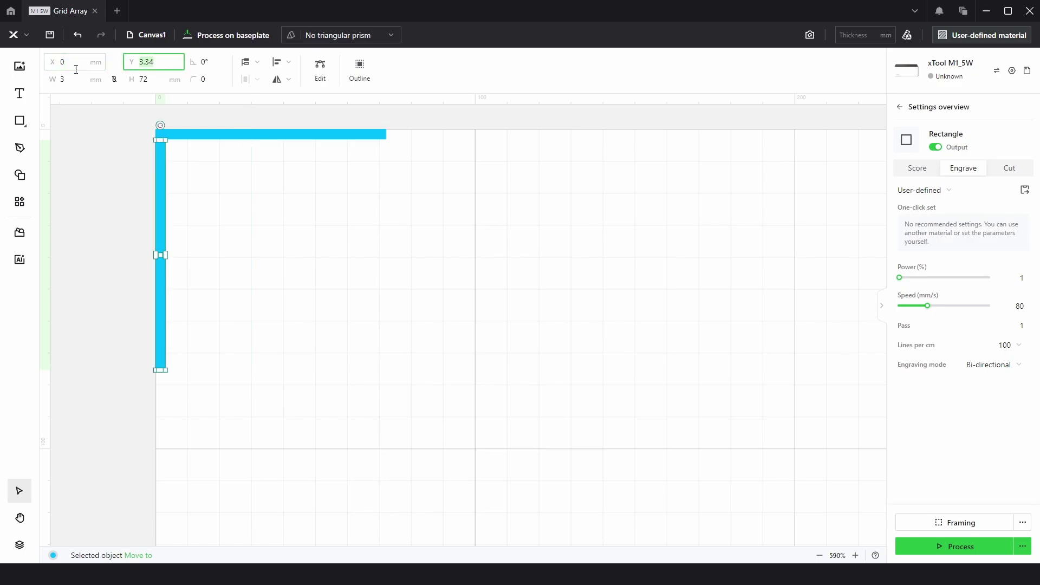
text(0)
key(Return)
click(367, 221)
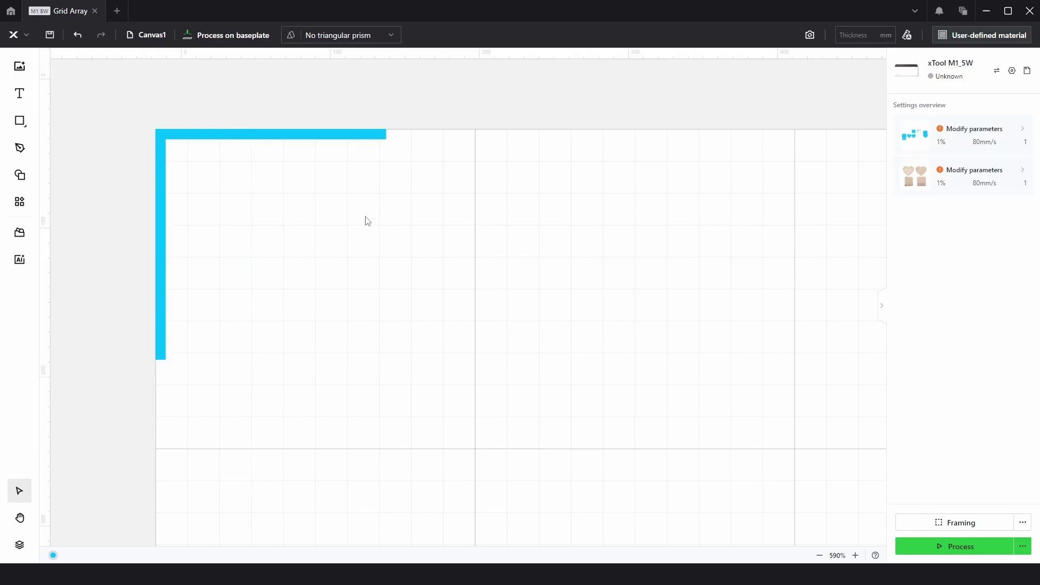
drag(379, 251, 322, 174)
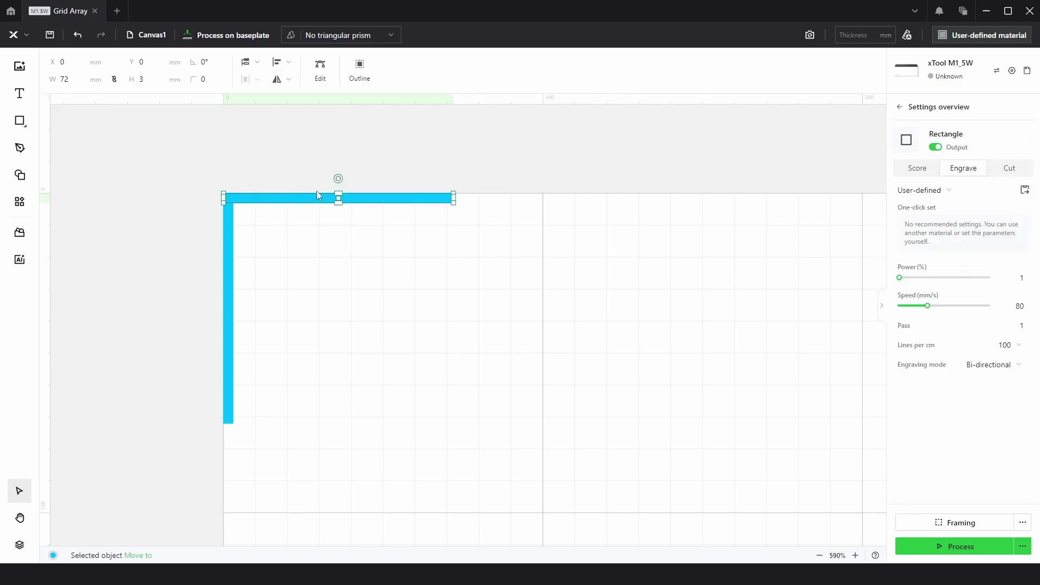
Step: Grid-array the horizontal bar into 1 column and 9 rows with 5 mm row spacing
click(29, 201)
click(88, 144)
click(73, 203)
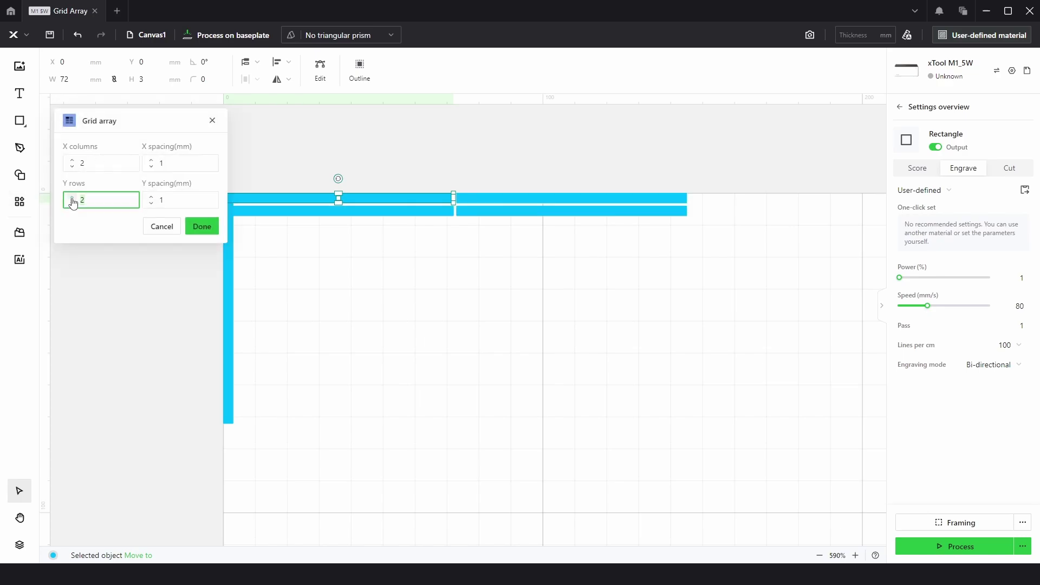
click(72, 165)
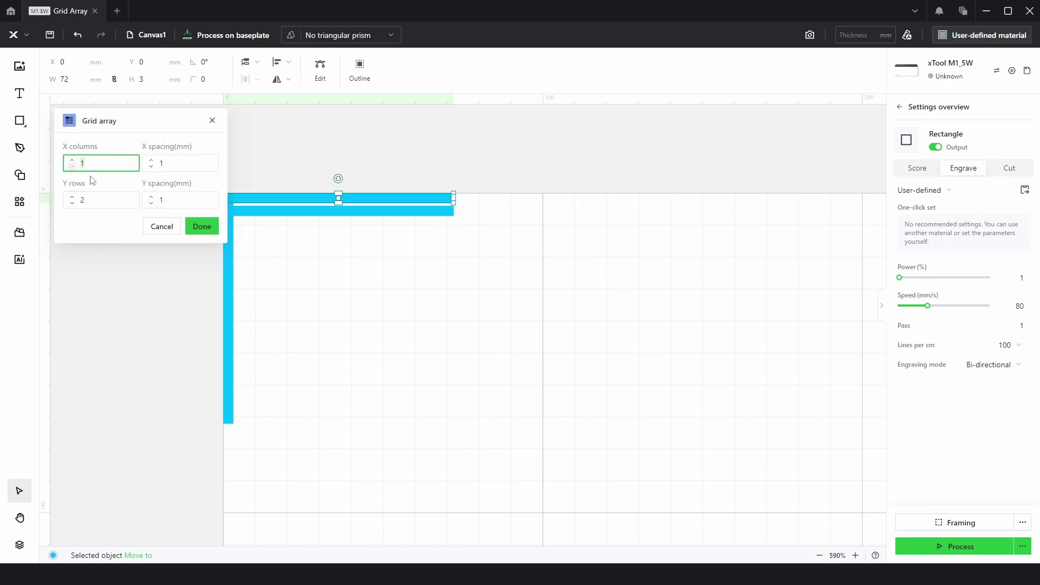
click(72, 197)
click(72, 197)
click(72, 197)
click(72, 198)
click(72, 197)
click(72, 197)
click(72, 197)
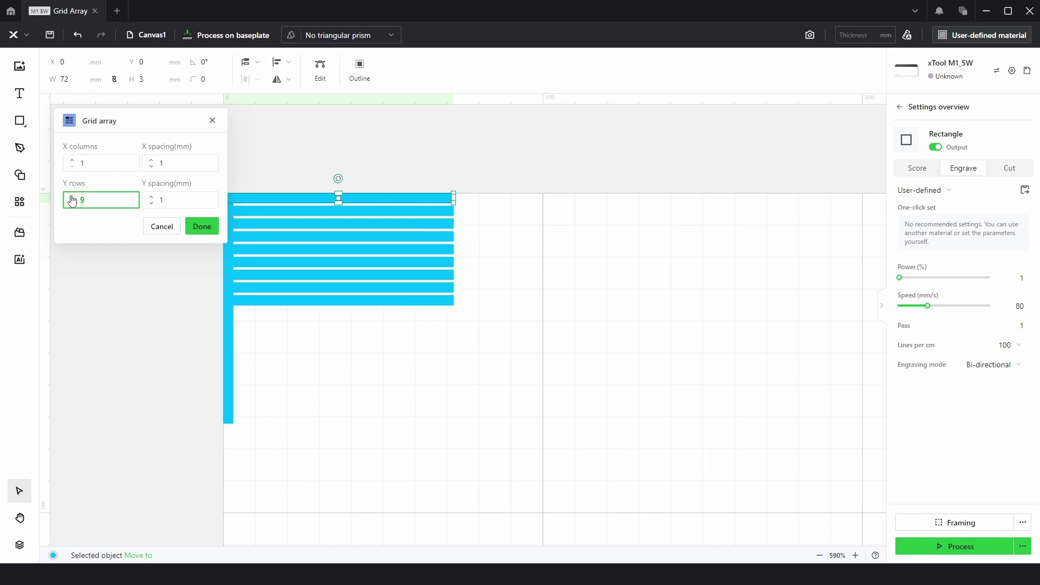
click(152, 197)
click(151, 197)
click(152, 197)
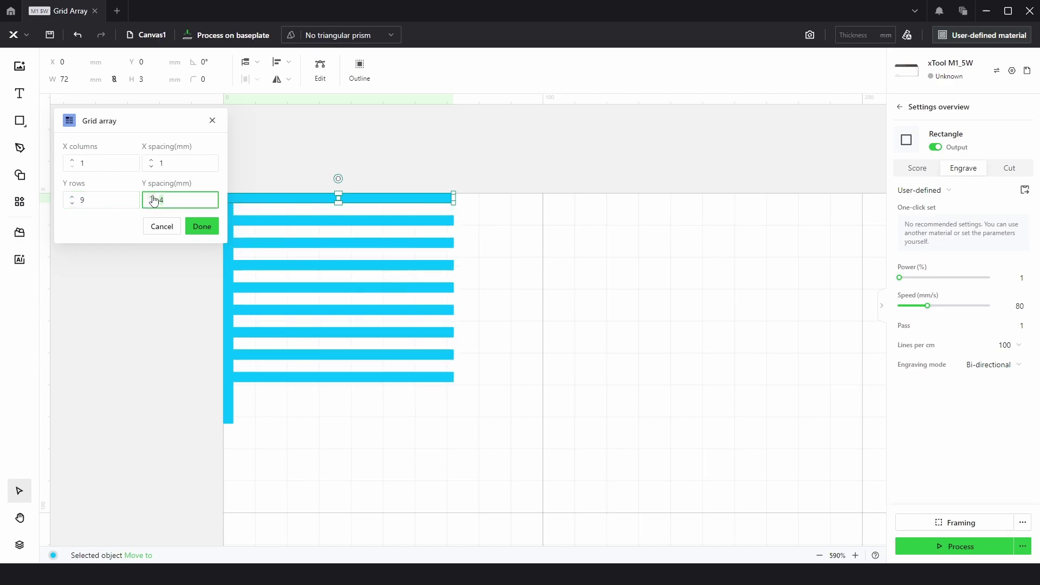
click(152, 197)
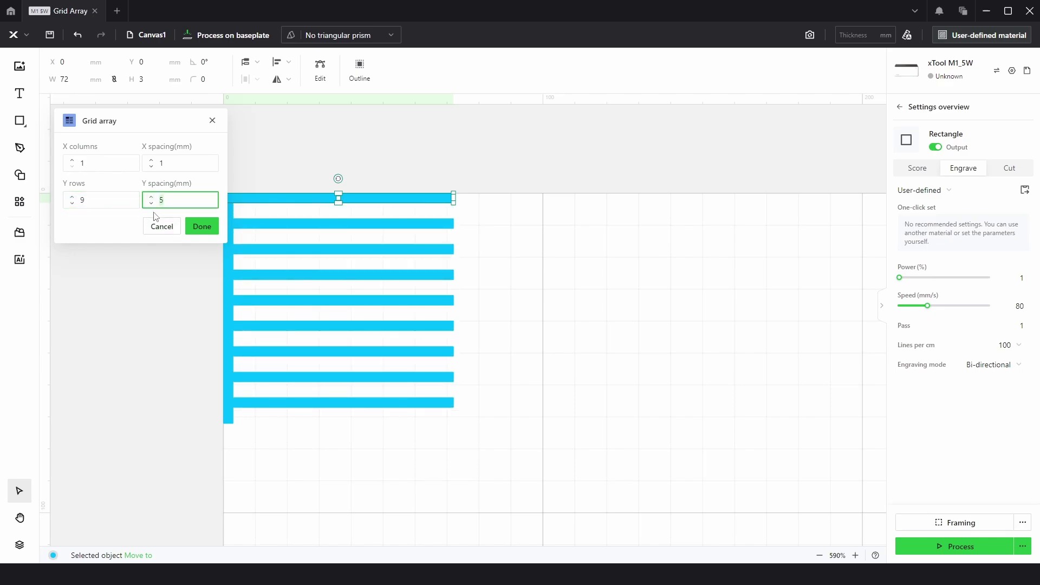
click(194, 230)
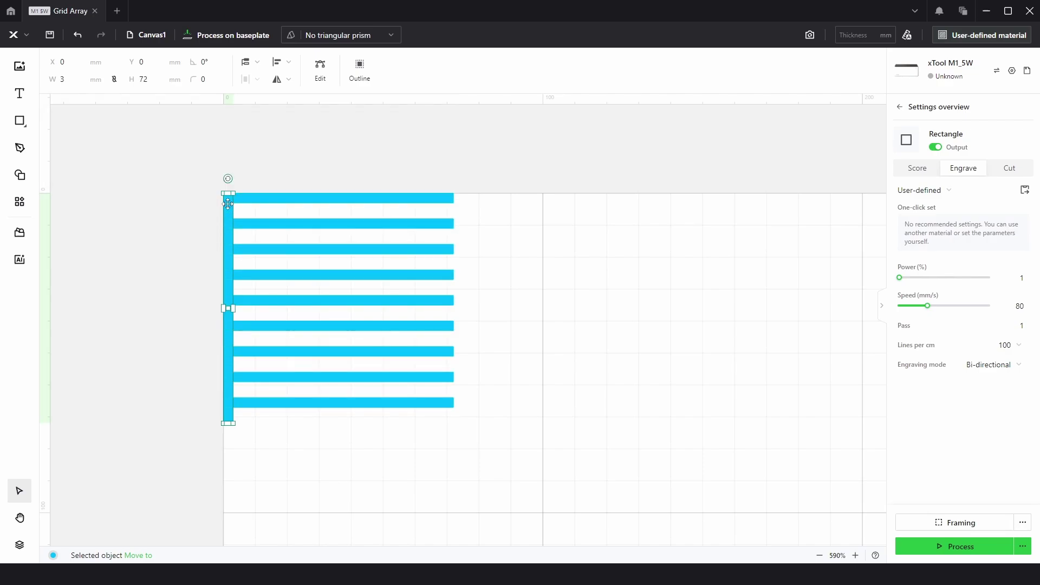
Step: Grid-array the vertical bar into 9 columns and 1 row with 5 mm column spacing
click(20, 201)
click(64, 144)
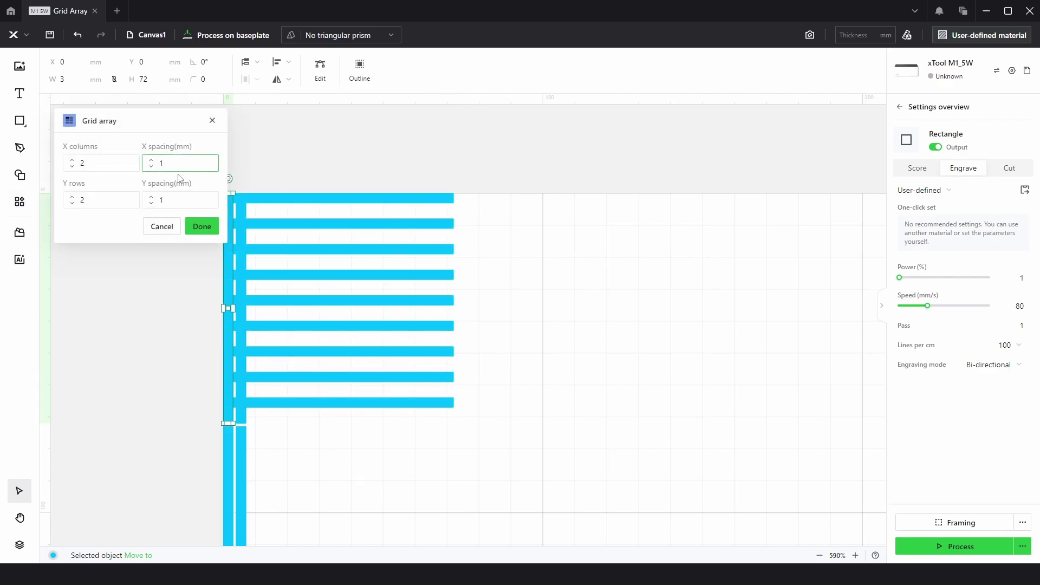
click(93, 200)
click(72, 204)
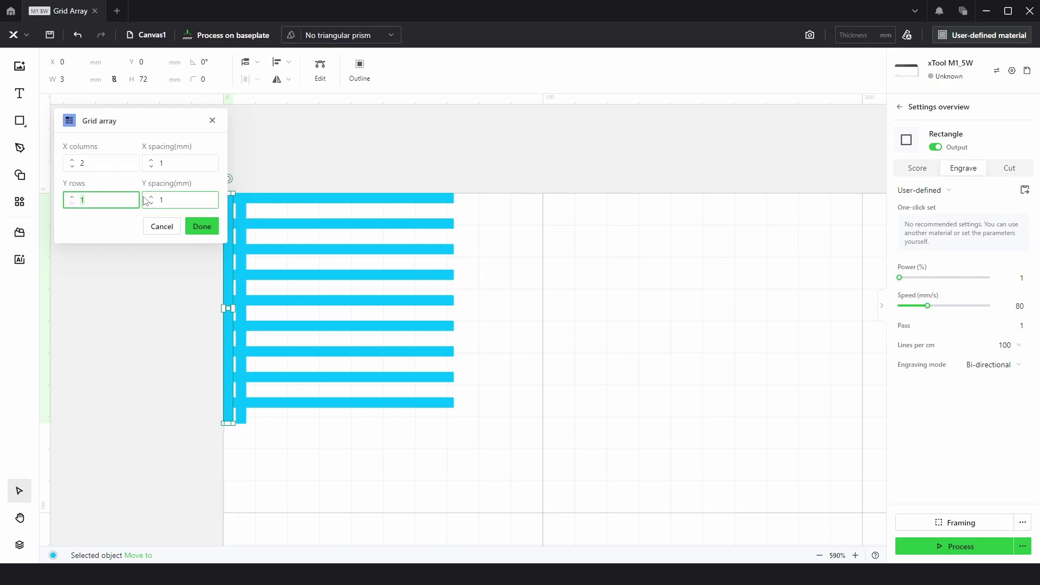
click(72, 160)
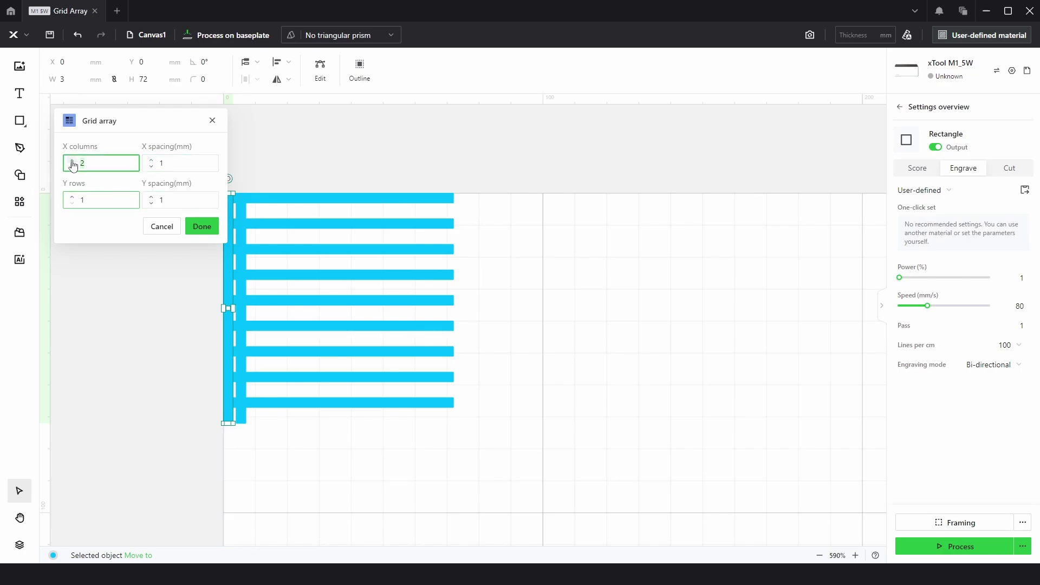
click(72, 160)
click(72, 160)
click(72, 160)
click(72, 161)
click(72, 160)
click(72, 160)
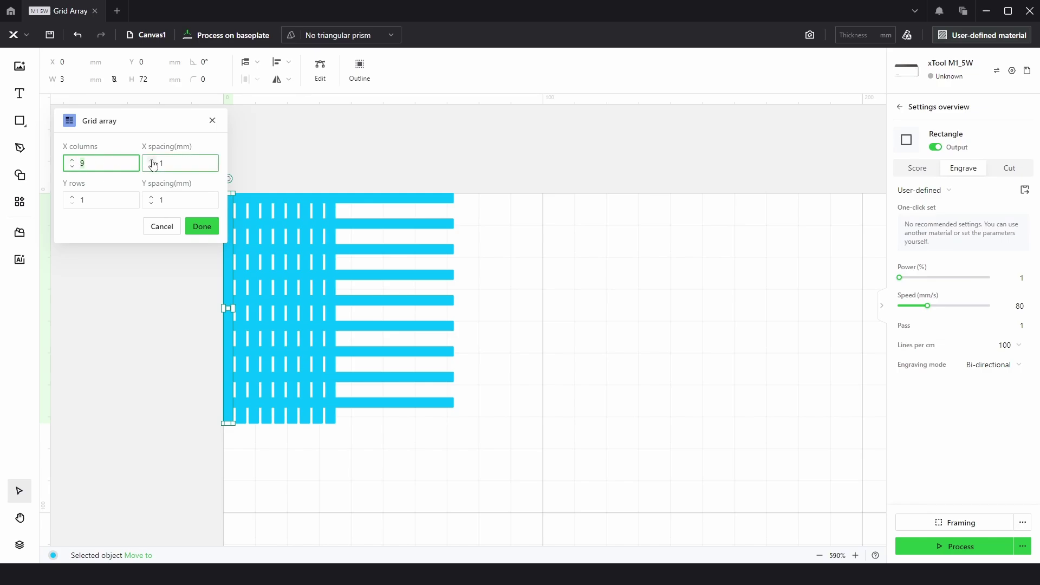
click(151, 160)
click(151, 161)
click(151, 160)
click(151, 160)
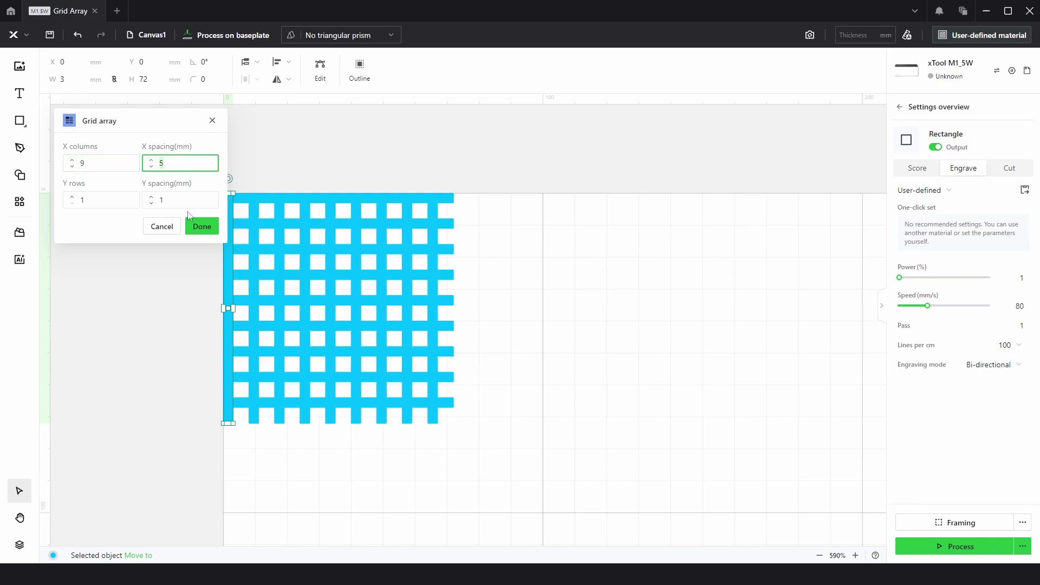
click(202, 226)
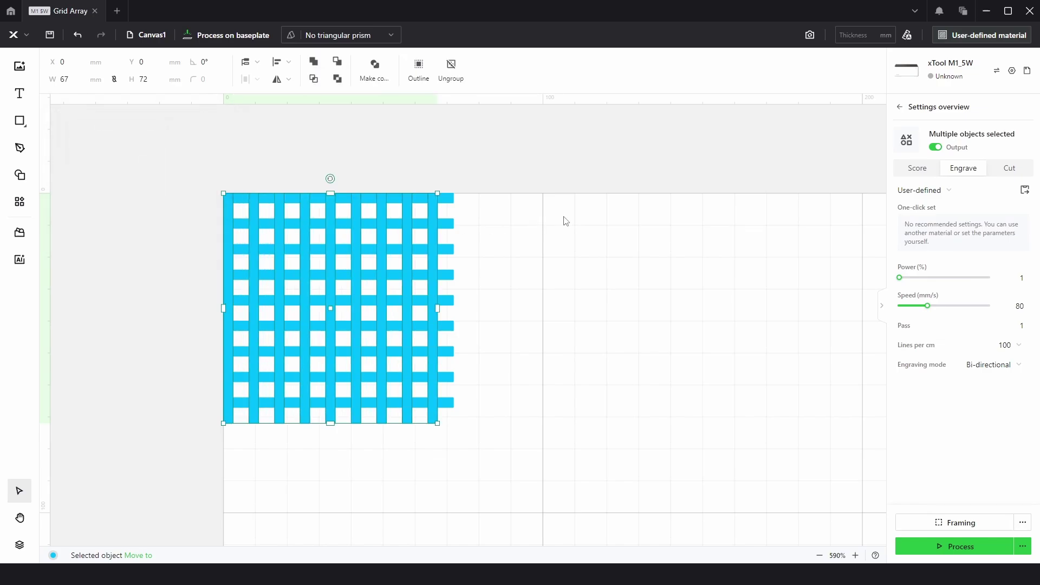
Step: Marquee-select the whole 72 × 72 mm lattice
click(528, 304)
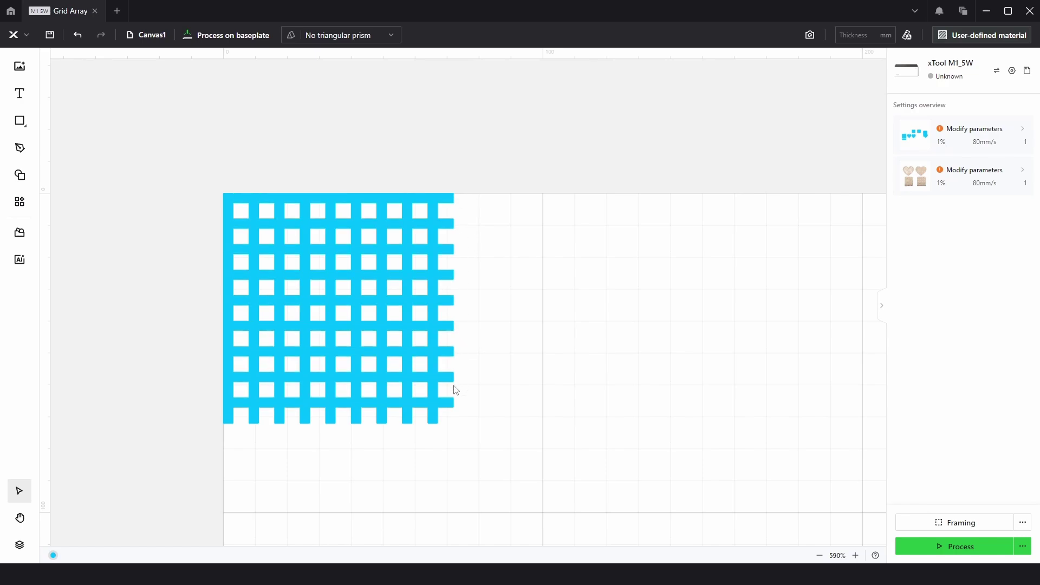
click(448, 273)
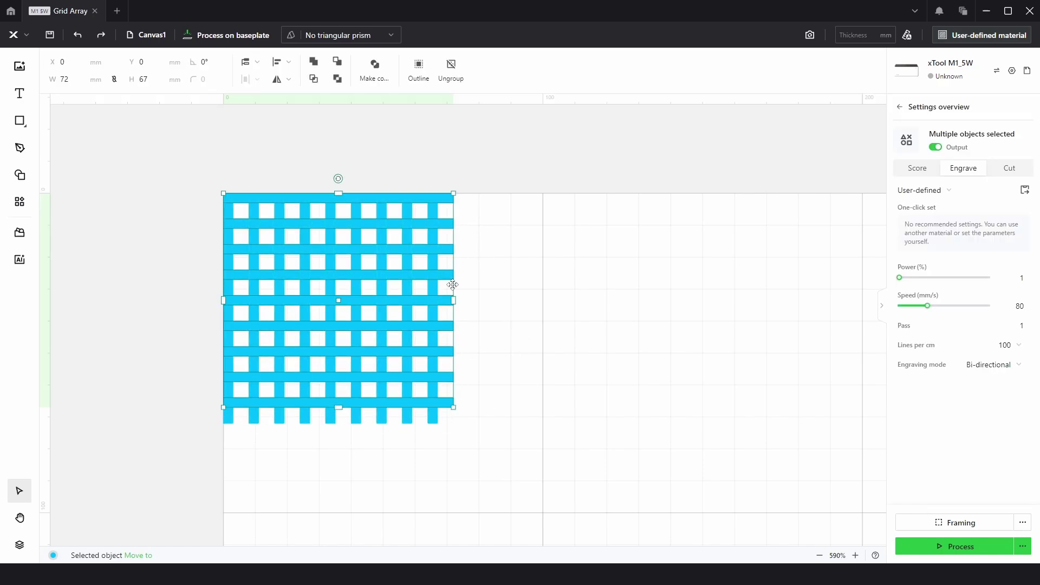
click(512, 311)
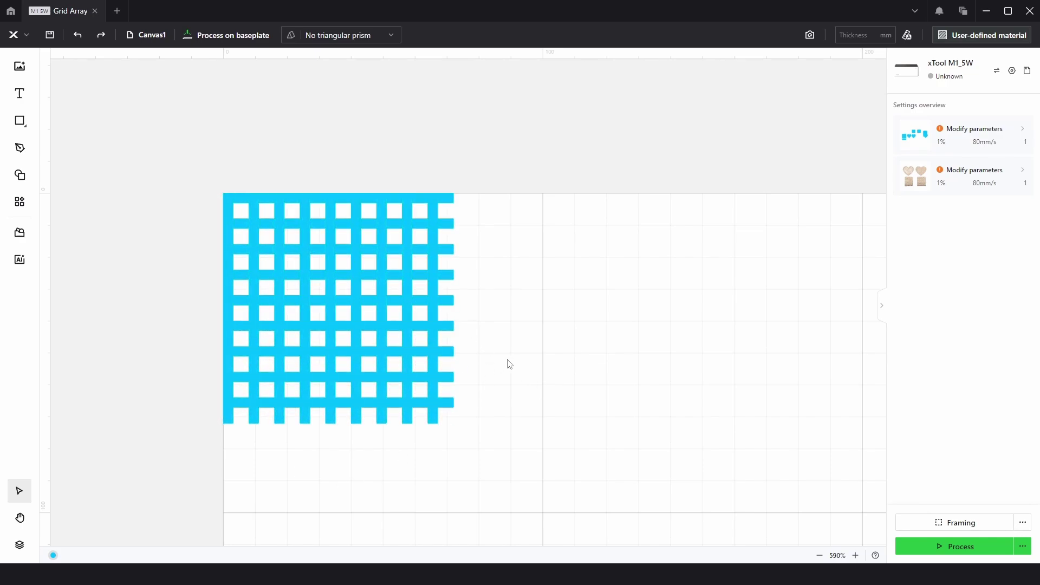
drag(558, 407, 343, 294)
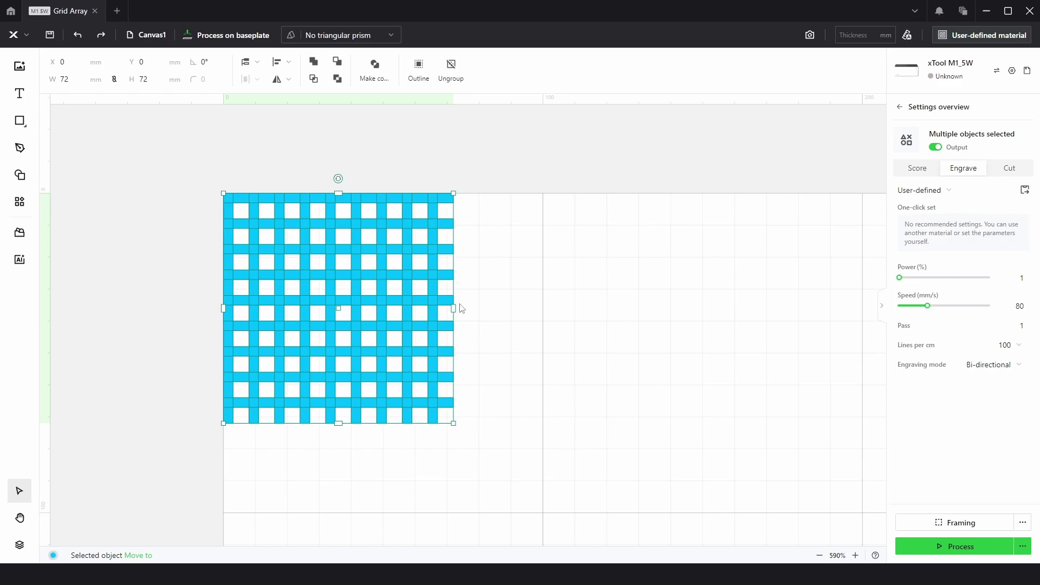
drag(565, 357, 226, 215)
Step: Repeat the lattice in a 2 × 2 grid array with zero spacing, making a 144 × 144 mm grid
click(20, 205)
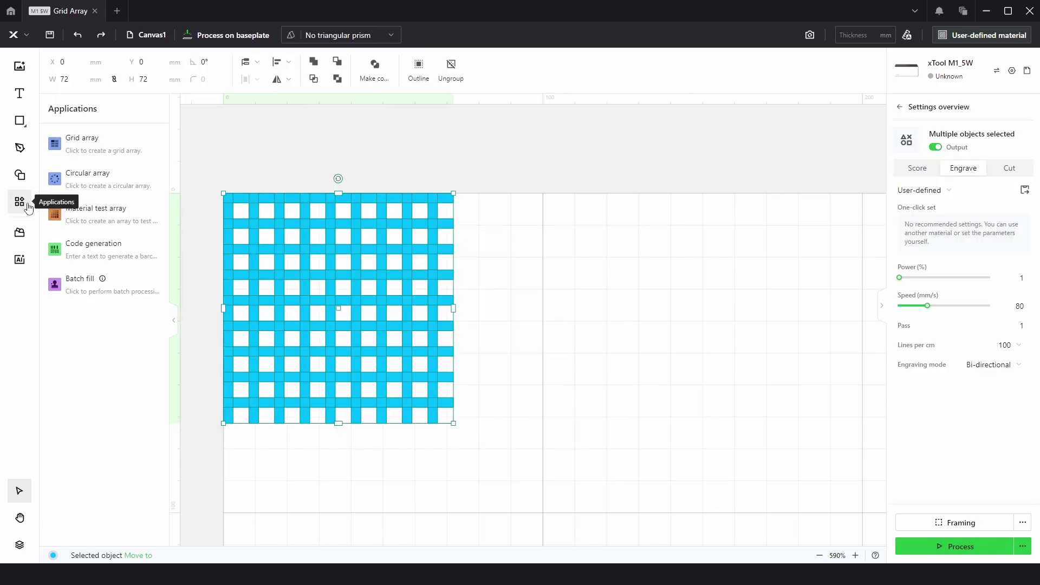
click(82, 143)
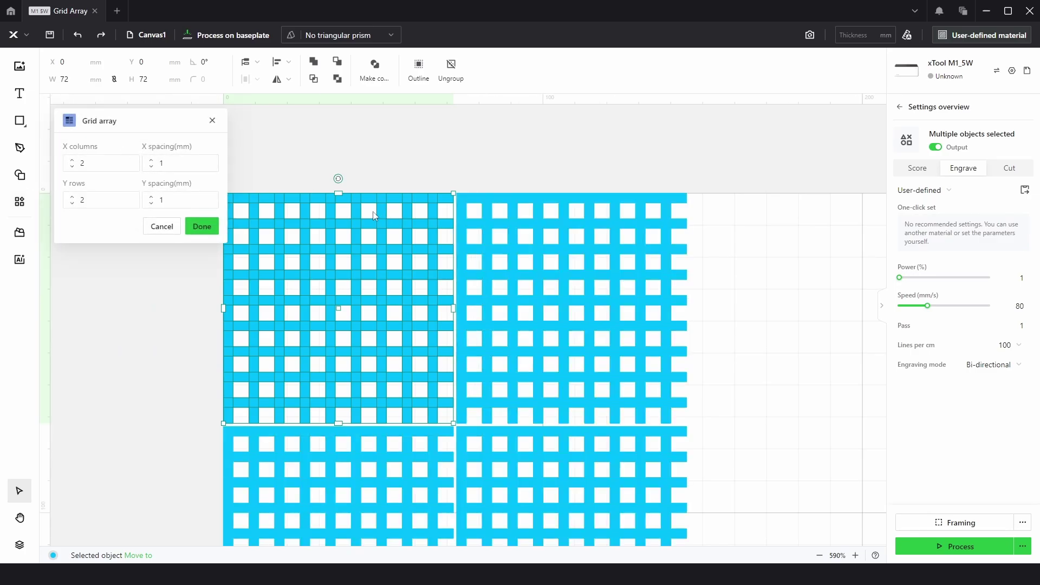
click(151, 166)
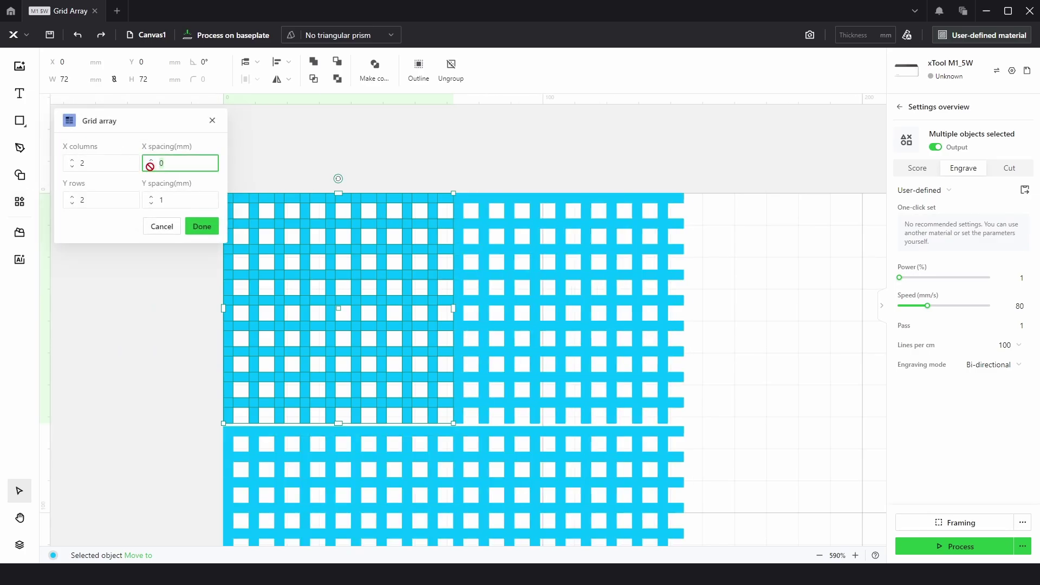
click(151, 203)
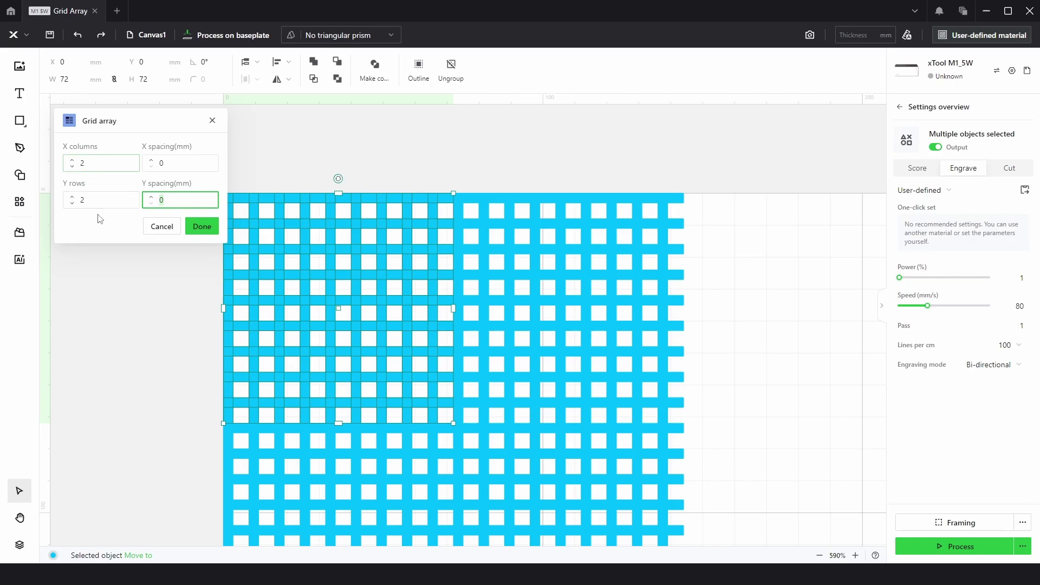
click(202, 226)
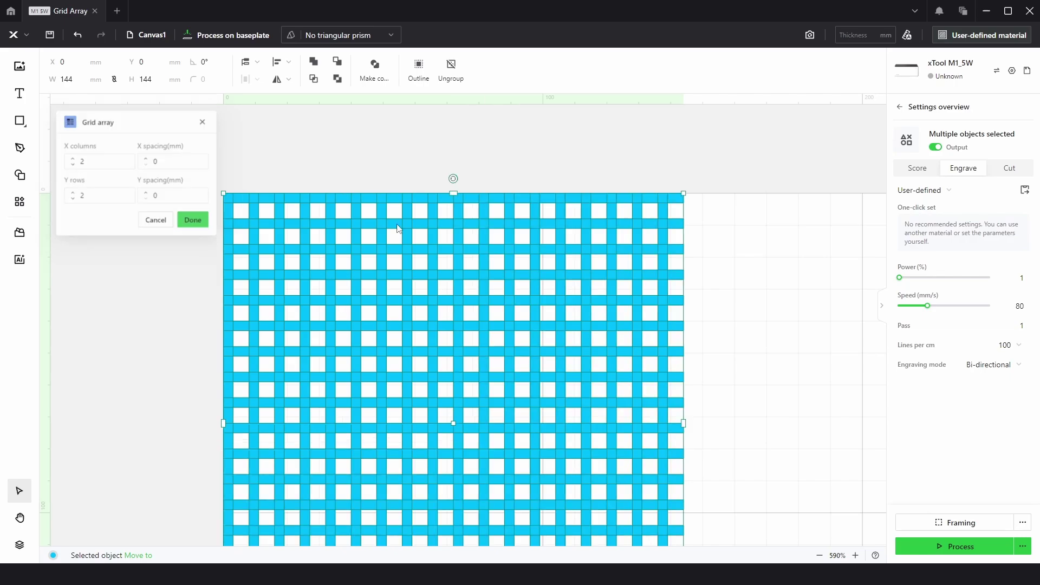
Step: Pan the whole grid into view and marquee-select all its pieces
drag(714, 336, 696, 255)
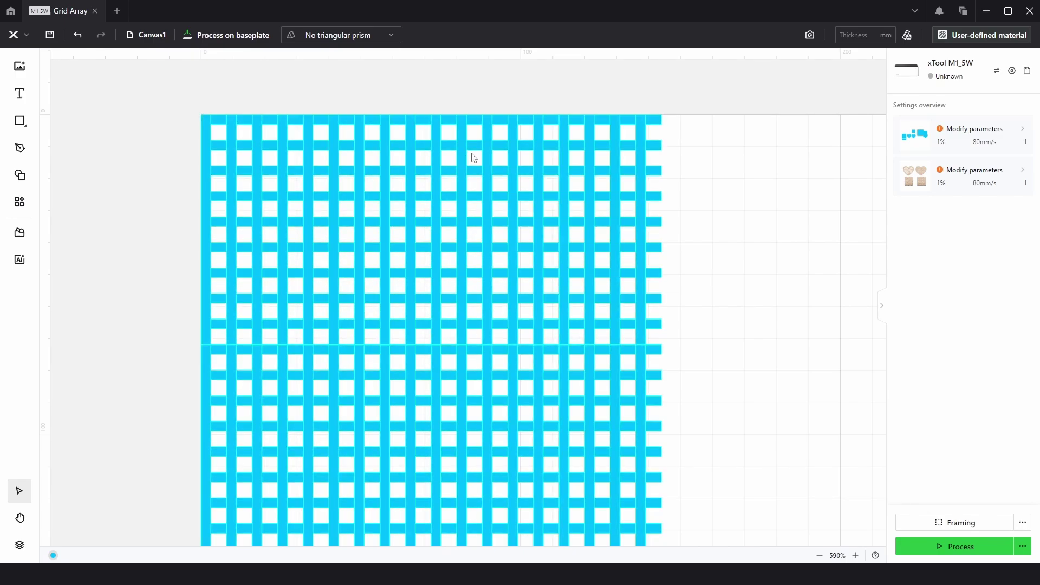
scroll(346, 271, down, 3)
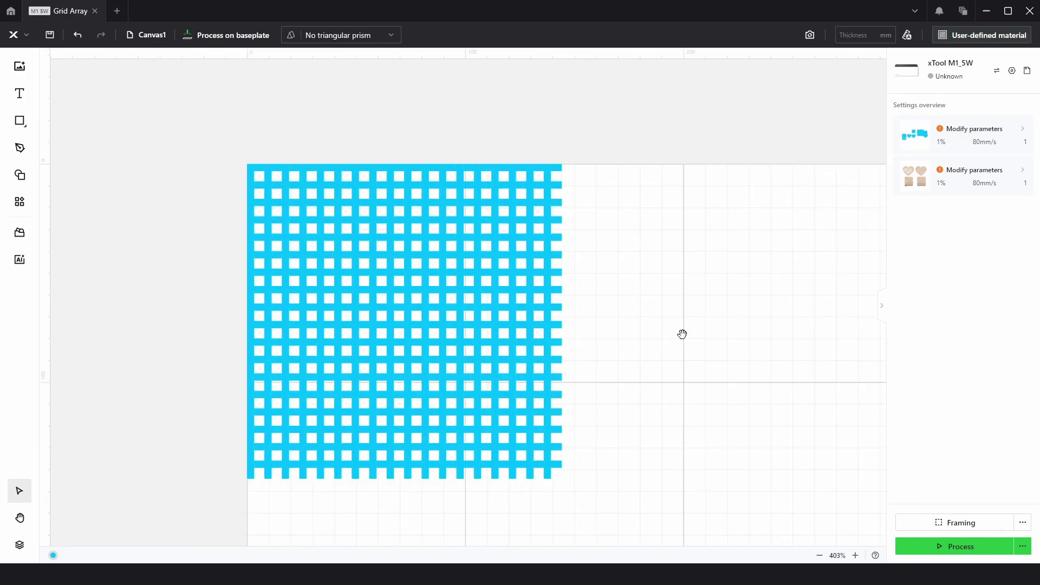
drag(681, 332, 540, 239)
drag(431, 265, 617, 349)
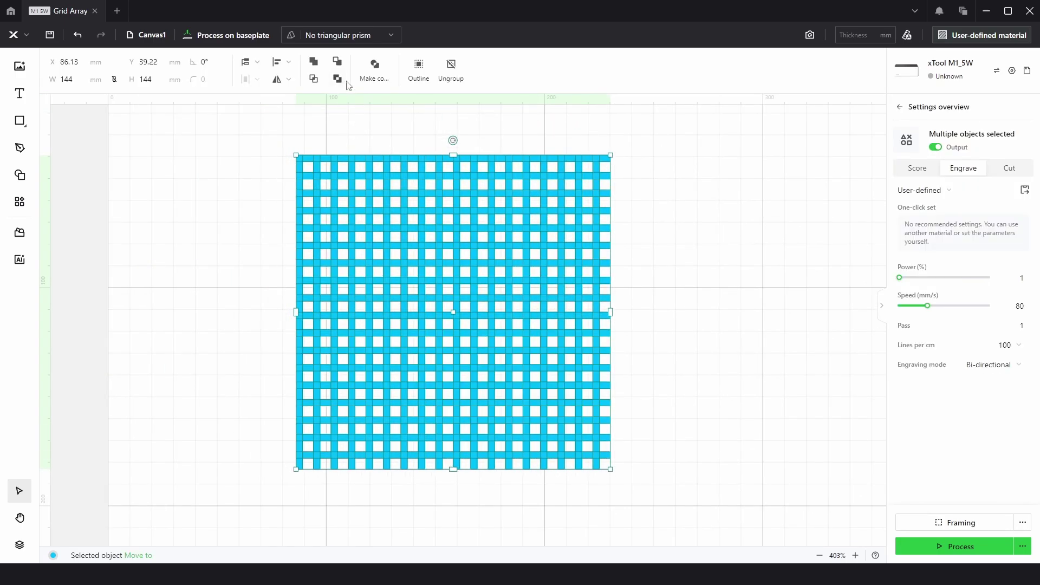
Step: Align the grid to centre and rotate it 45° into a diamond
click(282, 61)
click(286, 188)
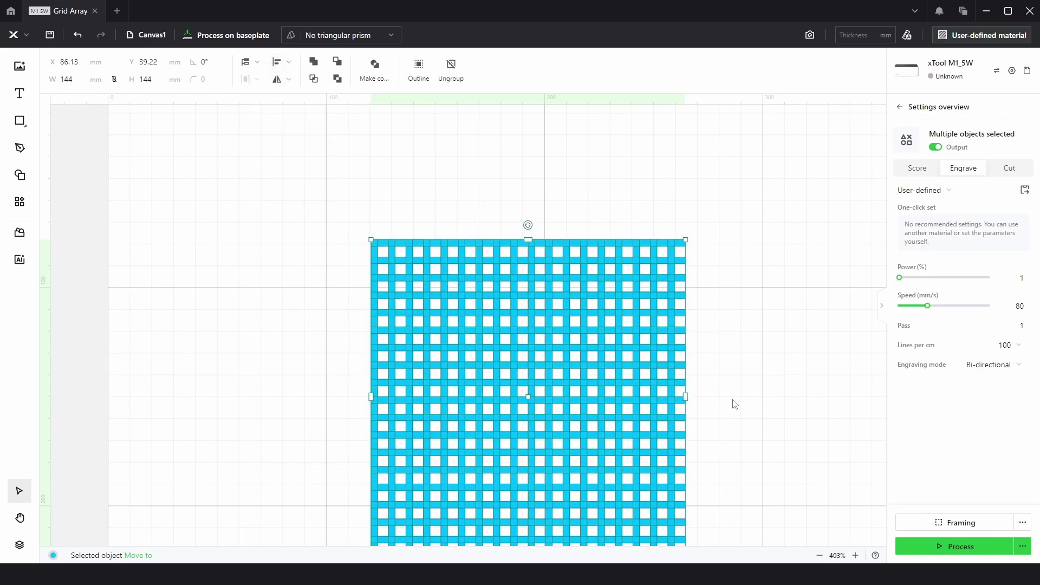
scroll(664, 370, down, 3)
scroll(664, 370, right, 2)
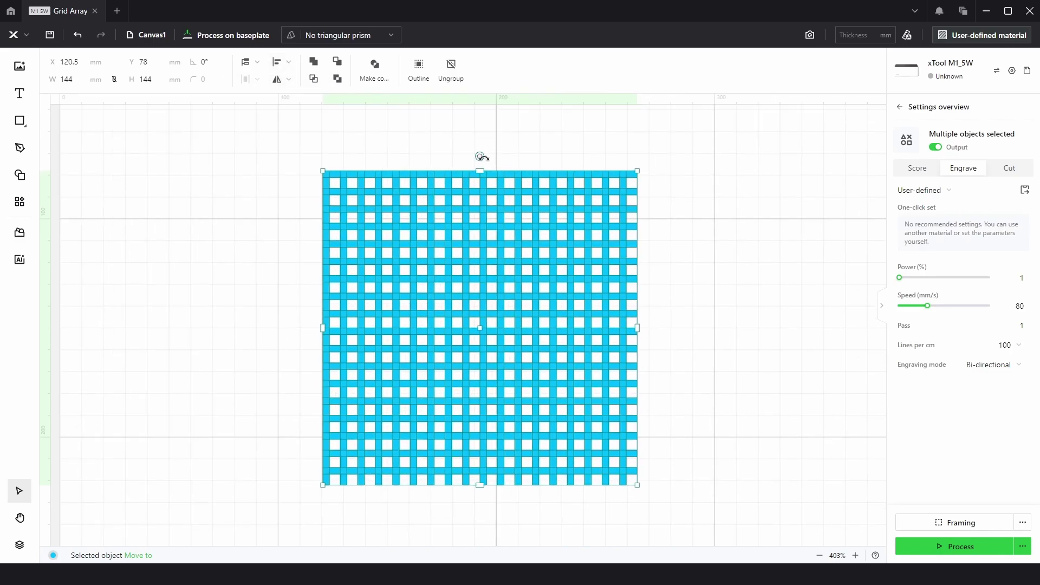
drag(479, 156, 637, 216)
scroll(684, 294, down, 4)
scroll(677, 306, right, 2)
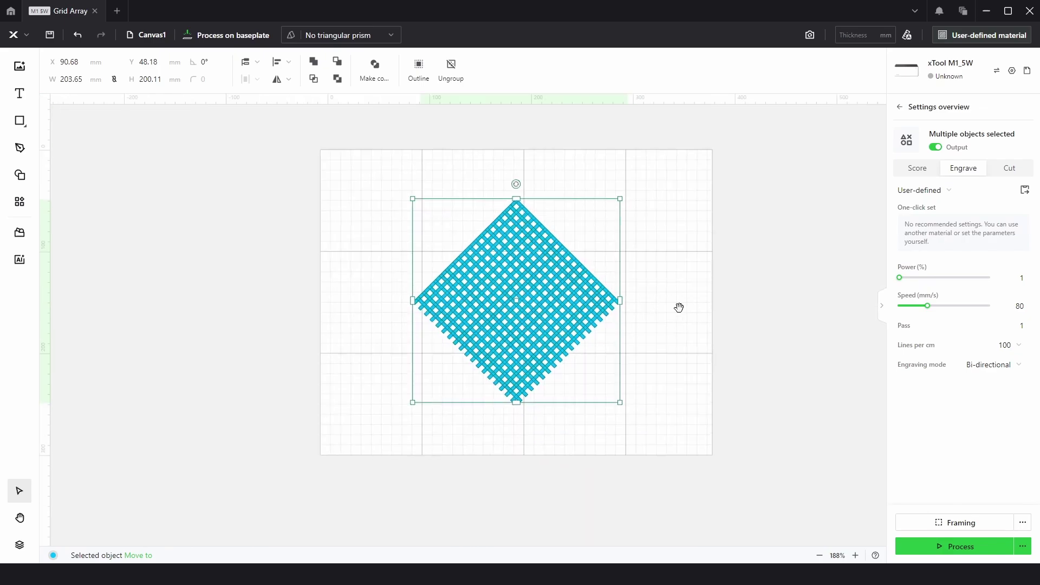
scroll(585, 282, up, 2)
Step: Merge the rotated grid pieces into one compound vector set to Score
click(693, 268)
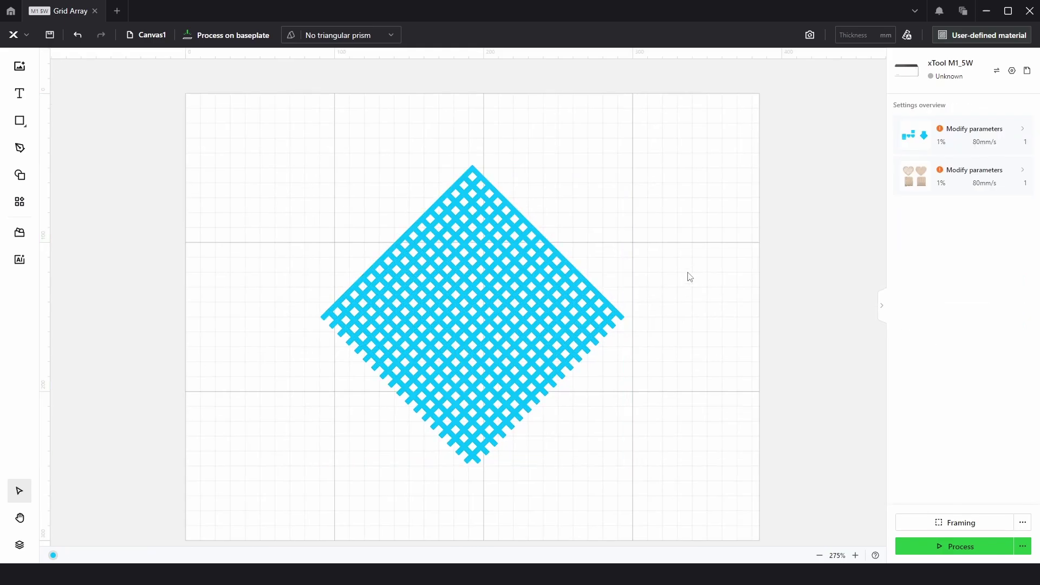
drag(672, 254, 543, 326)
click(917, 168)
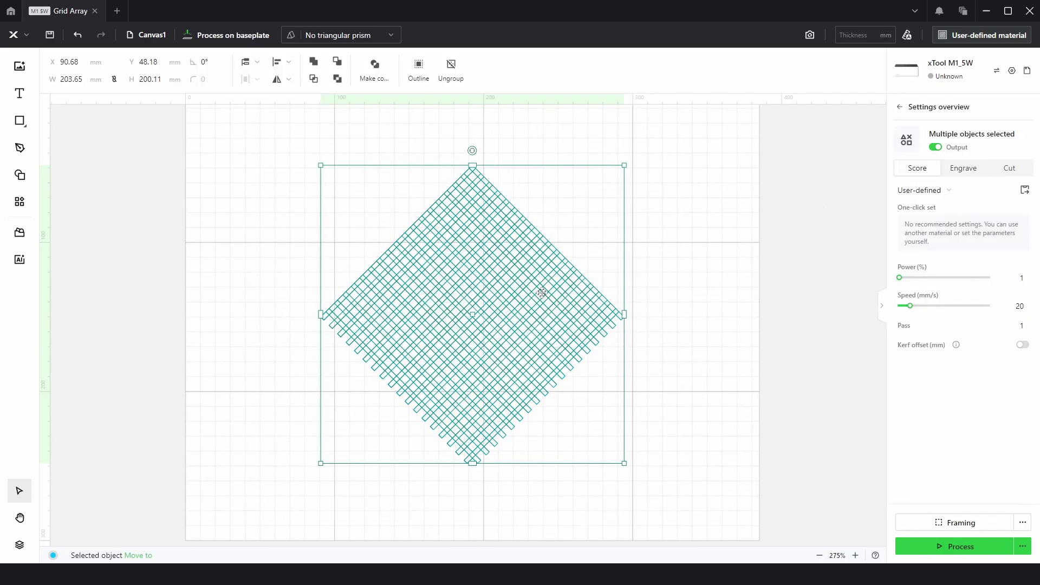
scroll(540, 292, up, 3)
click(778, 227)
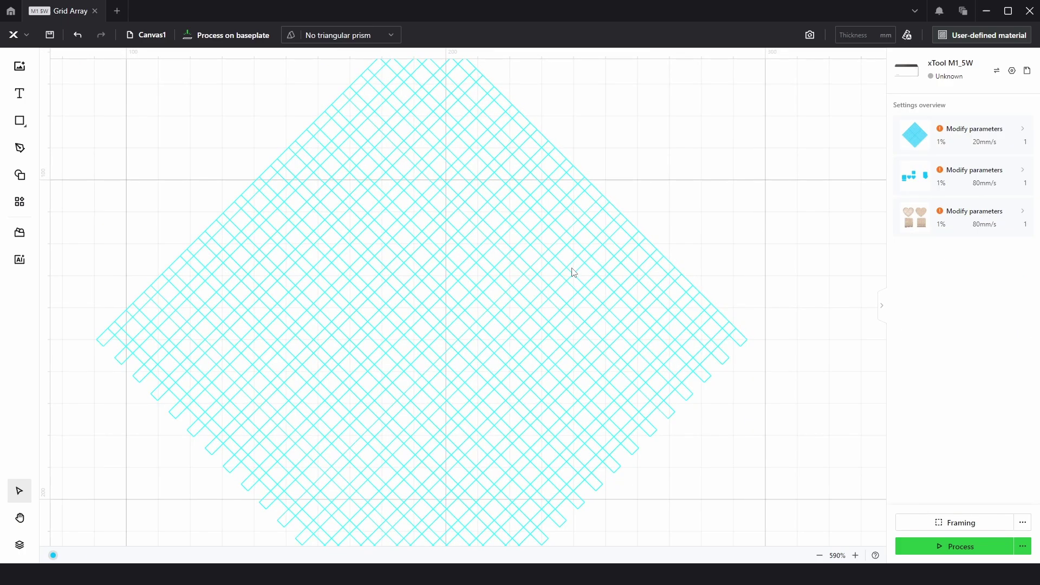
drag(690, 186, 552, 266)
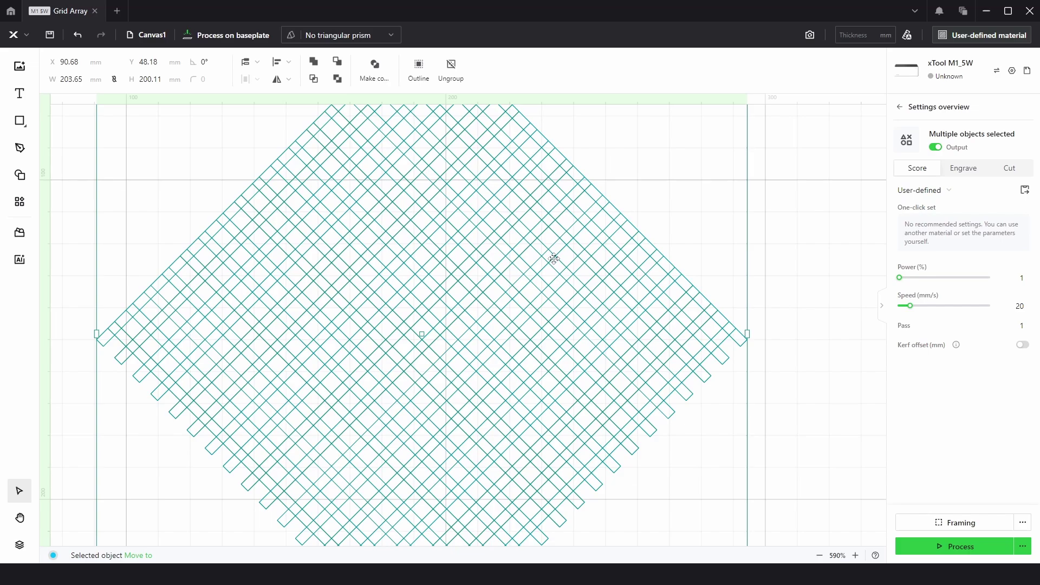
click(313, 64)
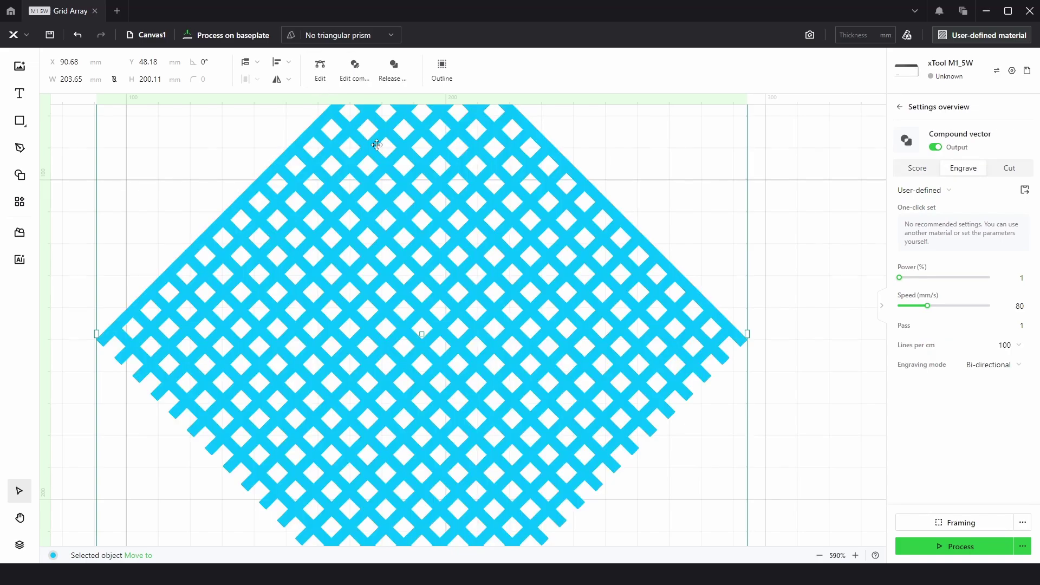
click(912, 172)
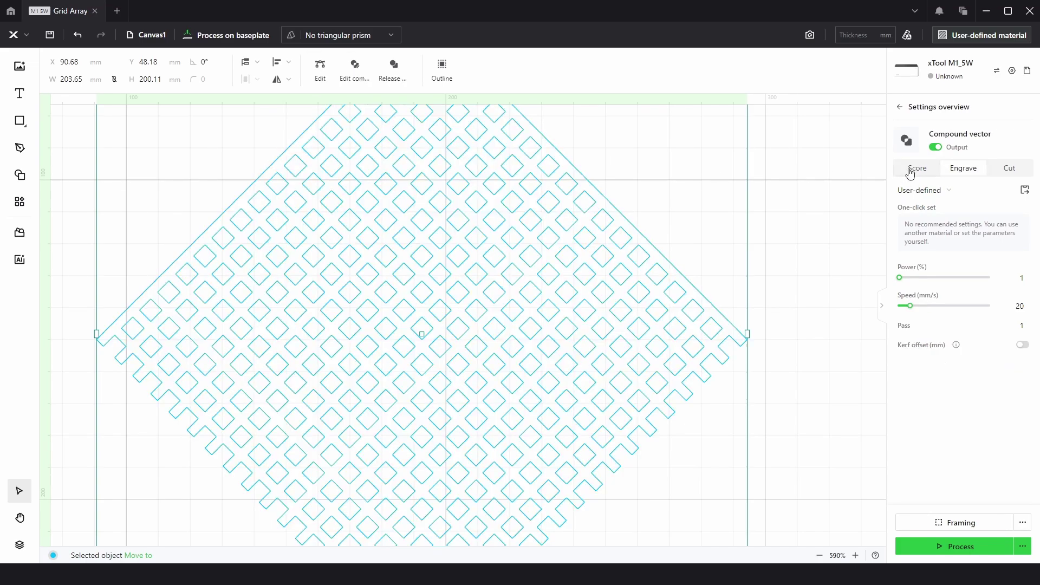
click(764, 215)
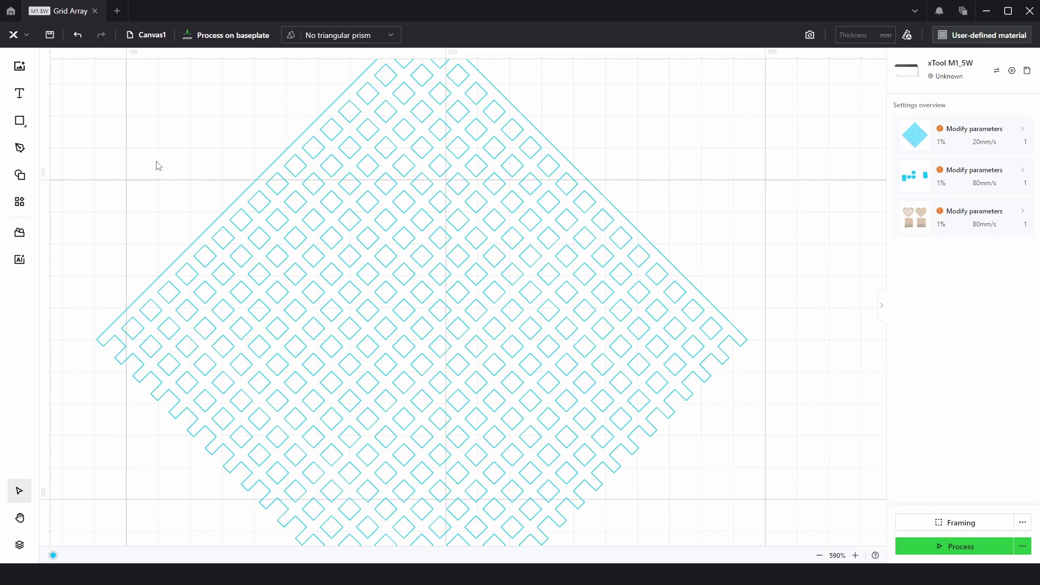
Step: Add a heart from the Shapes library and move it beside the grid
click(20, 174)
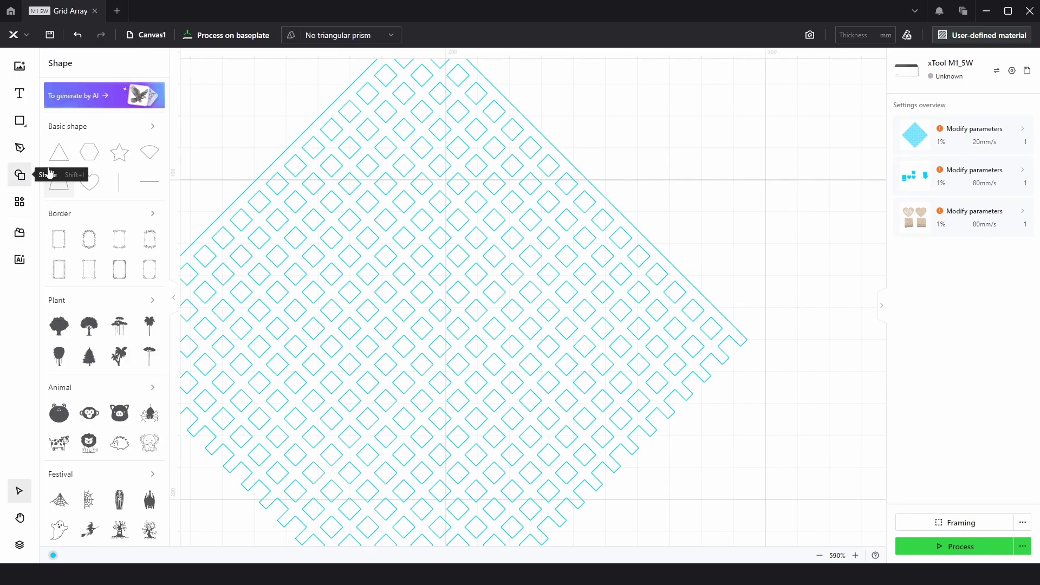
click(59, 185)
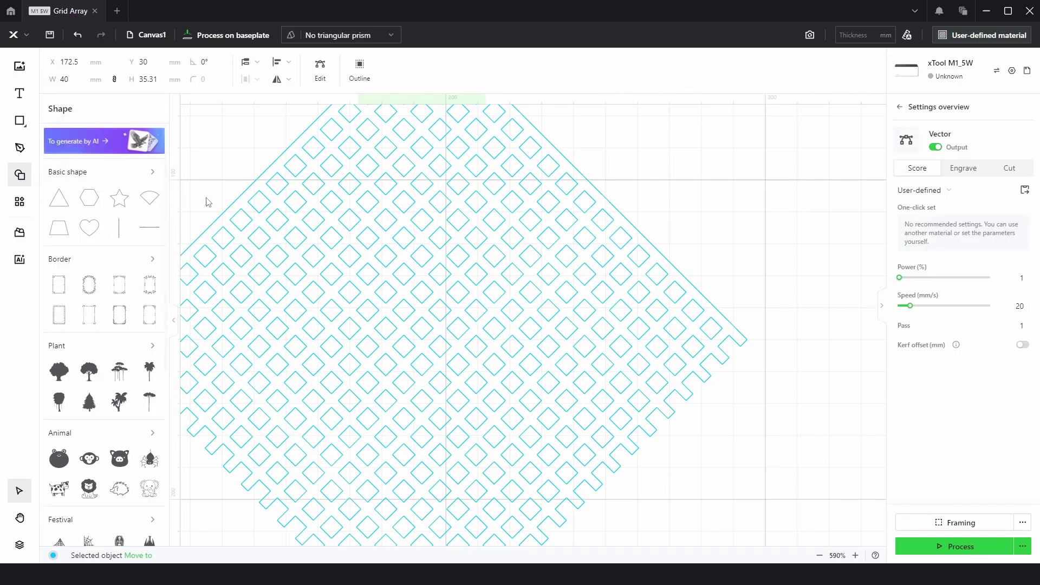
scroll(401, 277, down, 2)
click(15, 180)
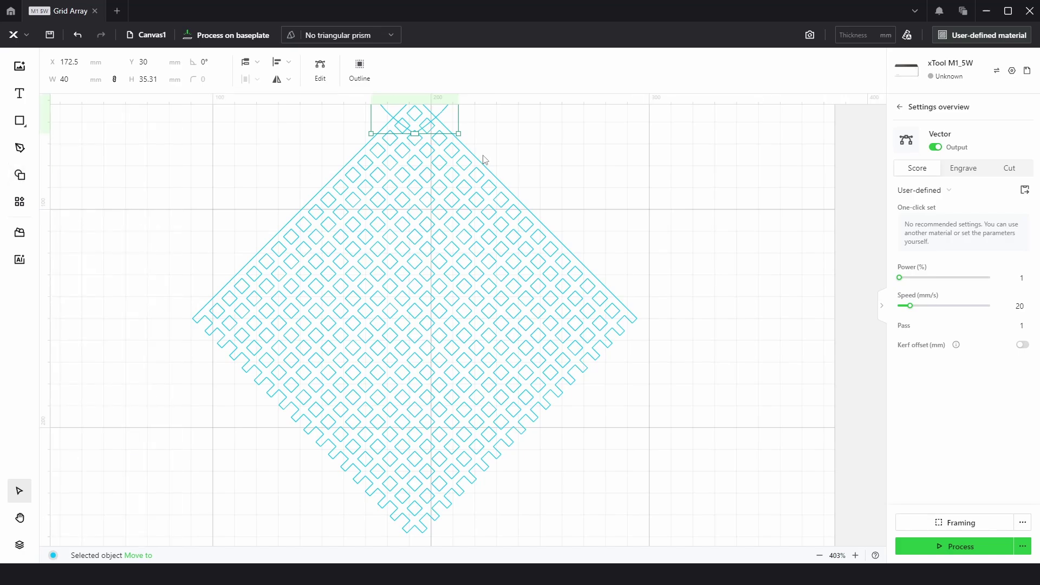
click(533, 193)
drag(453, 104, 632, 186)
Step: Set the heart width to 100 mm and centre it on the diamond grid
click(61, 80)
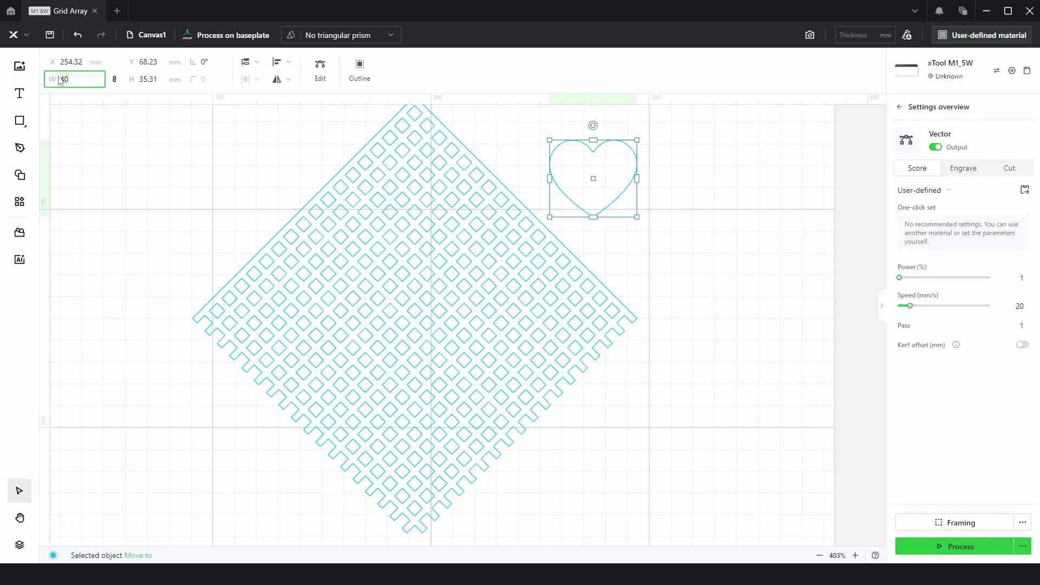
text(100)
key(Return)
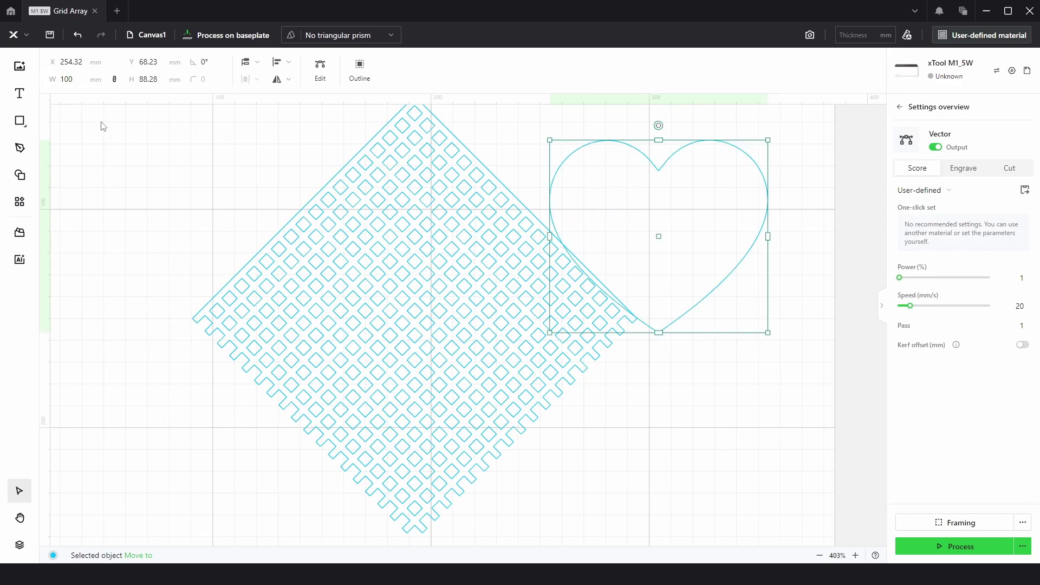
click(294, 64)
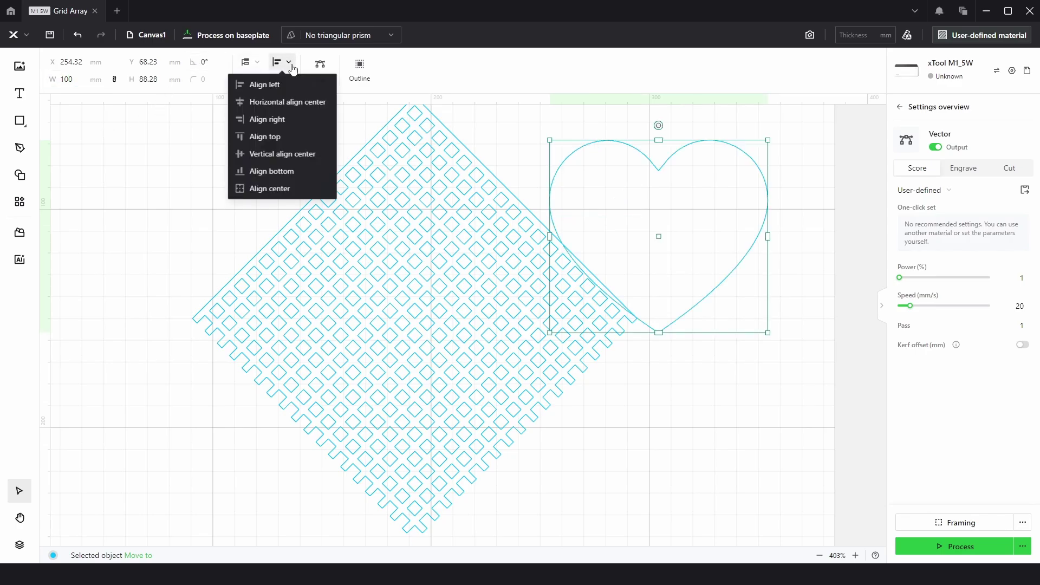
click(279, 187)
click(633, 231)
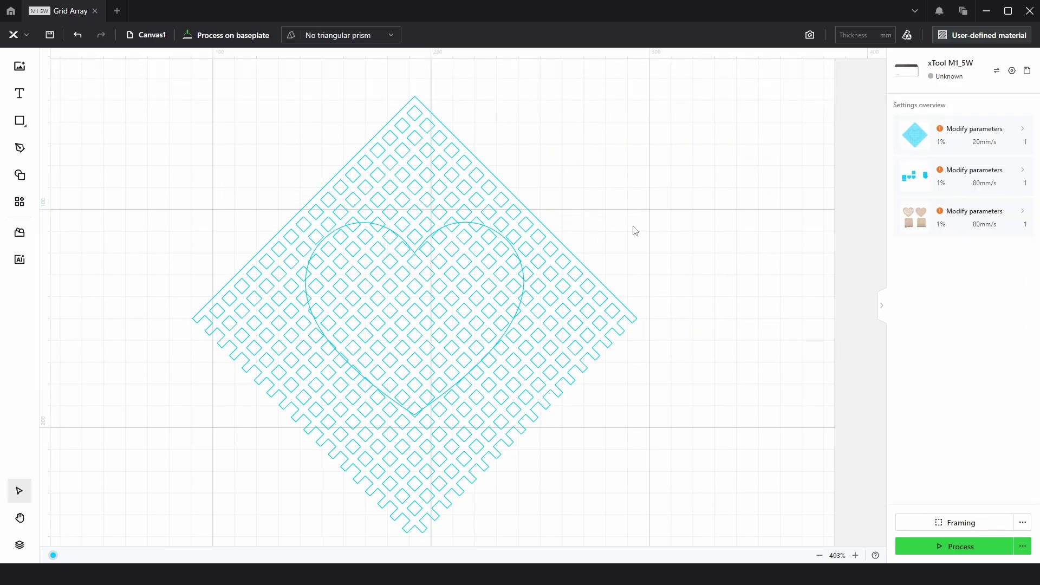
scroll(461, 281, up, 2)
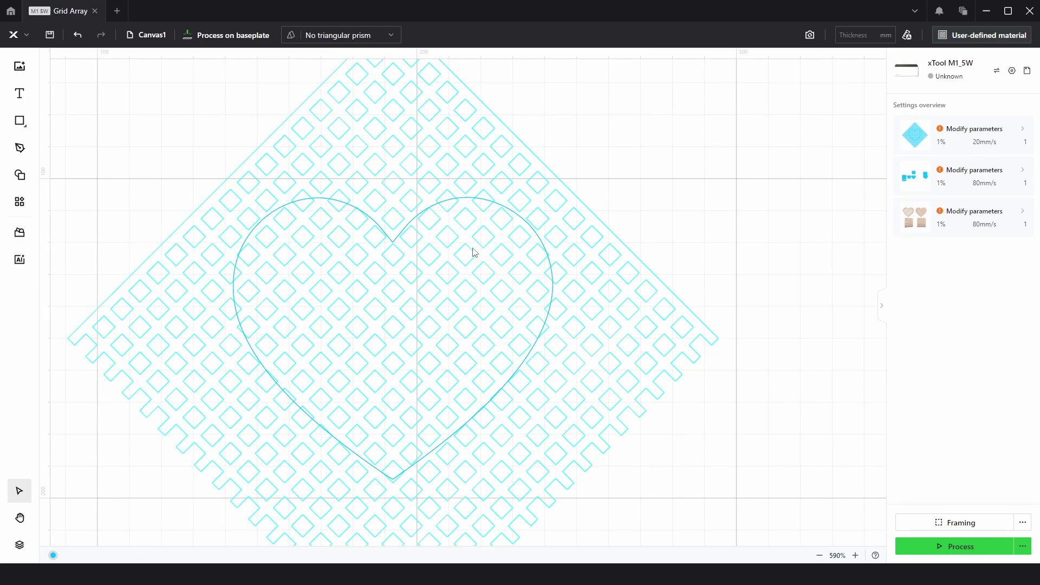
Step: Outline the heart with a -5 mm offset to create an inset inner heart
click(538, 237)
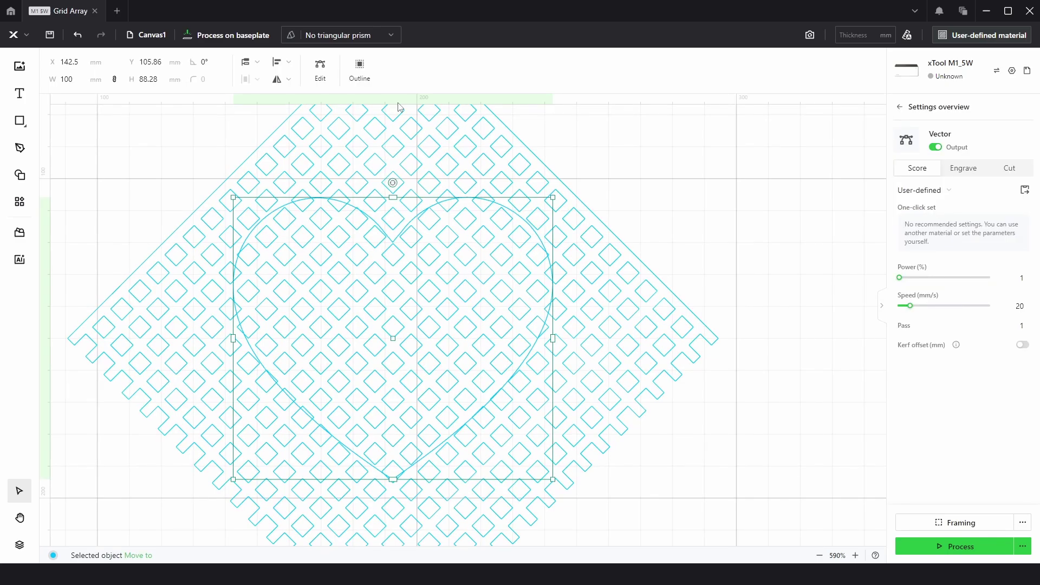
click(360, 67)
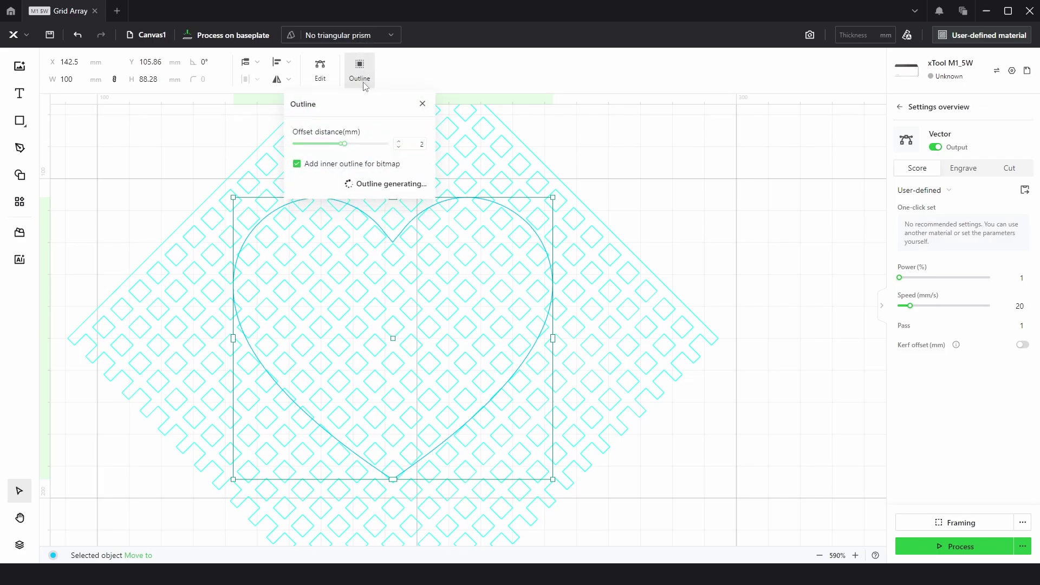
double_click(399, 147)
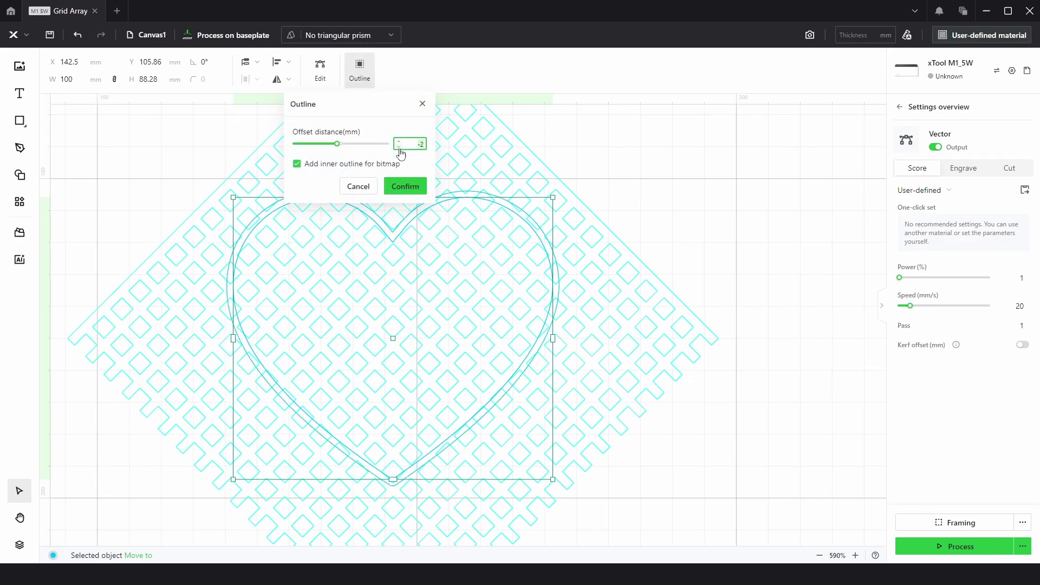
key(Return)
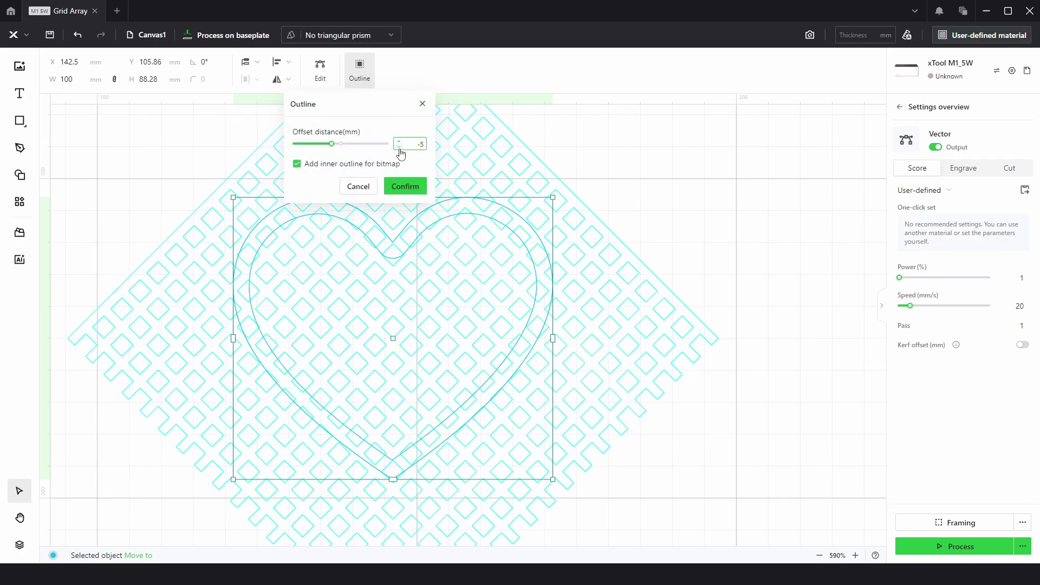
click(405, 186)
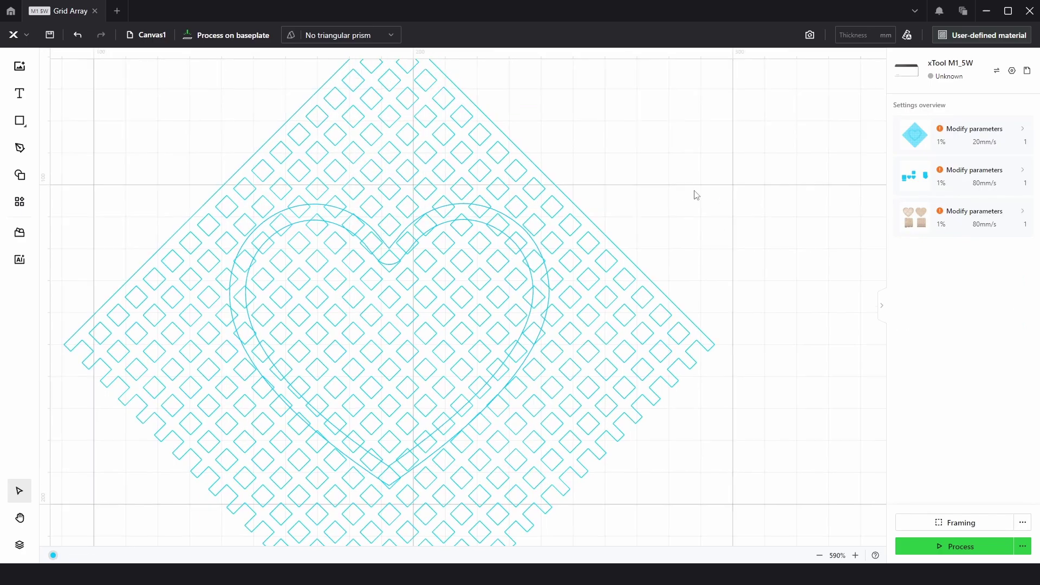
click(479, 226)
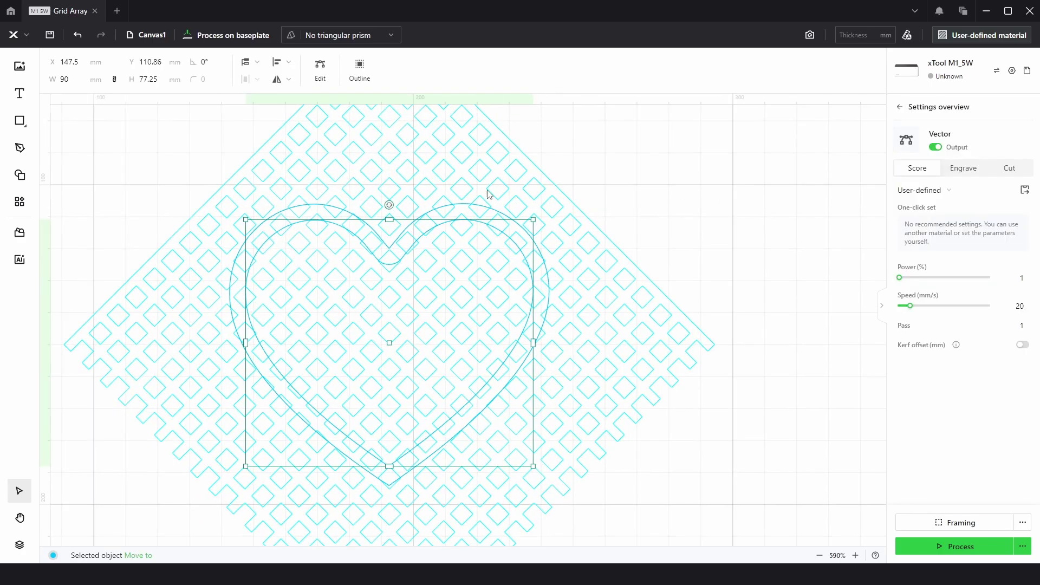
shift+click(487, 188)
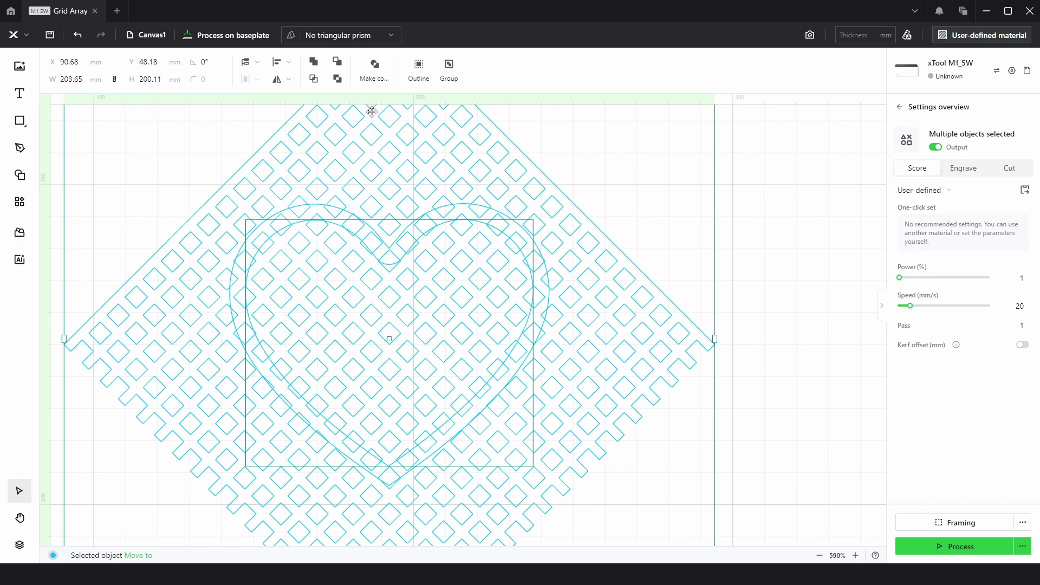
click(337, 62)
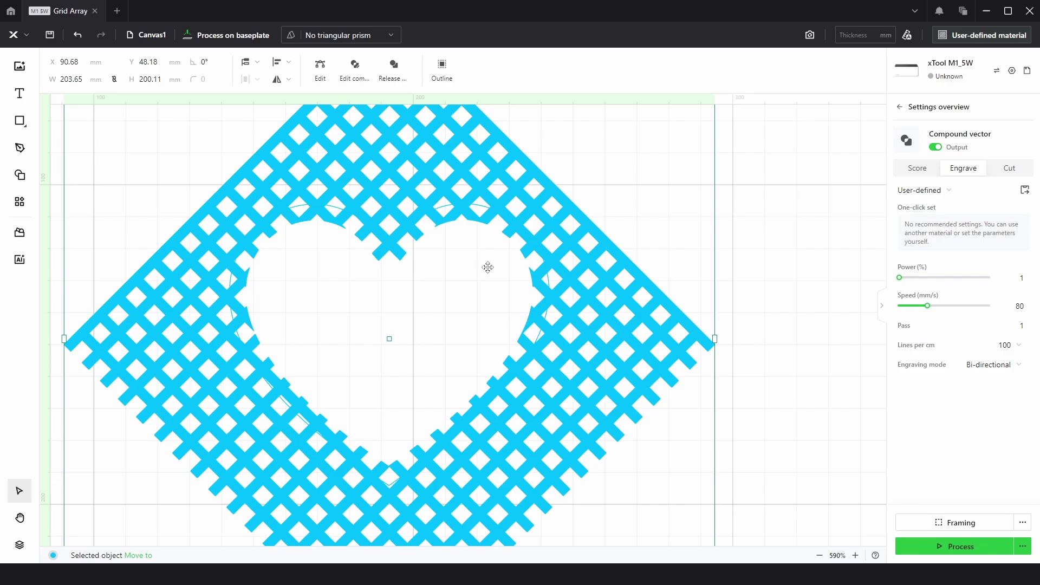
key(ctrl+z)
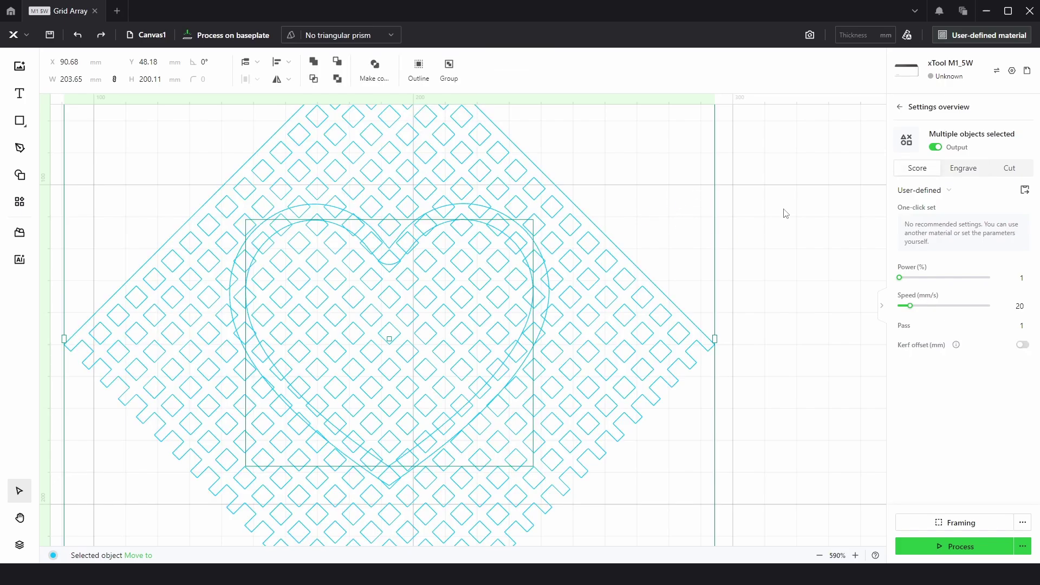
click(785, 214)
Step: Bring the diamond grid to the front with Arrange > Bring to front
click(589, 243)
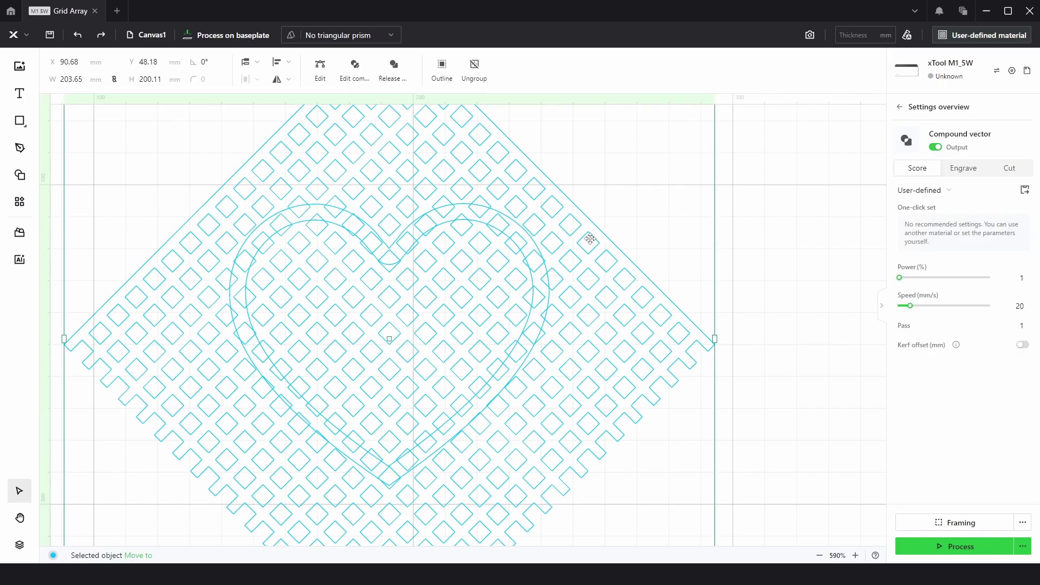
right_click(584, 236)
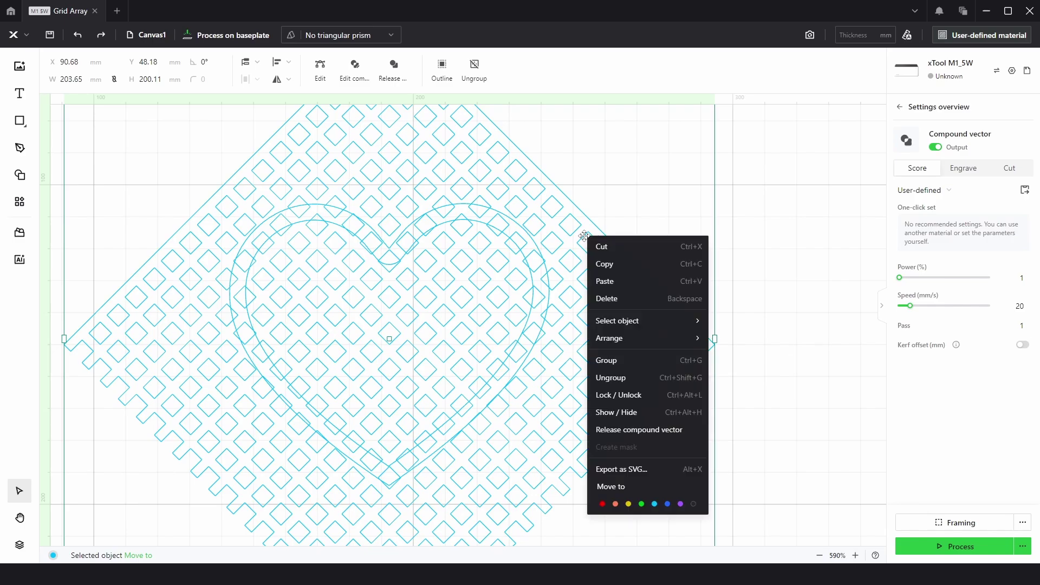
mouse_move(619, 343)
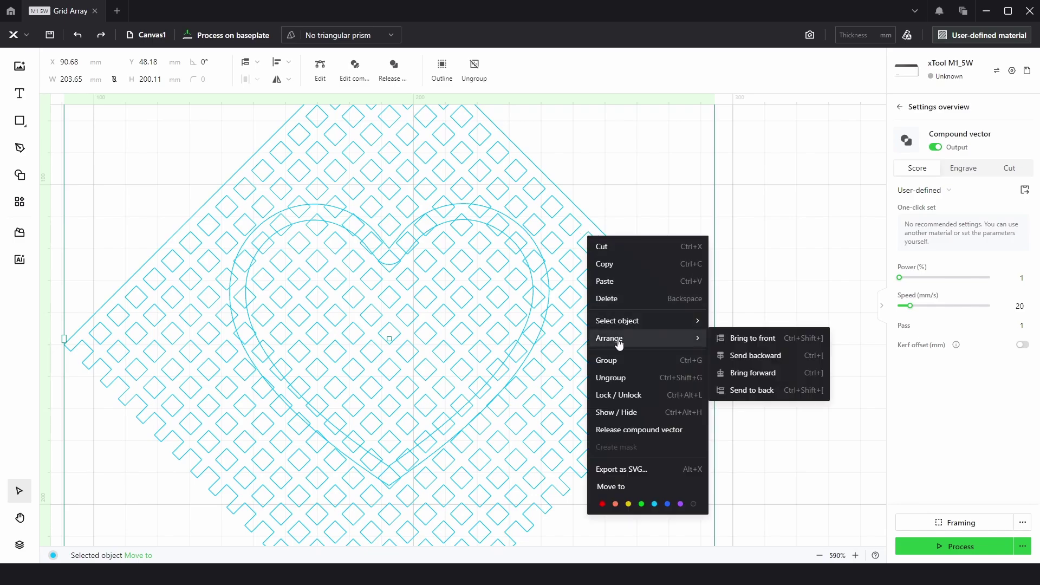
click(746, 343)
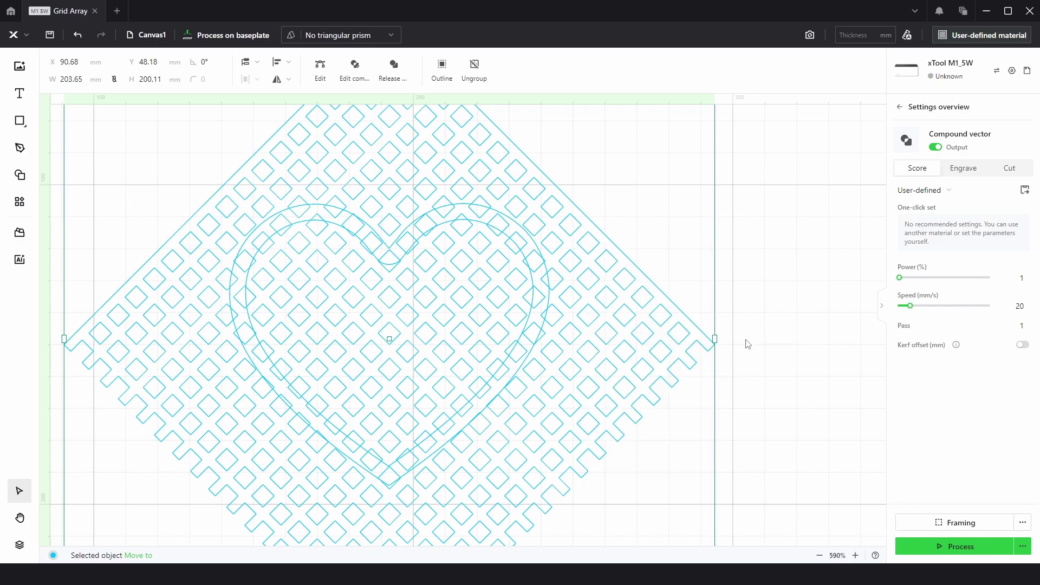
click(732, 216)
drag(678, 209, 636, 304)
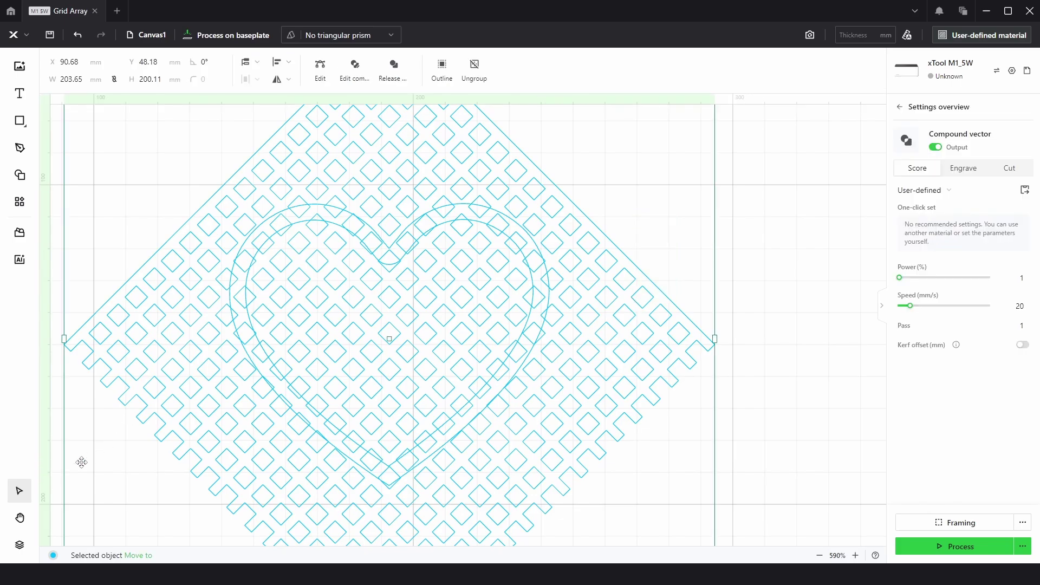
Step: Show the Layers panel and select the diamond grid together with the inner heart
click(19, 544)
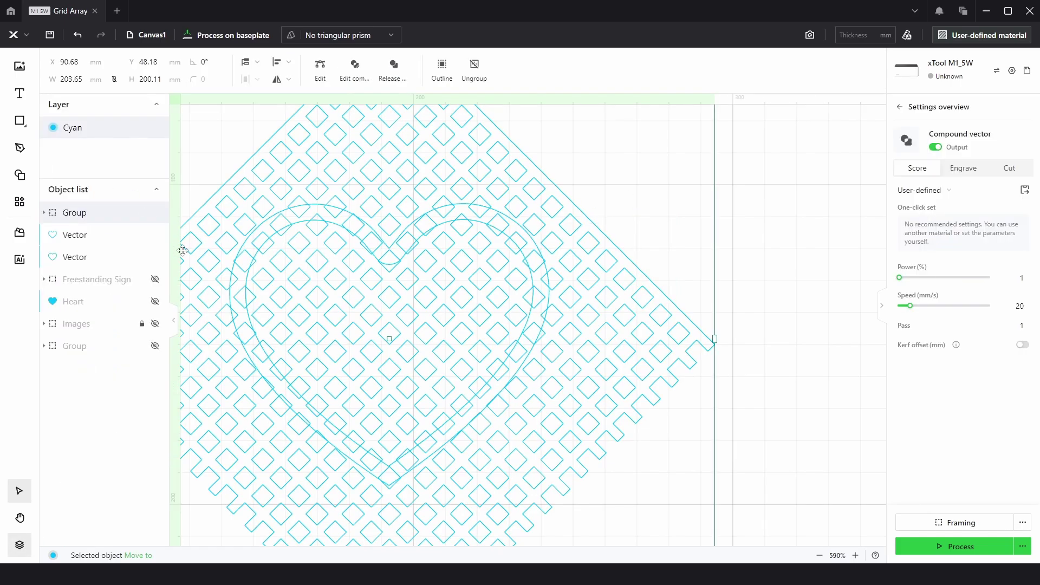
click(789, 226)
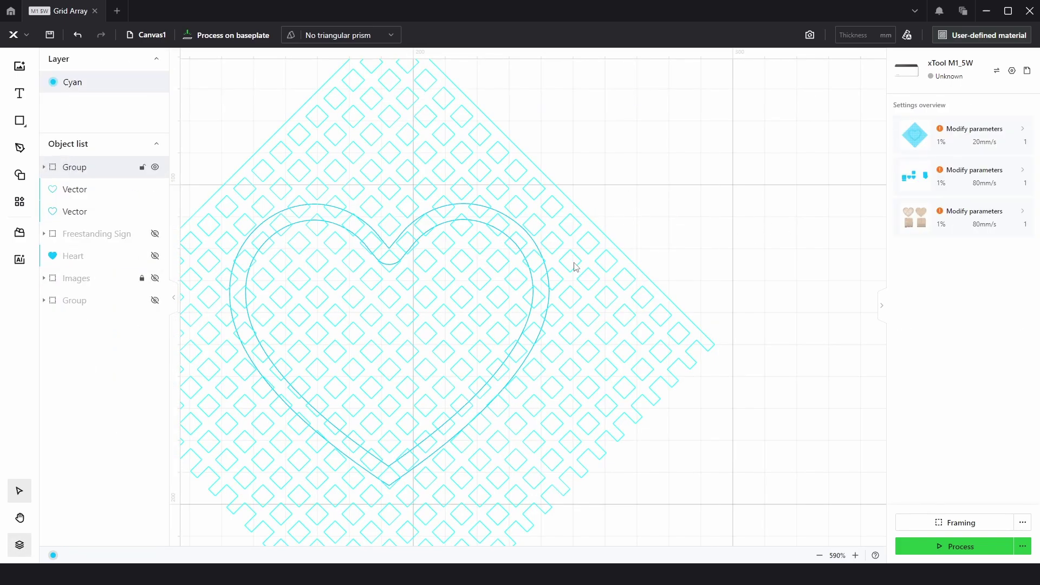
click(478, 225)
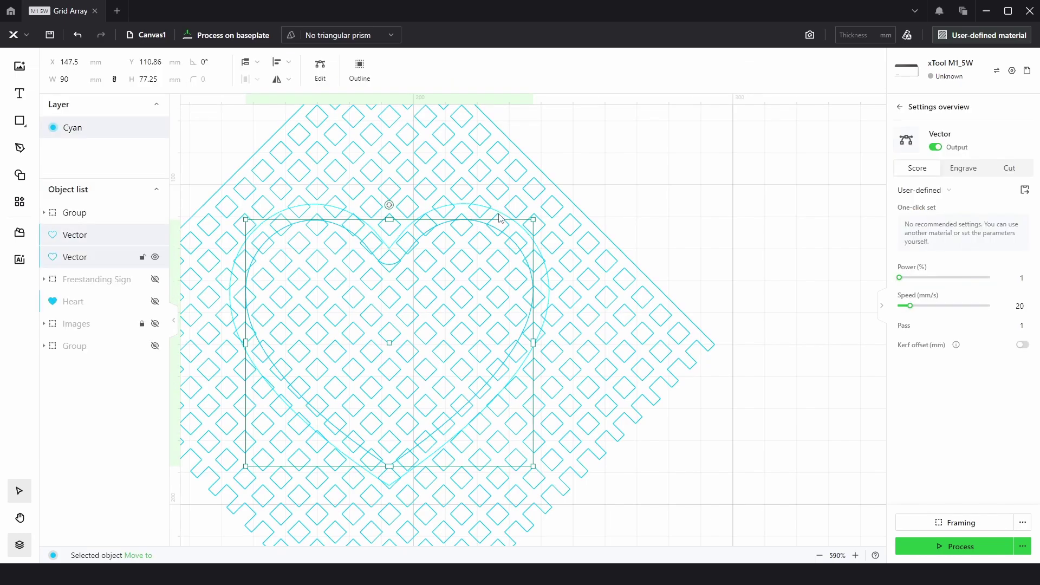
click(459, 208)
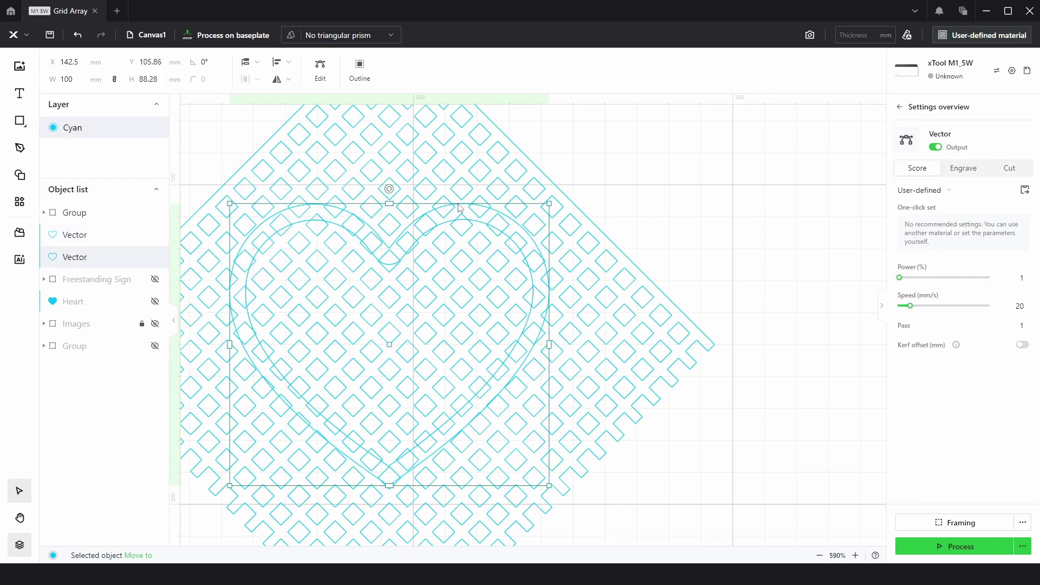
click(700, 210)
click(610, 269)
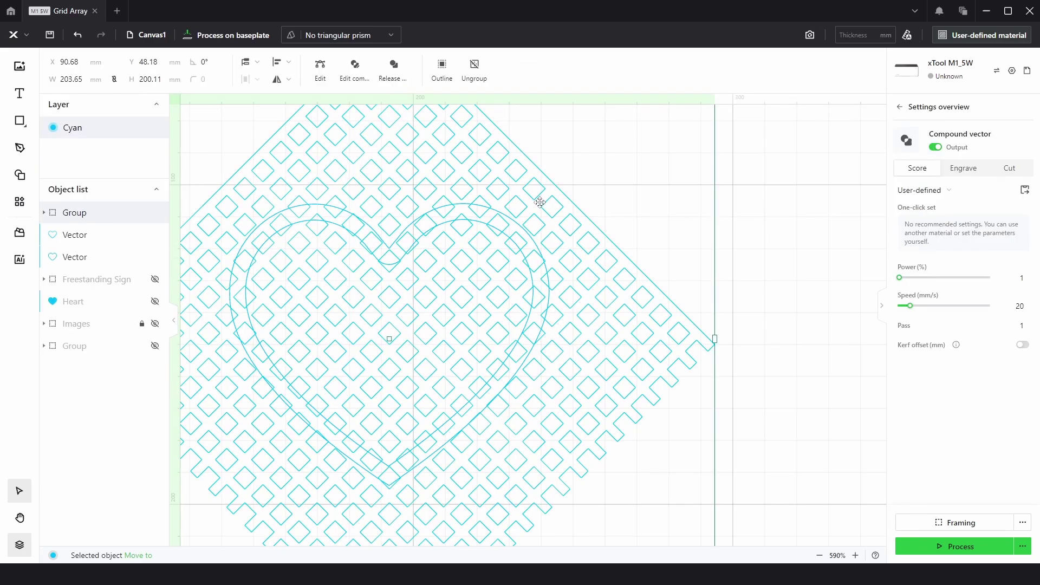
shift+click(478, 222)
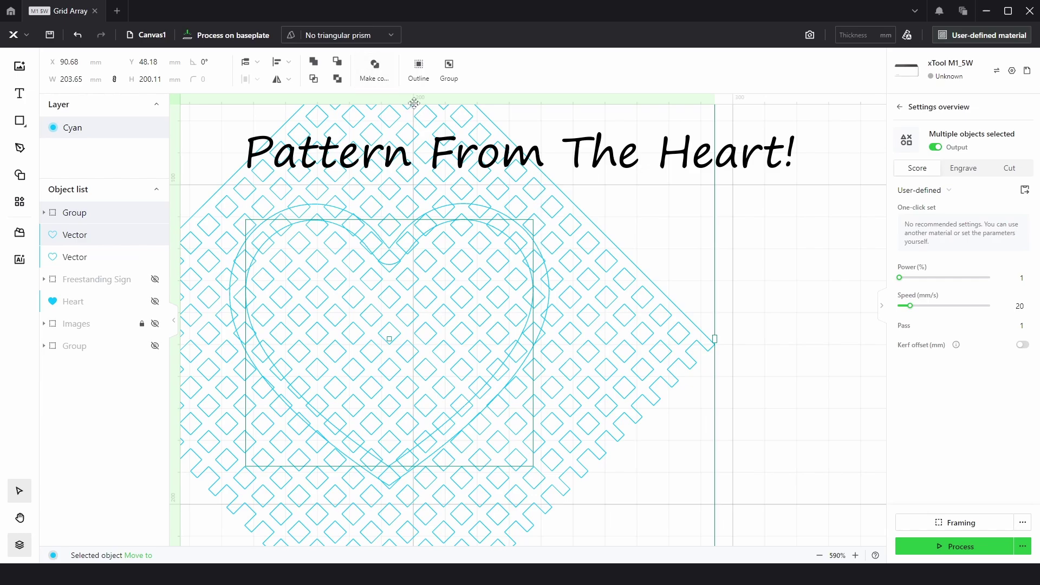
Step: Clip the diamond grid to the inside of the inner heart
click(340, 63)
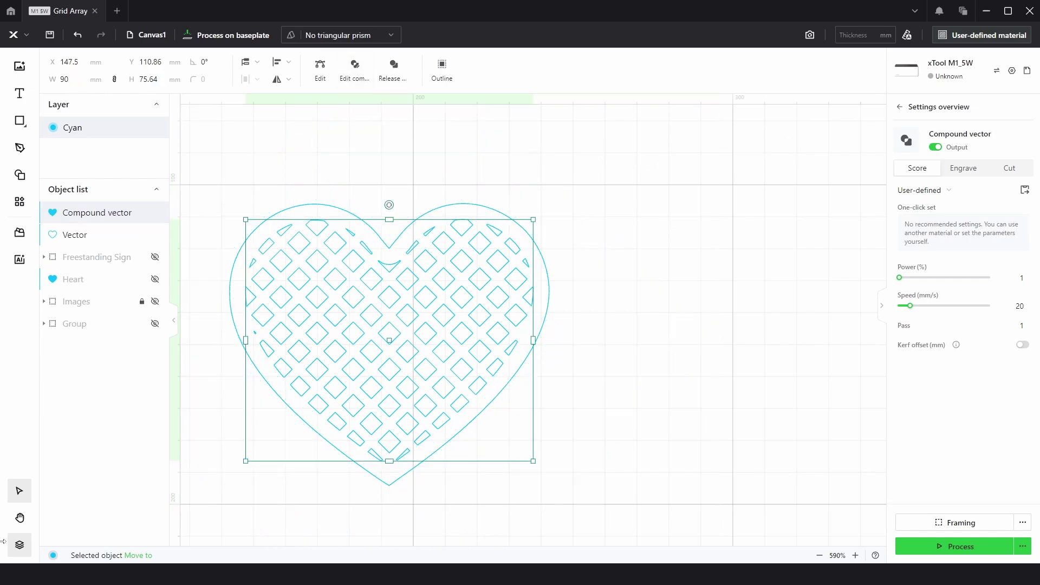
click(28, 546)
click(616, 355)
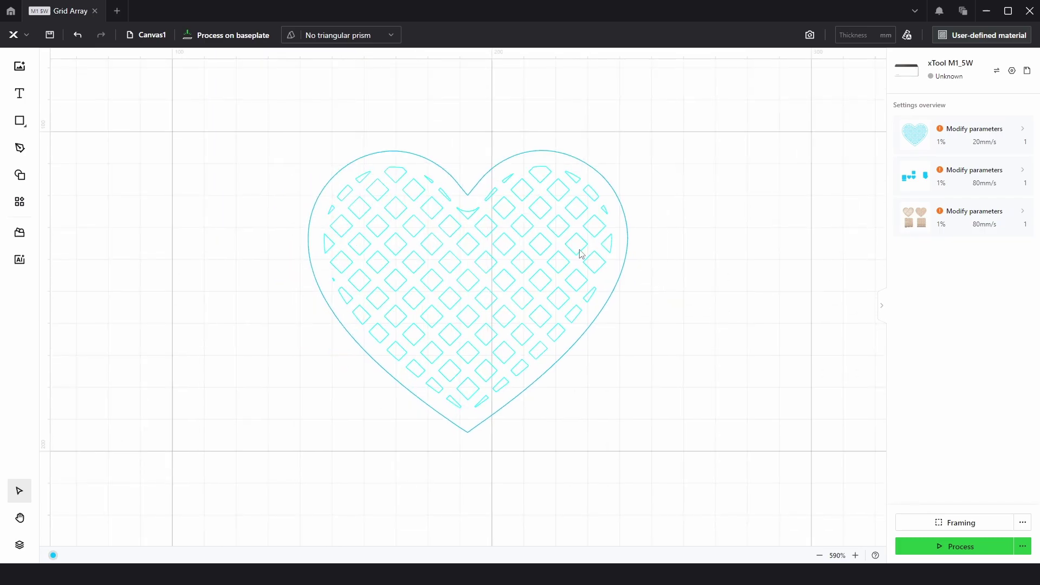
click(582, 248)
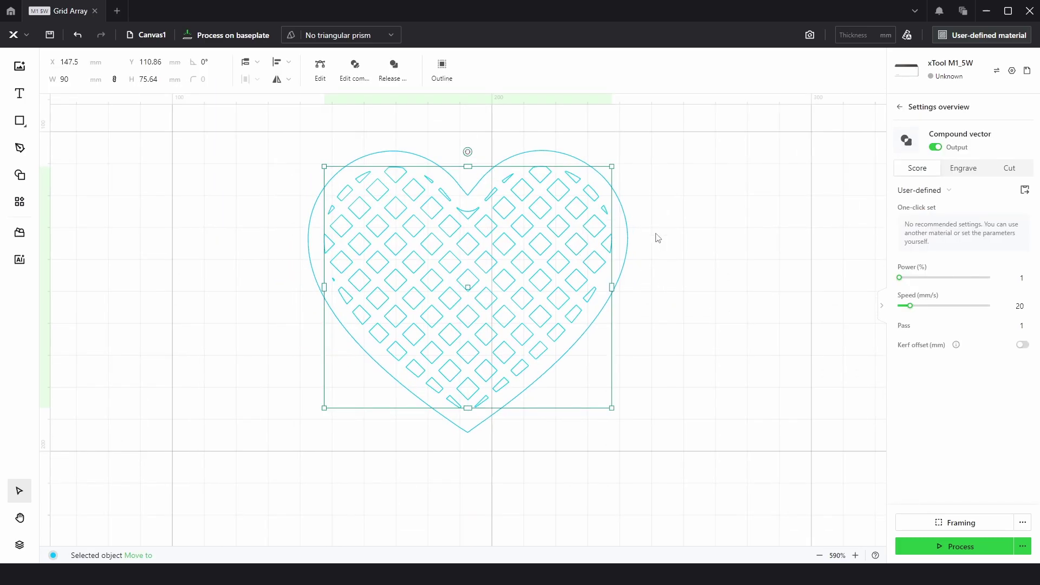
Step: Combine the clipped grid and outer heart into one 100 × 88.28 mm compound vector set to Engrave
drag(735, 272, 455, 154)
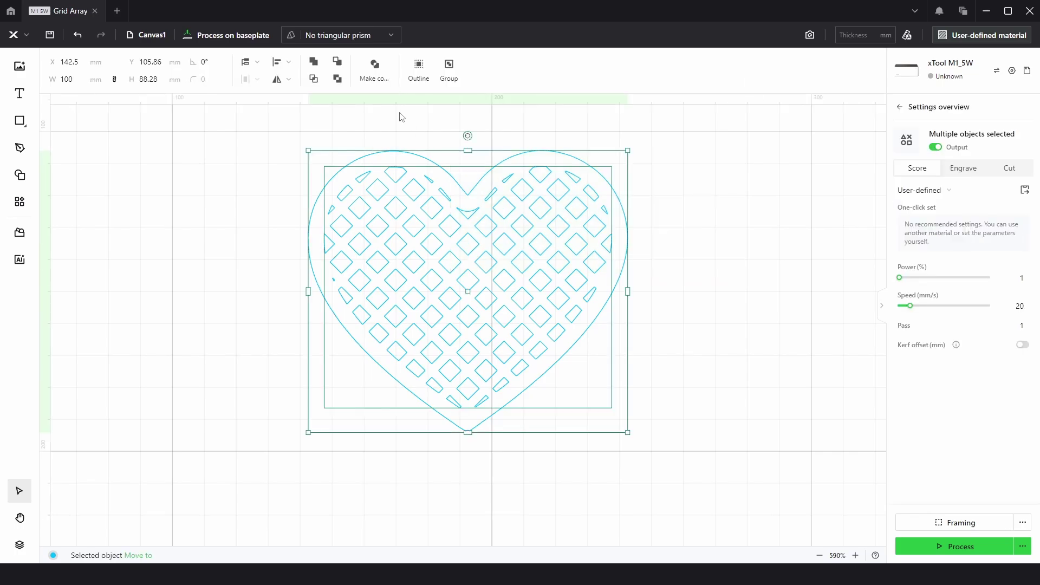
click(375, 72)
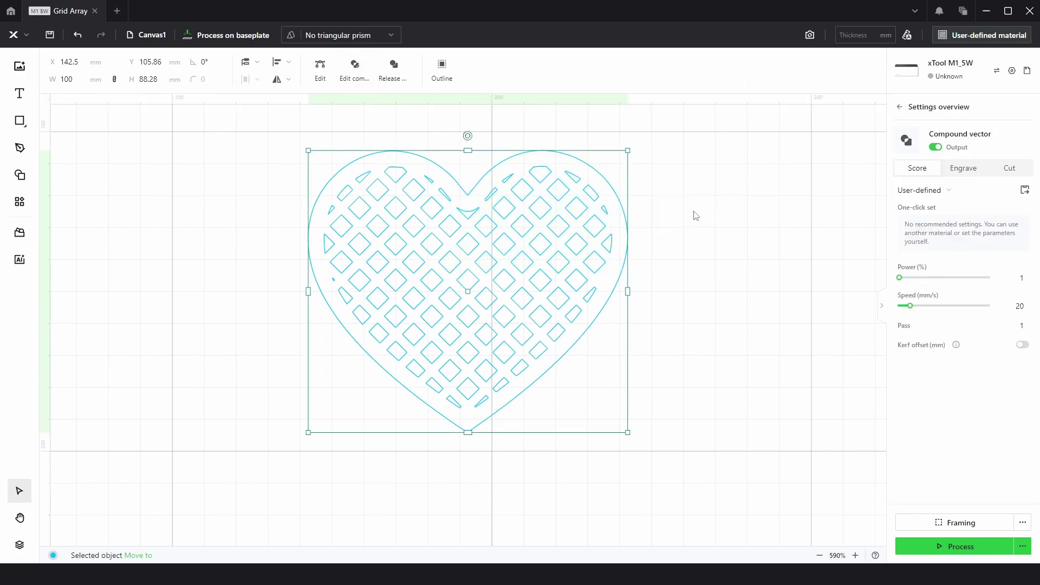
click(962, 168)
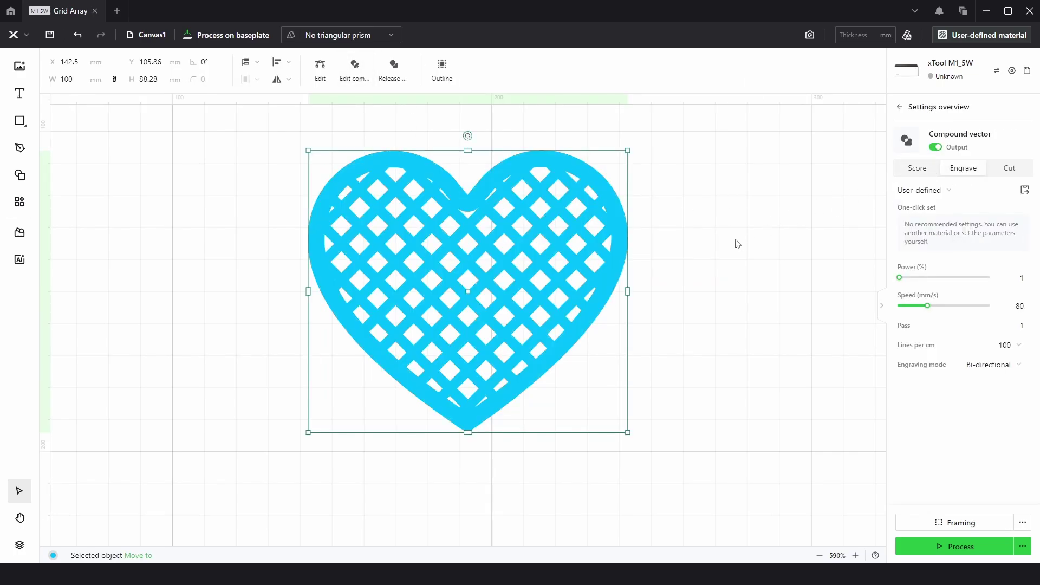
click(738, 240)
click(969, 135)
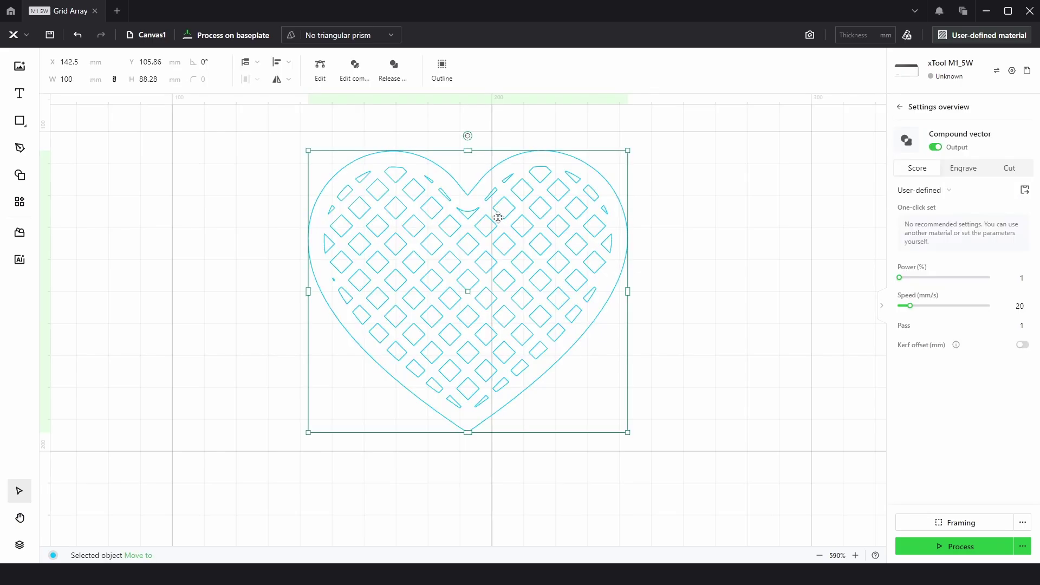
Step: Release the heart's compound path and delete the small arc at its top centre
scroll(475, 211, up, 5)
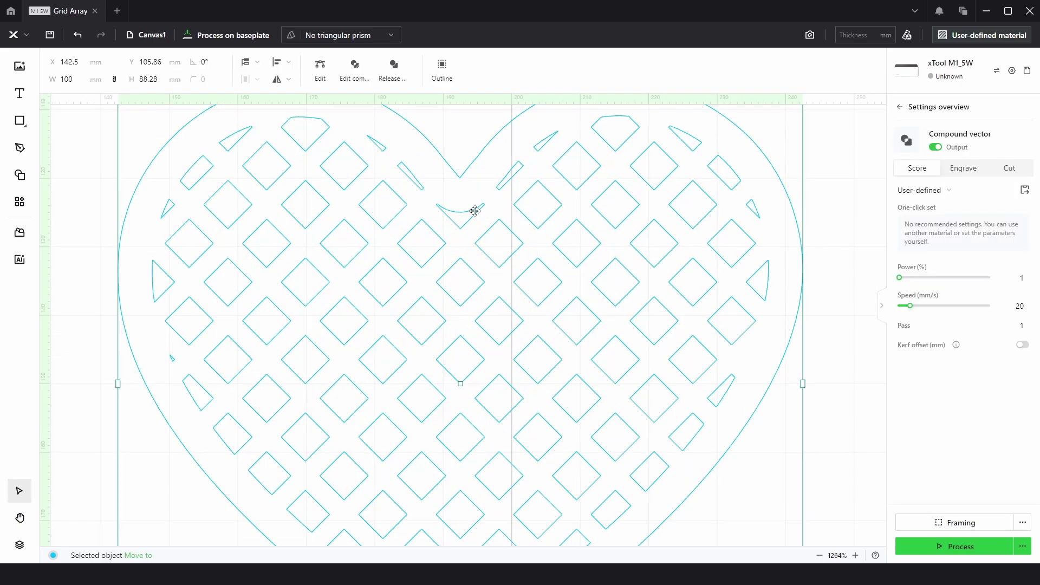
click(320, 68)
click(820, 198)
click(480, 212)
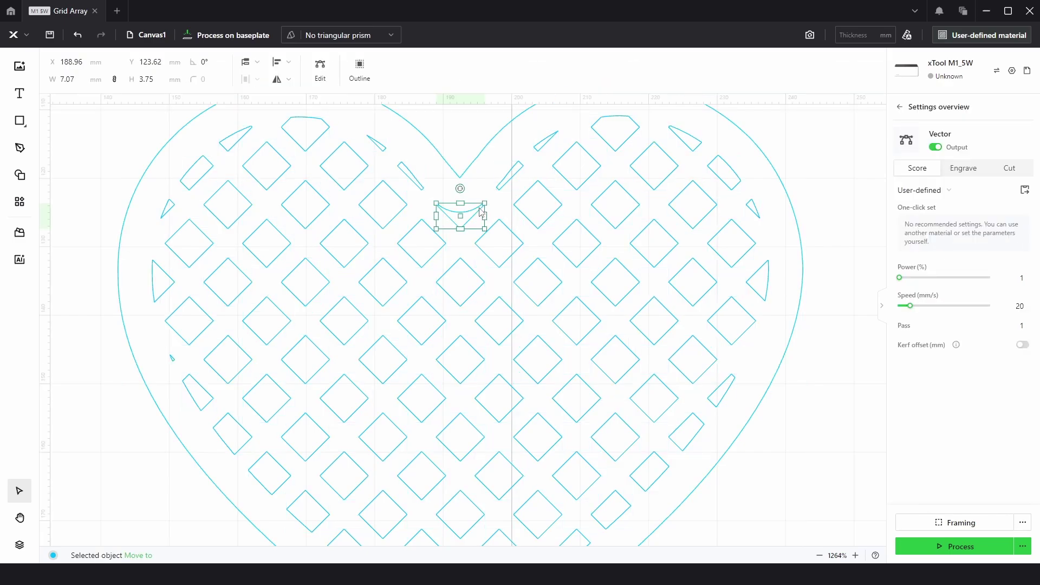
key(Delete)
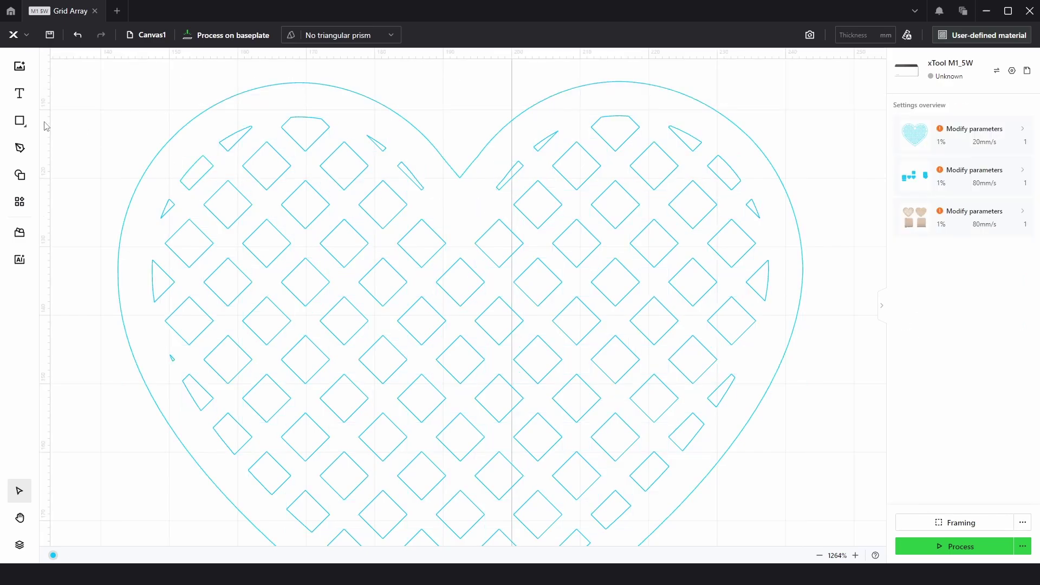
Step: Draw a 4 mm wide circle near the heart's top and centre it horizontally
mouse_move(23, 122)
click(70, 152)
drag(452, 200, 476, 221)
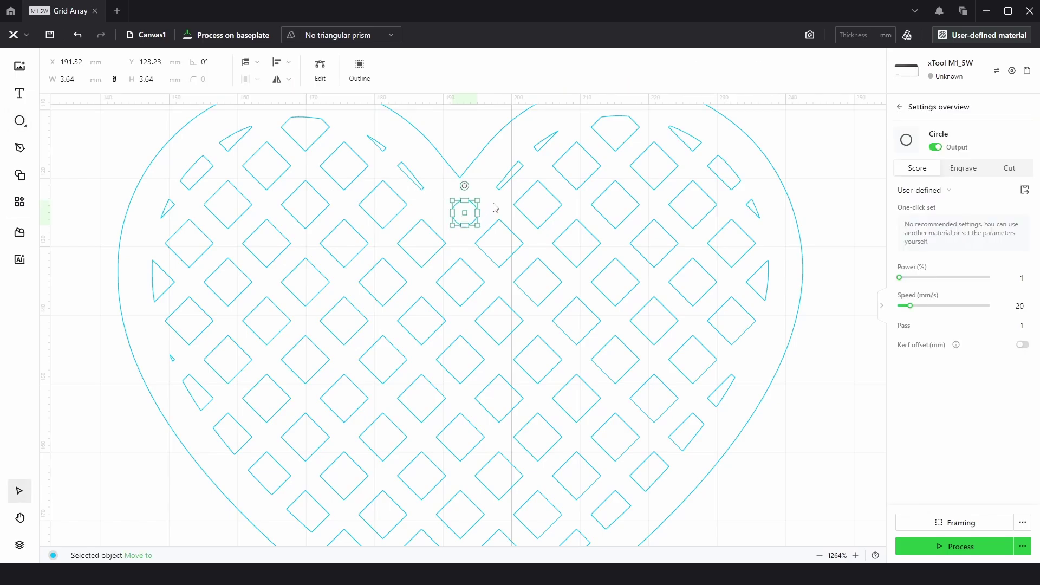
double_click(86, 81)
text(4)
key(Return)
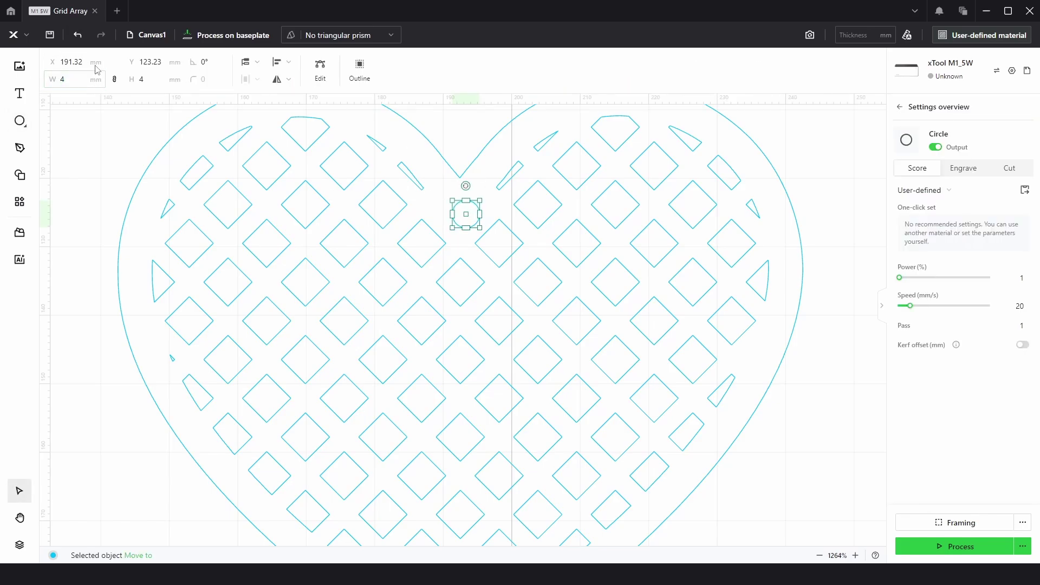
click(288, 62)
click(299, 102)
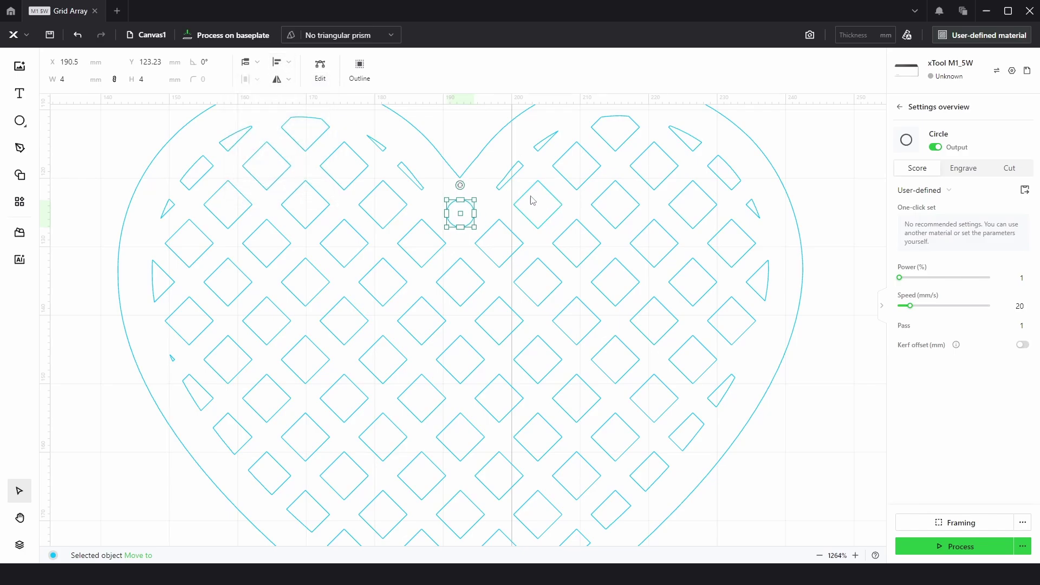
Step: Merge all heart parts and the circle into one compound vector set to Engrave
click(647, 216)
scroll(622, 265, down, 5)
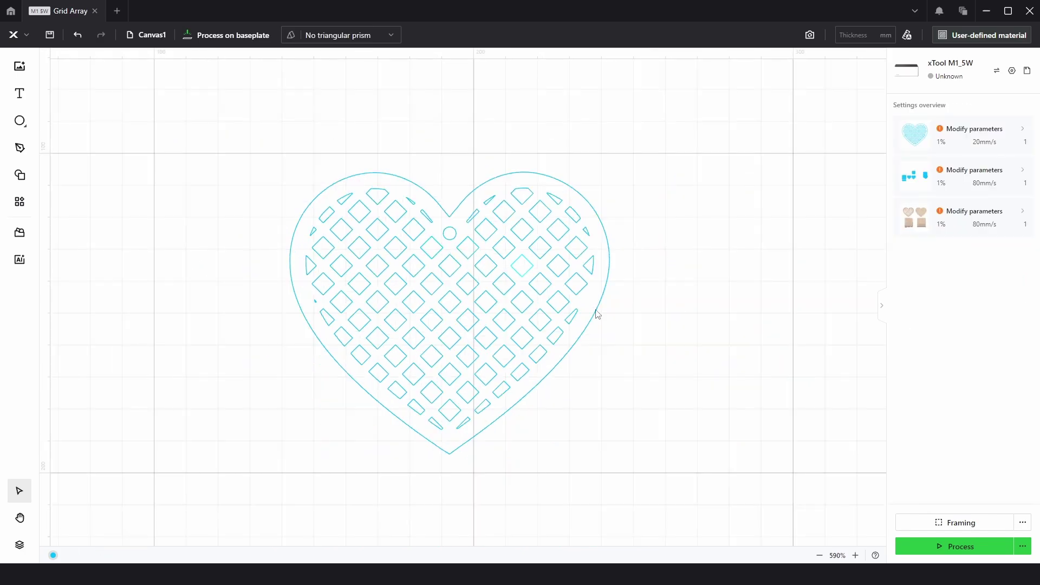
drag(696, 512, 243, 140)
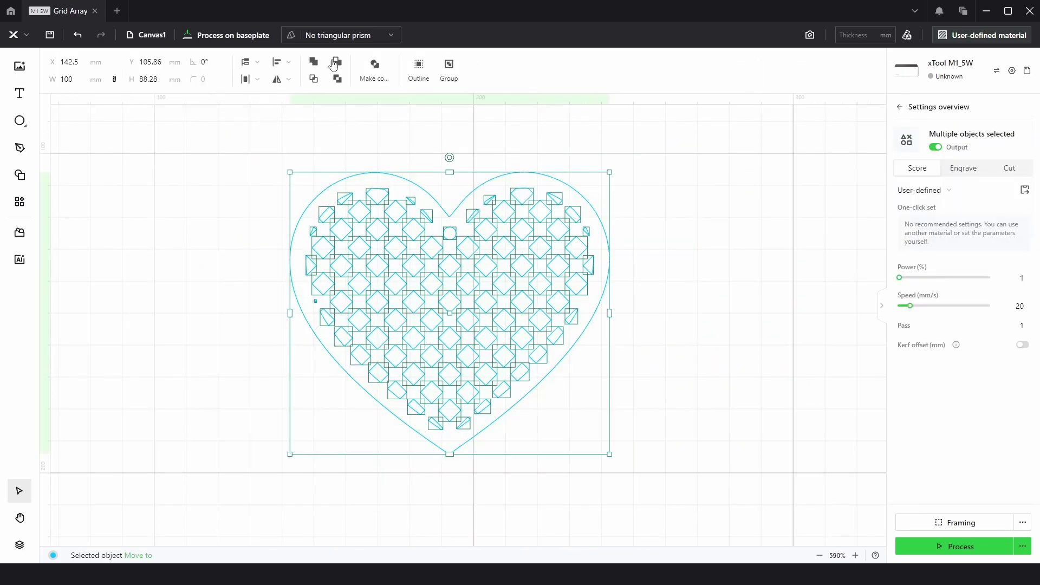
click(374, 80)
click(958, 169)
click(687, 251)
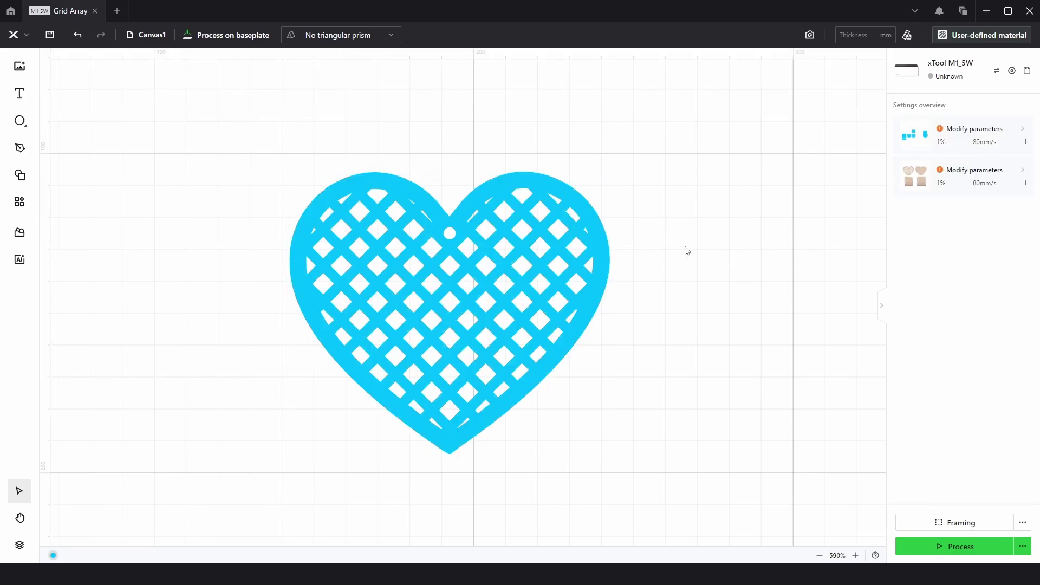
scroll(665, 264, down, 2)
drag(691, 321, 687, 320)
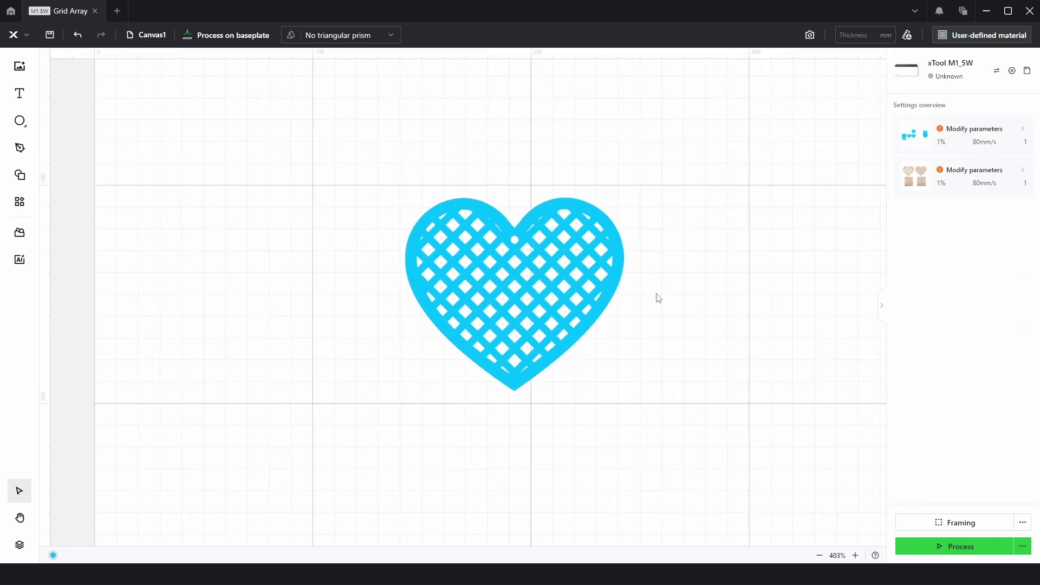